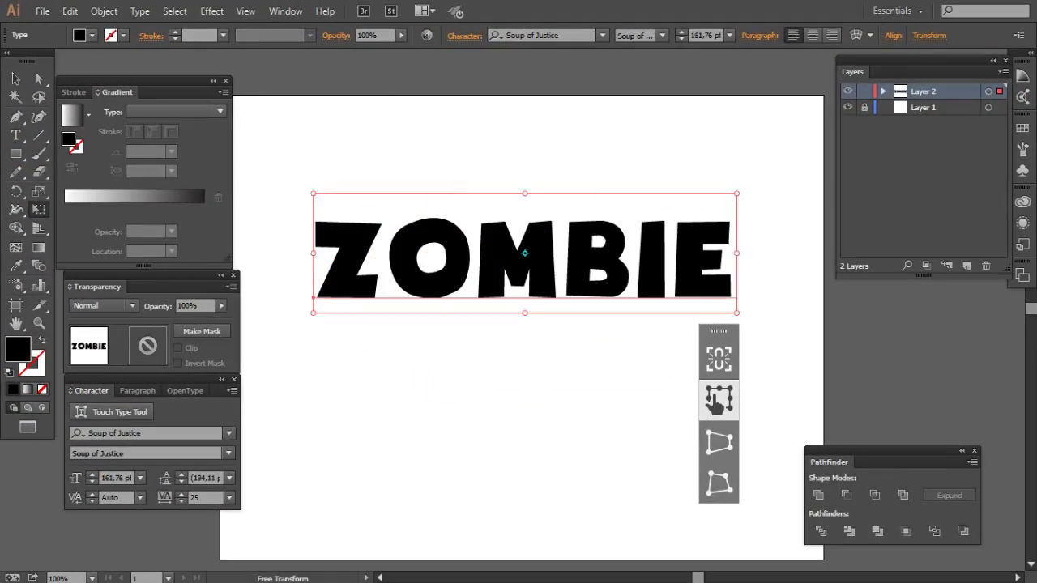
- Confirm the Arc Lower warp on ZOMBIE and expand it into outlined shapes
key("Return")
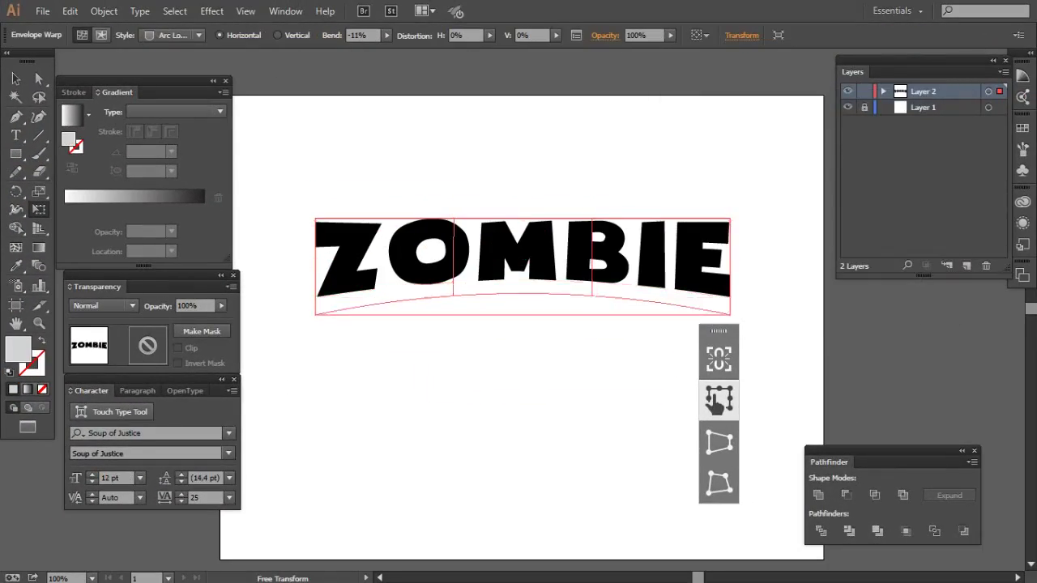
left_click(104, 10)
left_click(356, 173)
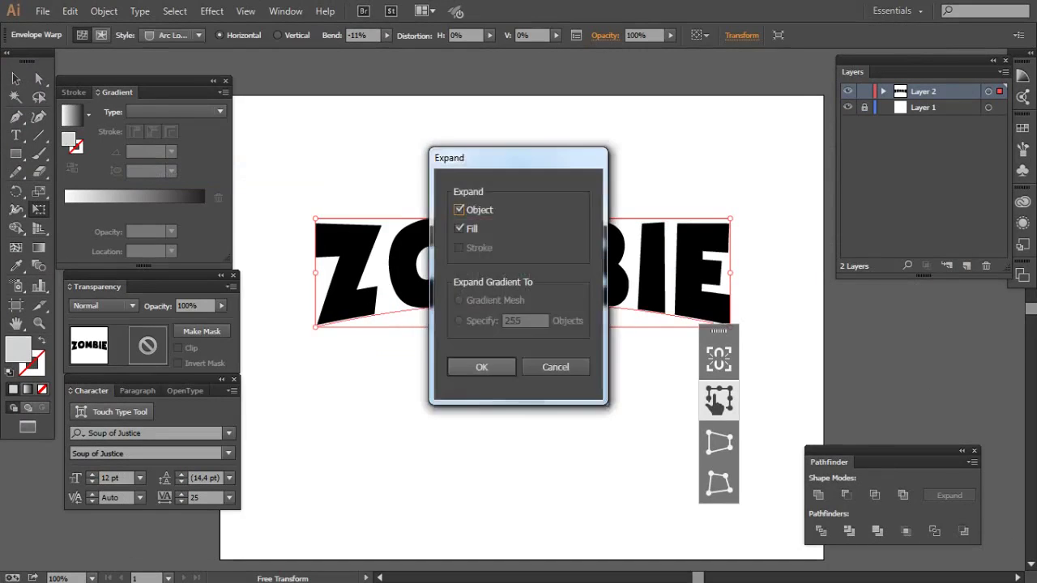
left_click(481, 366)
- Fill the outlined ZOMBIE letters with a green swatch, then deselect them
right_click(532, 273)
left_click(454, 421)
left_click(429, 267)
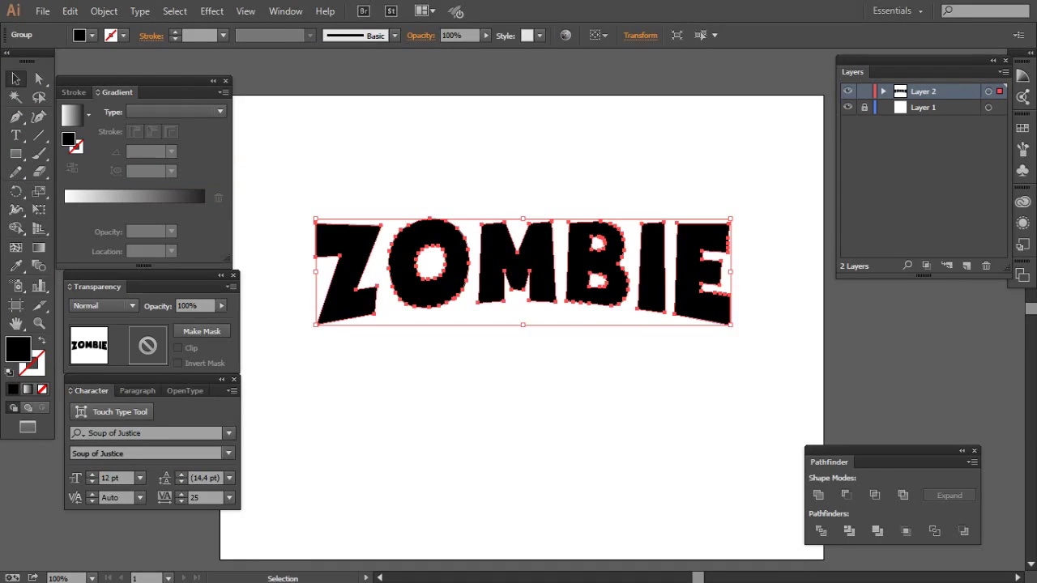
left_click(92, 34)
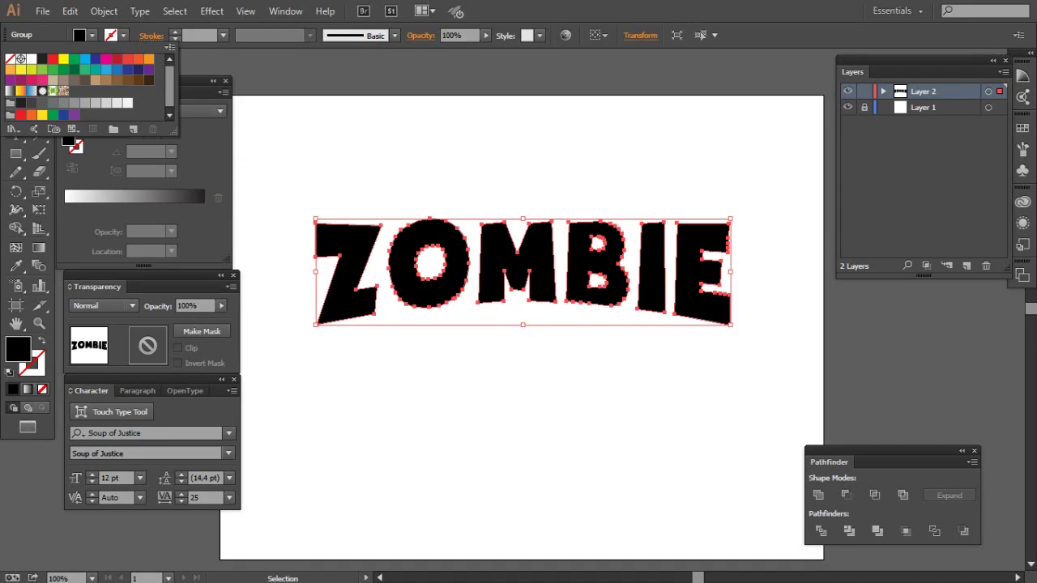
left_click(52, 91)
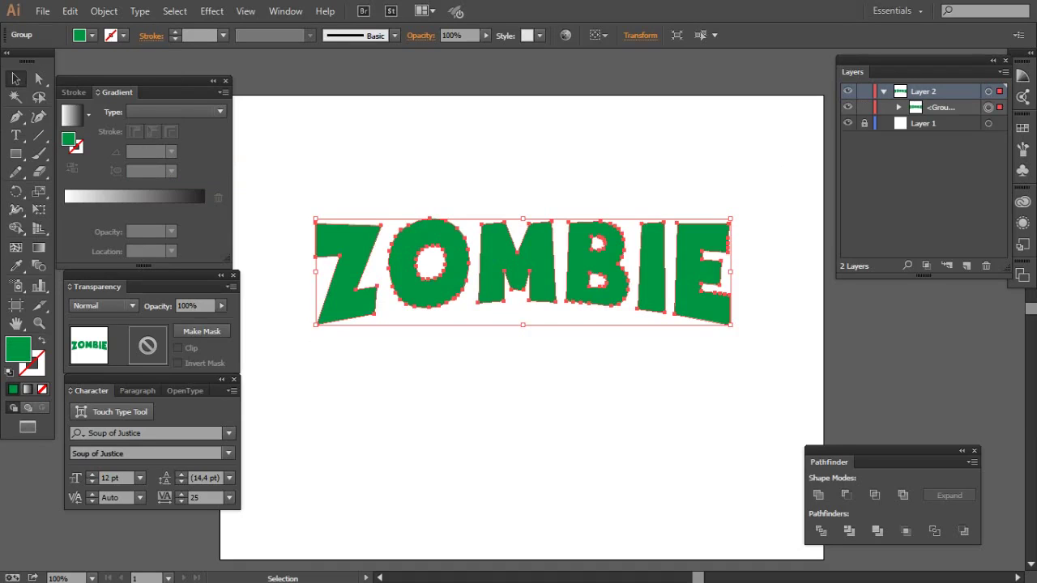
key("ctrl+shift+a")
- Add a new layer above the letters and set the fill to a lighter green
left_click(966, 266)
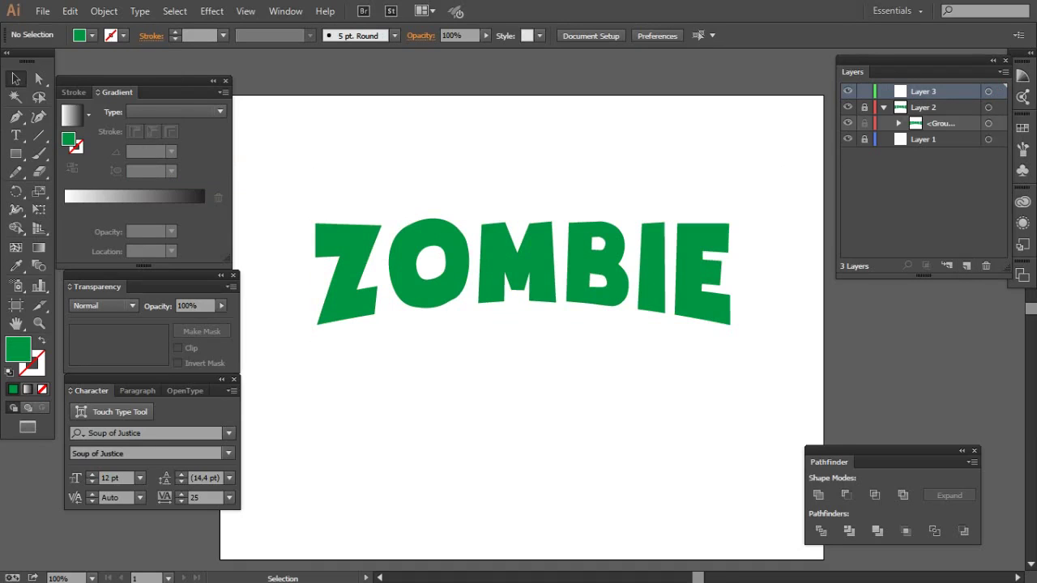
key("ctrl+t")
key("z")
left_click(296, 259)
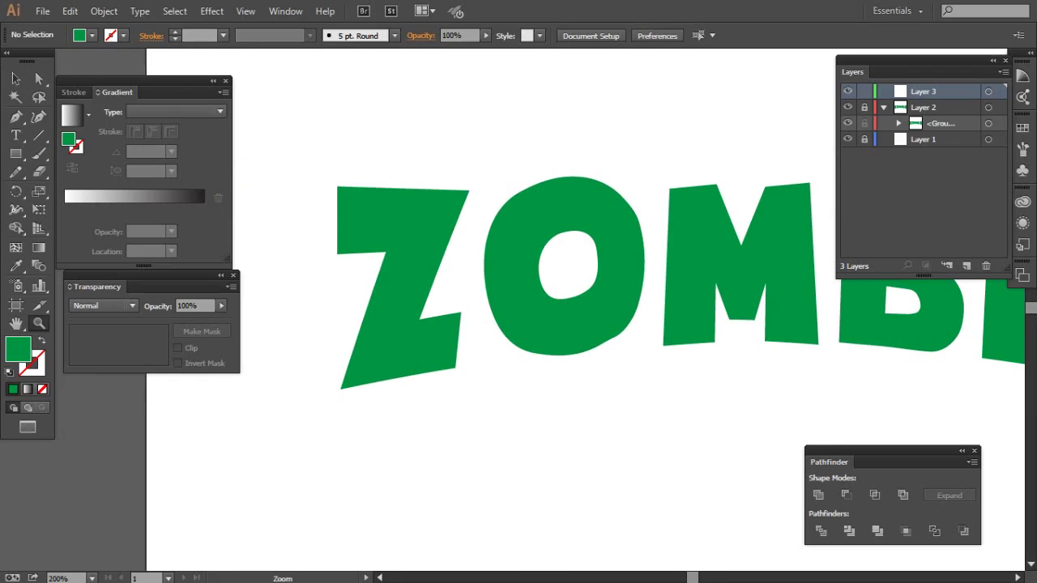
left_click(91, 35)
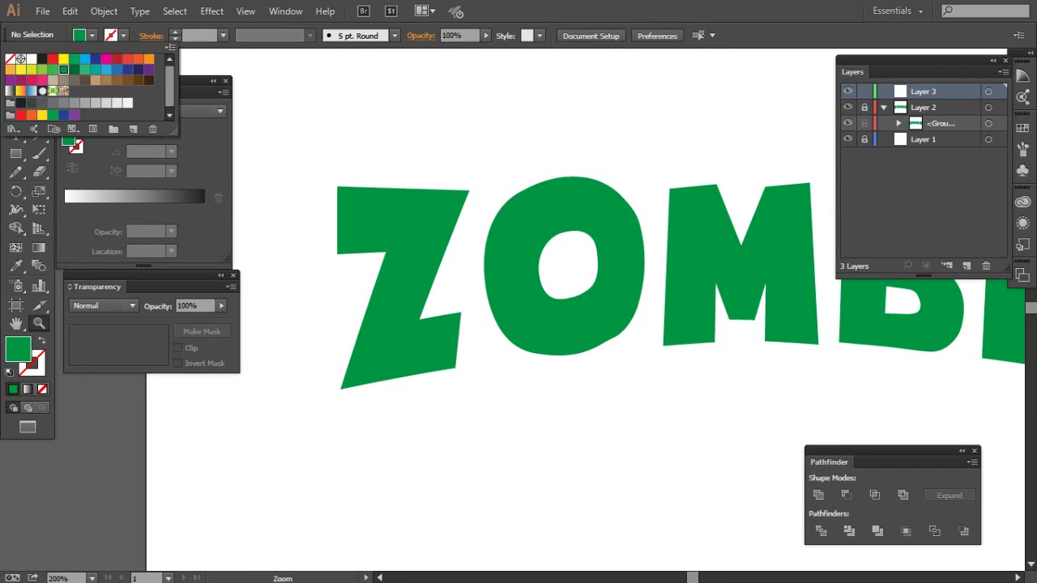
left_click(59, 69)
- Begin the lighter-green slime outline along the lower Z with the Pen tool
left_click(408, 275)
key("p")
left_click(408, 274)
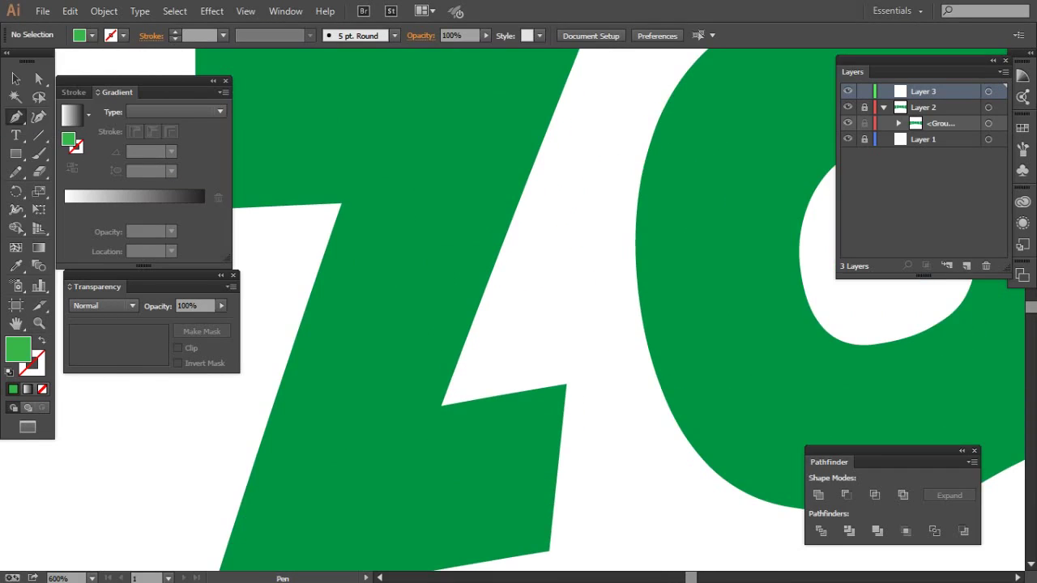
left_click(509, 237)
mouse_move(467, 392)
left_mouse_down()
mouse_move(491, 297)
mouse_move(531, 346)
left_mouse_up()
left_click(535, 383)
left_click(515, 447)
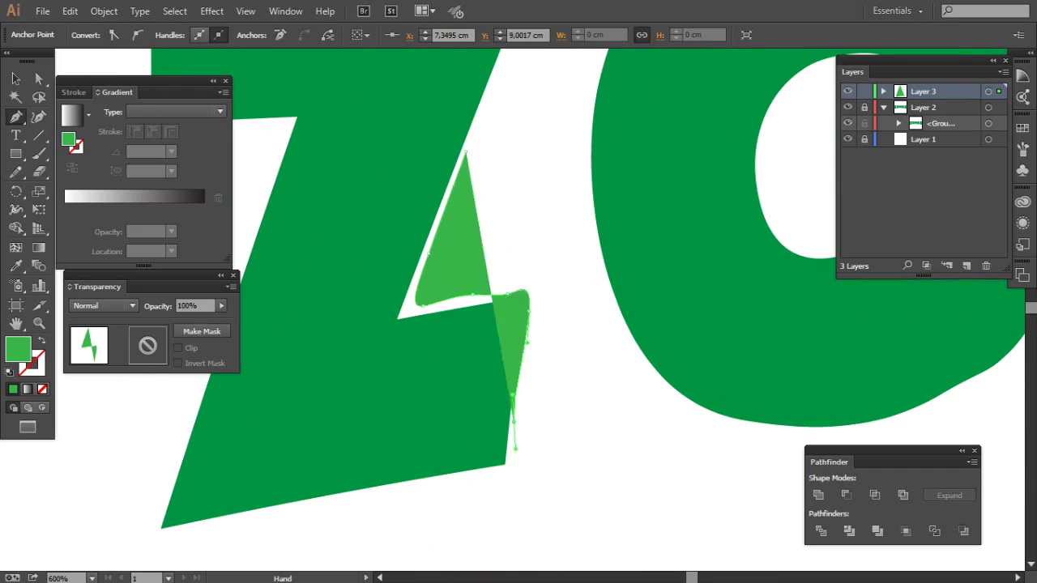
left_click_drag(454, 364, 518, 202)
mouse_move(462, 290)
left_mouse_down()
mouse_move(476, 415)
mouse_move(437, 448)
left_mouse_up()
- Shape the Z slime's drip and wavy top edge, finishing the path
left_click_drag(434, 402, 440, 267)
left_click_drag(453, 365, 548, 406)
mouse_move(523, 296)
left_mouse_down()
mouse_move(494, 295)
mouse_move(431, 324)
left_mouse_up()
mouse_move(332, 303)
left_mouse_down()
mouse_move(366, 221)
mouse_move(326, 456)
left_mouse_up()
left_click_drag(375, 312, 414, 163)
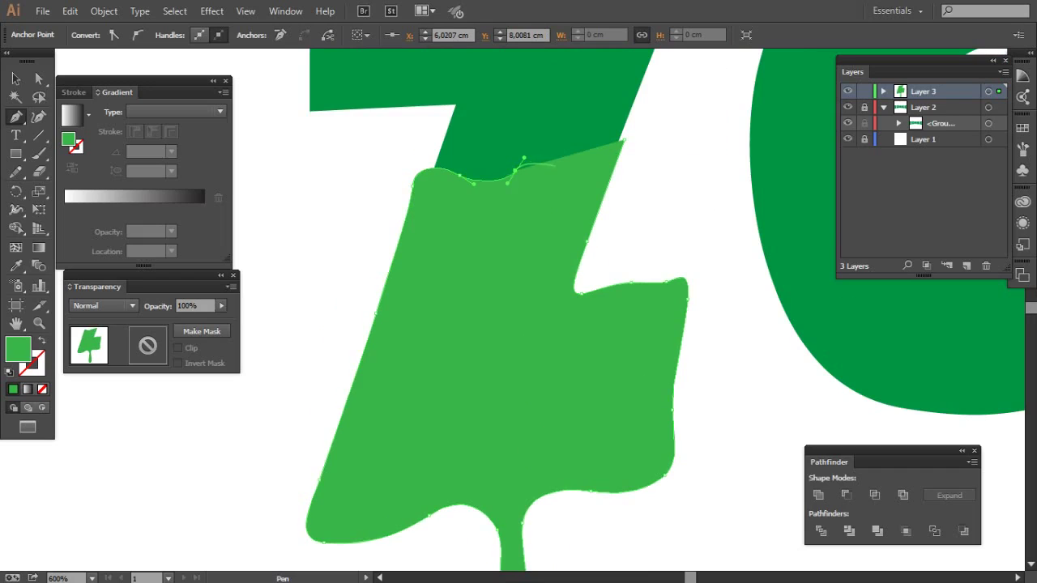
left_click_drag(562, 177, 573, 194)
left_click_drag(622, 110, 635, 115)
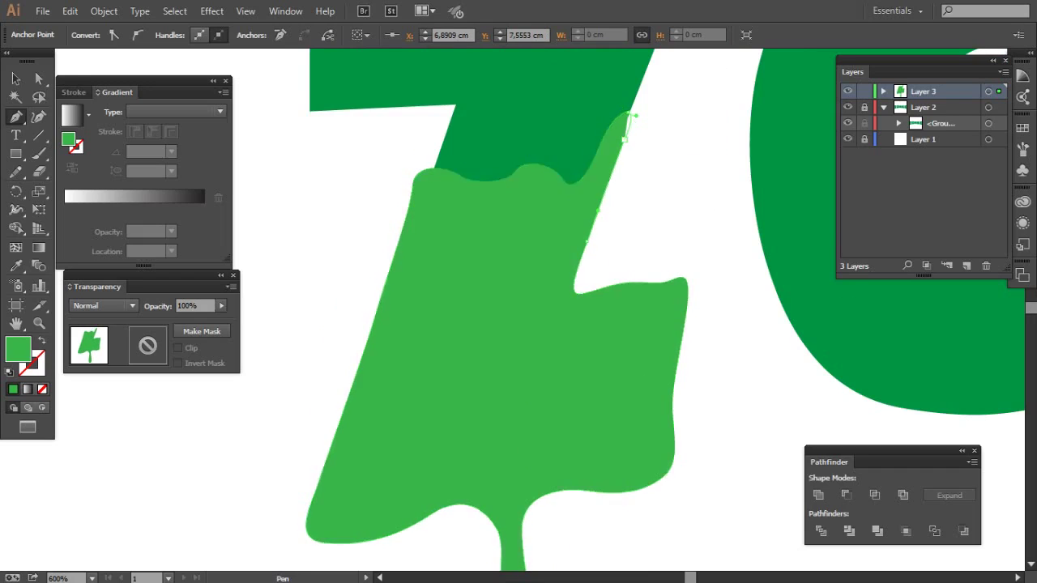
key("Escape")
key("z")
left_click(417, 457, "alt")
left_click(417, 457, "alt")
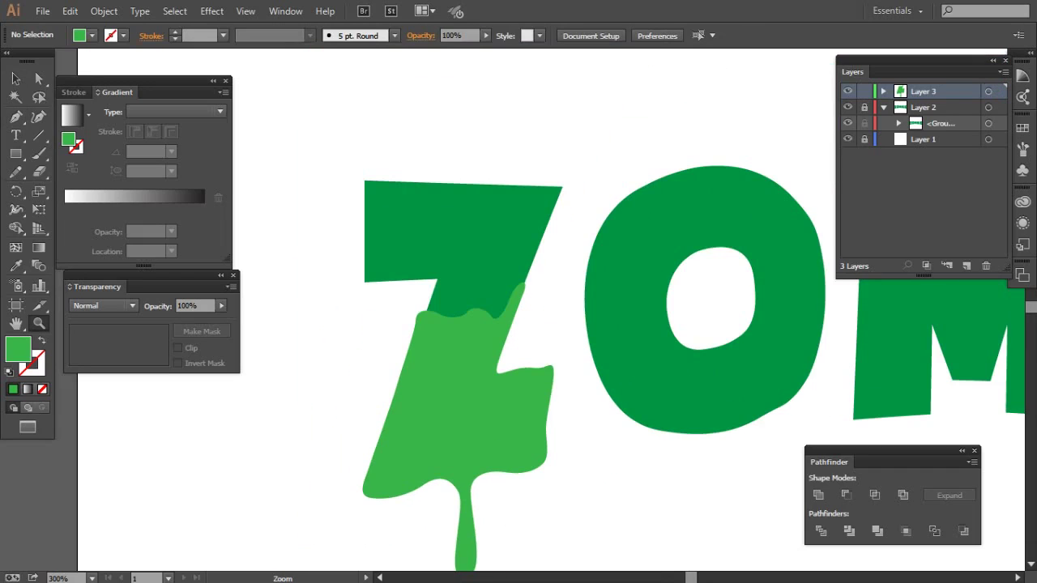
key("ctrl+=")
- Start the O's slime shape, tracing its left side and a long drip below
key("p")
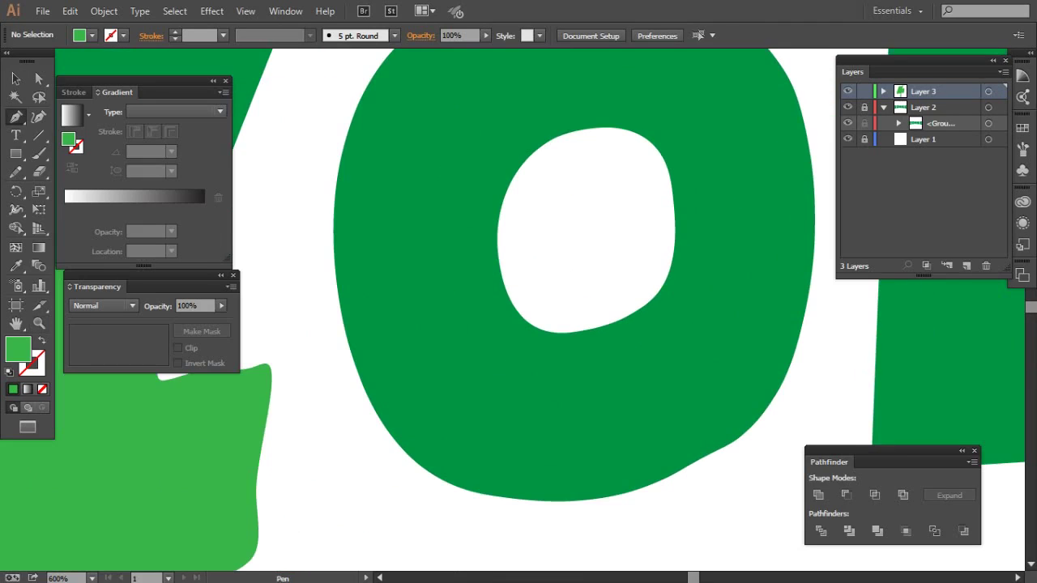
left_click(332, 279)
scroll(356, 365, "down", 3)
scroll(357, 364, "down", 2)
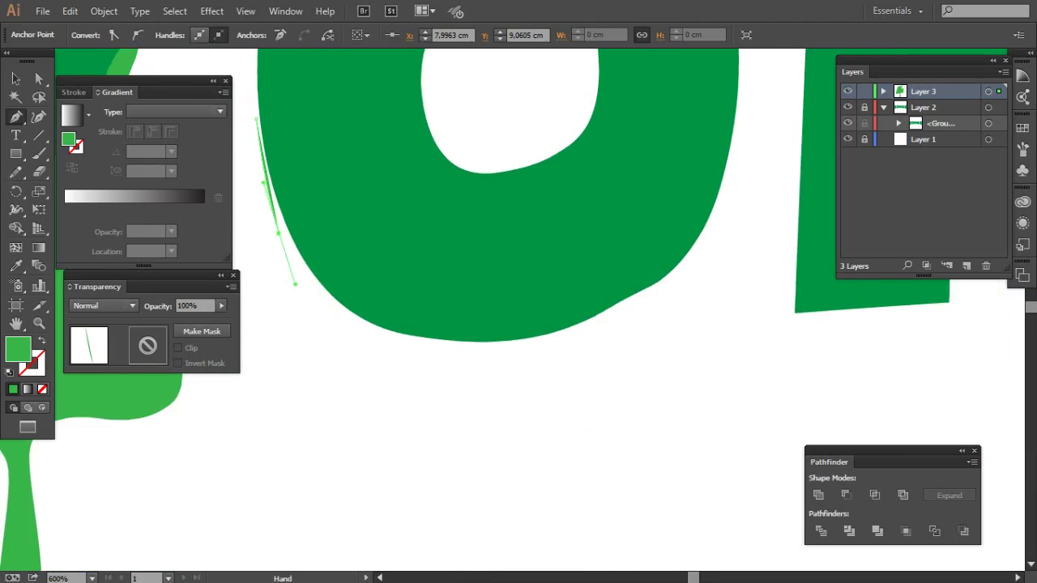
left_click_drag(394, 368, 394, 386)
left_click_drag(414, 445, 437, 445)
mouse_move(441, 349)
left_mouse_down()
mouse_move(475, 346)
mouse_move(530, 315)
left_mouse_up()
scroll(530, 324, "down", 3)
left_click_drag(543, 267, 539, 378)
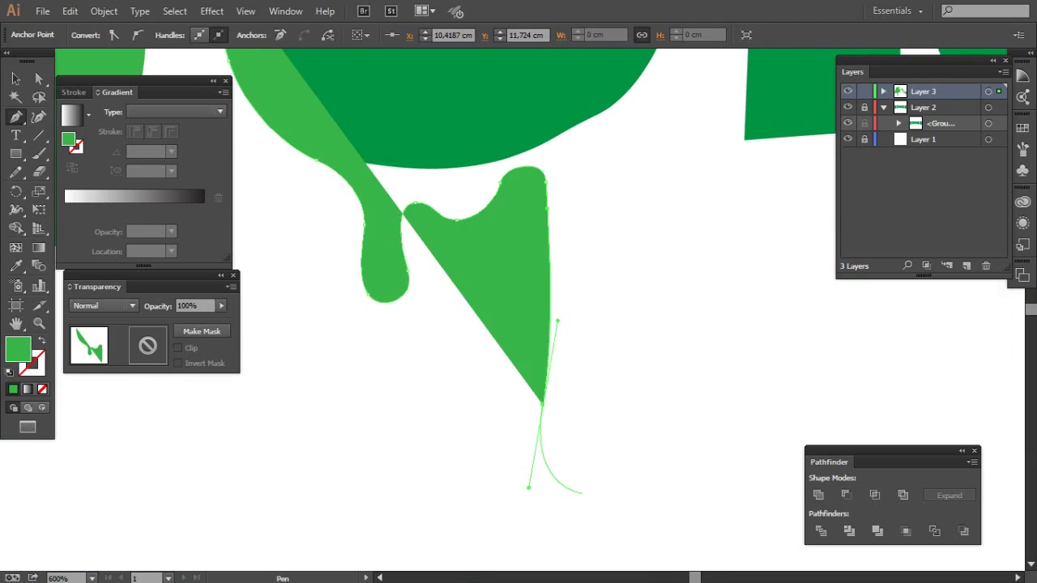
left_click_drag(537, 440, 606, 467)
scroll(606, 470, "up", 2)
scroll(583, 324, "up", 3)
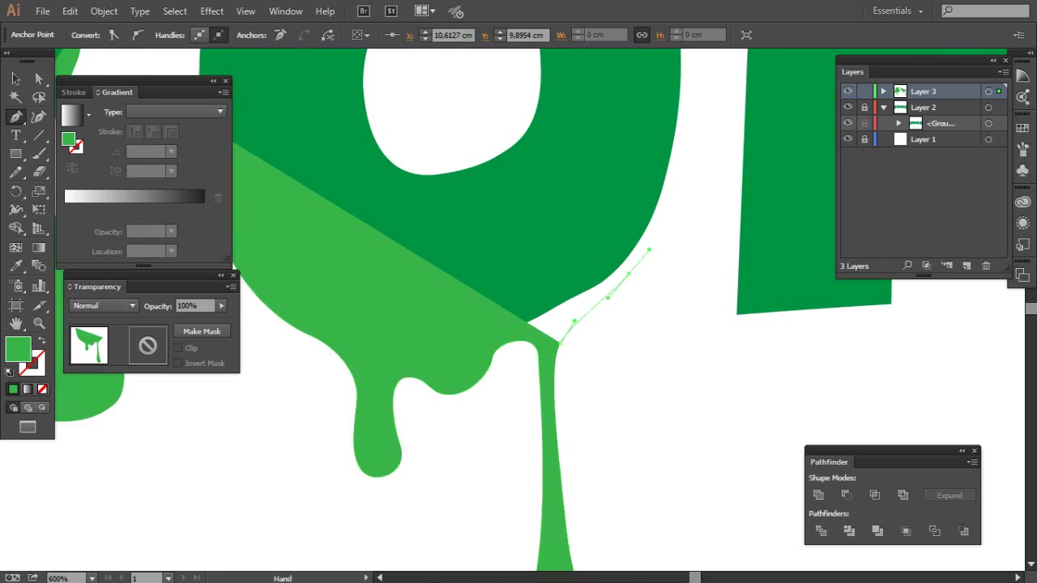
scroll(583, 316, "up", 4)
scroll(641, 267, "up", 1)
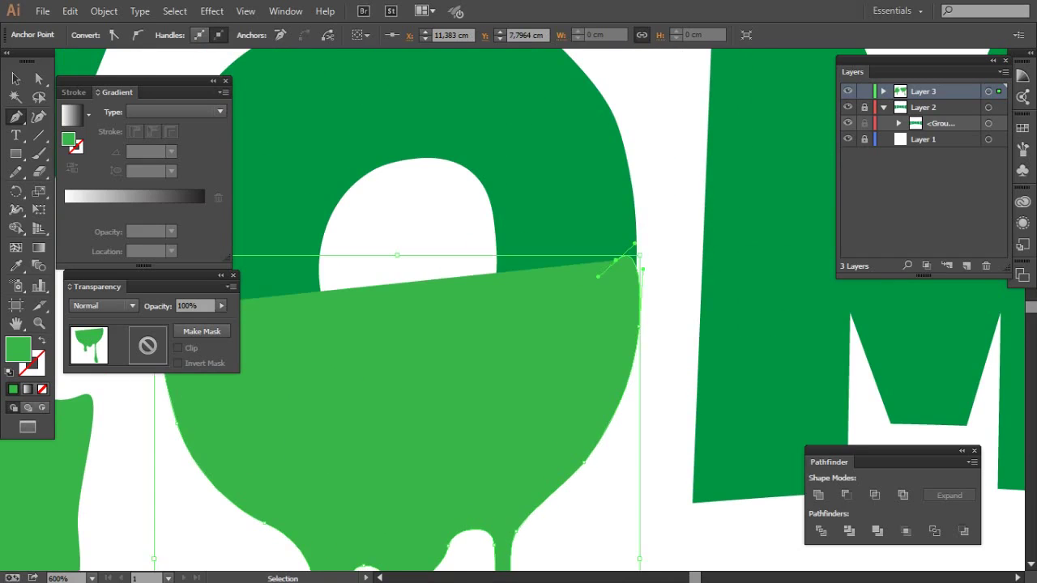
- Run the slime's wavy top around the O's hole and close the shape
left_click_drag(600, 252, 553, 238)
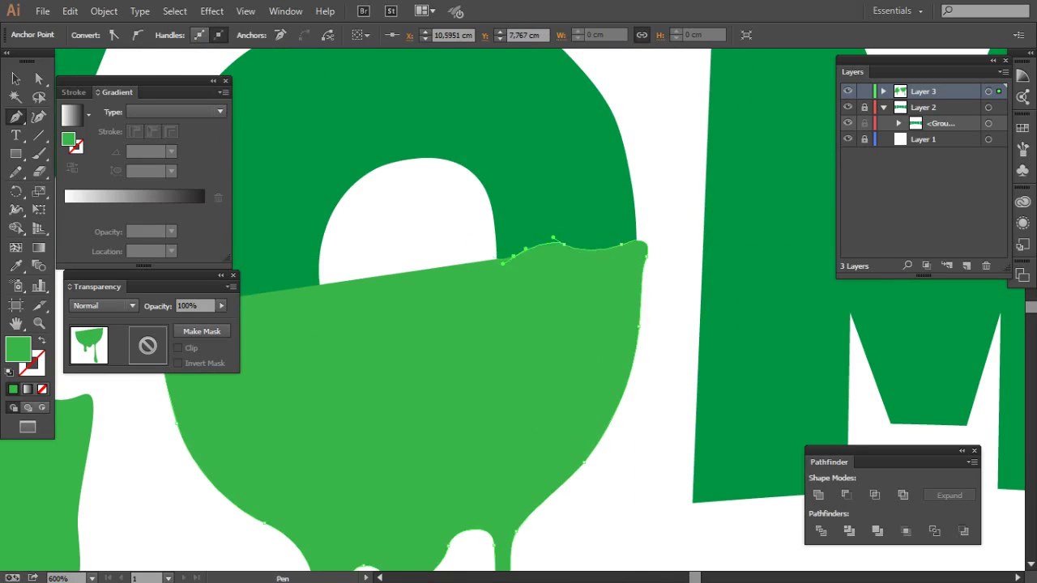
left_click_drag(450, 338, 413, 355)
left_click(345, 334)
left_click_drag(344, 334, 393, 334)
left_click(374, 275)
left_click_drag(375, 276, 439, 348)
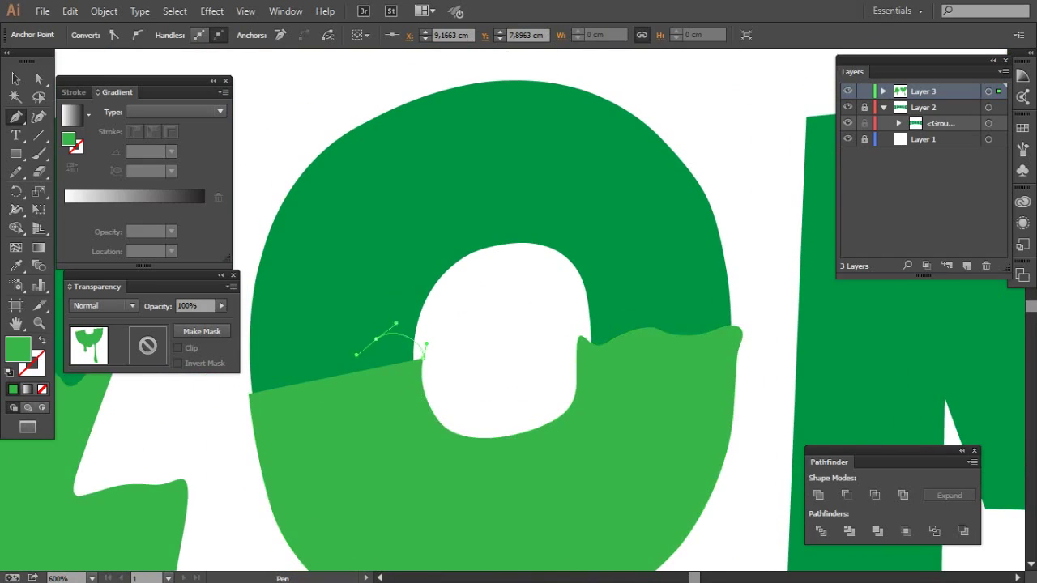
left_click(342, 322)
mouse_move(328, 383)
left_mouse_down()
mouse_move(371, 340)
mouse_move(354, 322)
left_mouse_up()
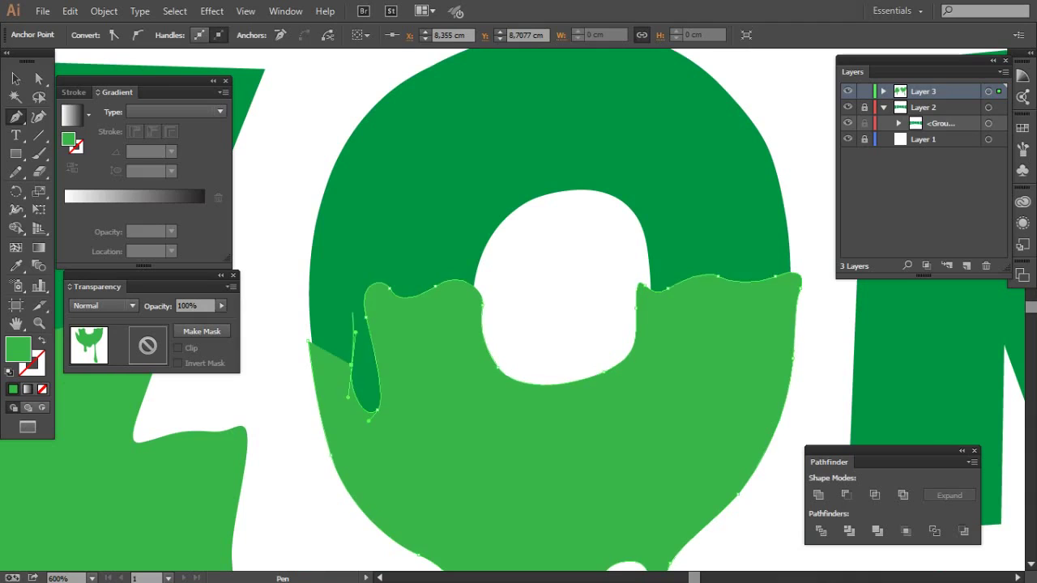
left_click_drag(312, 291, 315, 266)
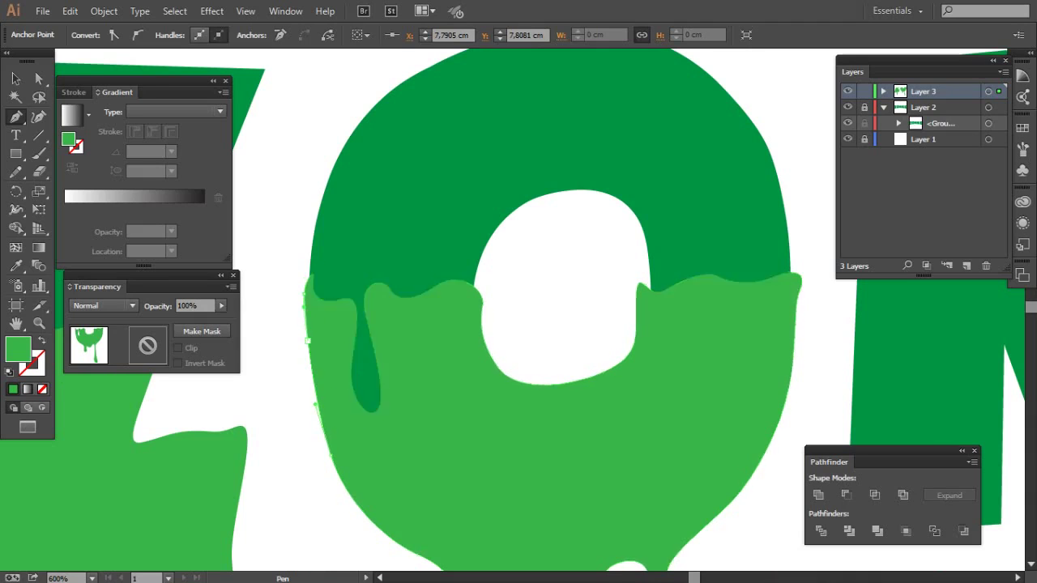
key("v")
key("z")
key("ctrl+minus")
key("ctrl+minus")
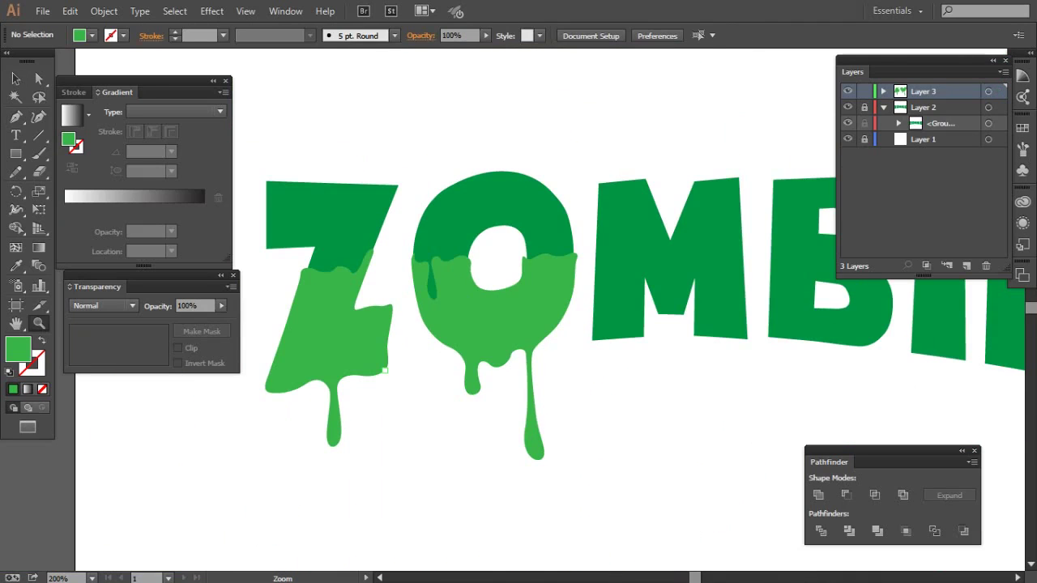
- Set Layer 3's layer colour to Red in its Layer Options
double_click(922, 91)
left_click(537, 173)
left_click(365, 222)
left_click(370, 397)
left_click(516, 347)
- Begin the M's slime shape, tracing a wavy top edge across to its right side
key("ctrl+plus")
key("ctrl+plus")
key("ctrl+plus")
key("p")
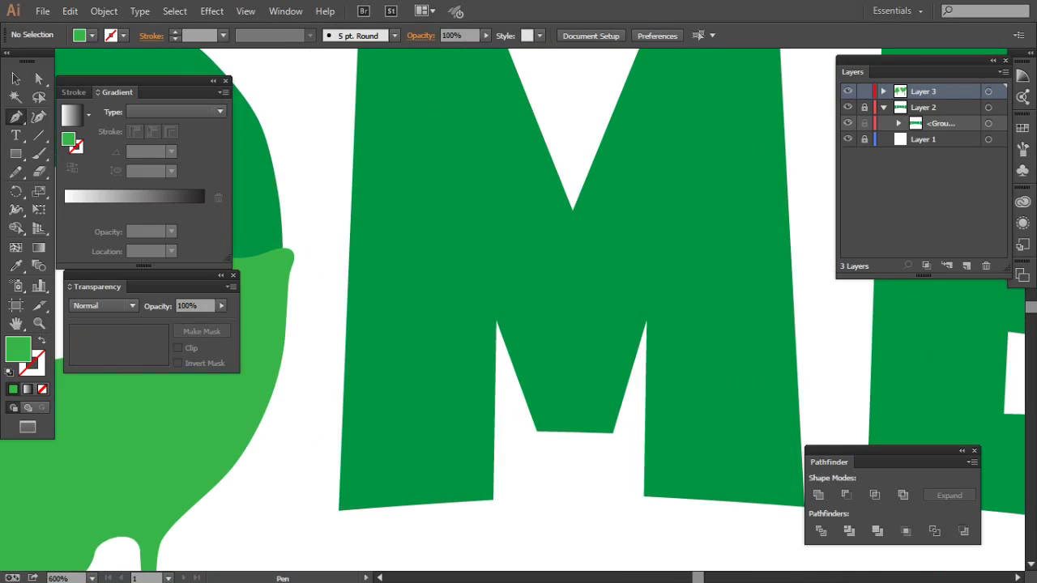
left_click(345, 208)
left_click(344, 261)
left_click_drag(372, 225, 398, 225)
left_click(434, 306)
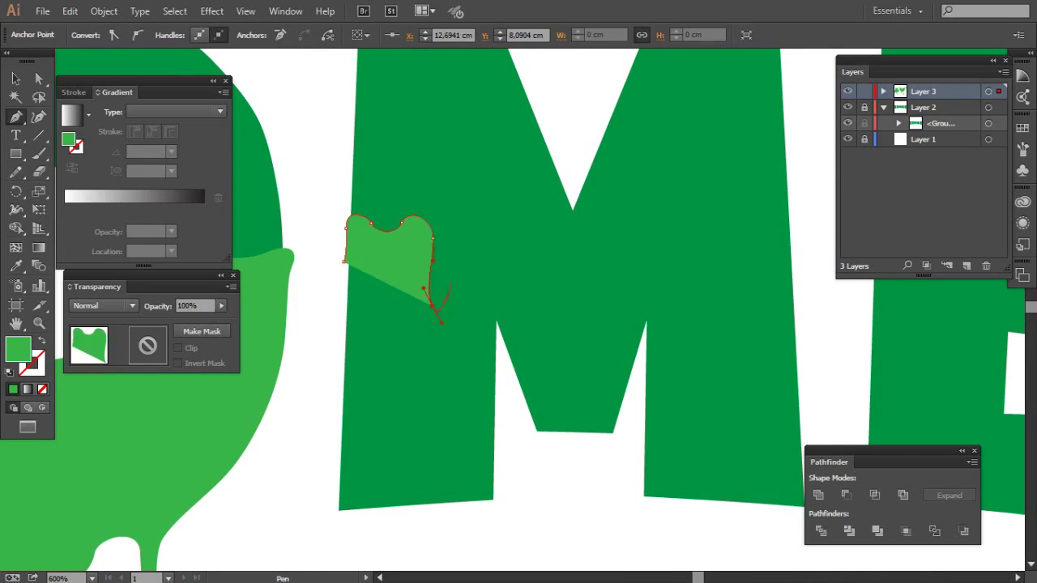
left_click(450, 268)
left_click(475, 237)
left_click(518, 253)
left_click_drag(554, 261, 560, 281)
left_click_drag(616, 253, 442, 298)
left_click(444, 290)
left_click(510, 256)
left_click(565, 293)
mouse_move(606, 267)
left_mouse_down()
mouse_move(615, 250)
mouse_move(603, 123)
mouse_move(581, 10)
left_mouse_up()
- Shape a drip below the M and continue the slime edge along its bottom
left_click(563, 332)
left_click_drag(527, 370, 527, 392)
left_click_drag(519, 446, 506, 446)
left_click_drag(505, 395, 506, 371)
left_click(497, 336)
mouse_move(439, 336)
left_mouse_down()
mouse_move(434, 325)
mouse_move(401, 339)
left_mouse_up()
left_click(399, 295)
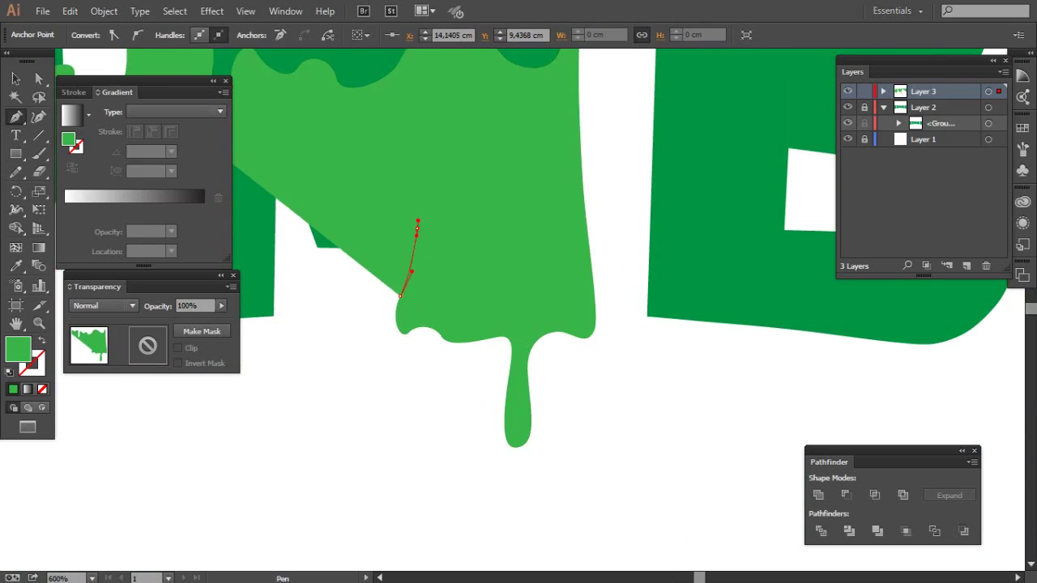
left_click(413, 226)
left_click(375, 261)
left_click_drag(339, 257, 330, 267)
- Add two more drips, close the M slime shape, and deselect it
left_click(280, 207)
left_click(278, 257)
mouse_move(278, 324)
left_mouse_down()
mouse_move(394, 242)
mouse_move(336, 264)
mouse_move(481, 268)
mouse_move(423, 274)
mouse_move(368, 236)
left_mouse_up()
left_click(383, 251)
left_click(482, 312)
left_click(470, 328)
left_click(456, 291)
left_click_drag(518, 243, 514, 417)
left_click(370, 231)
key("v")
key("ctrl+minus")
key("ctrl+minus")
key("ctrl+minus")
key("ctrl+shift+a")
left_click_drag(739, 492, 636, 432)
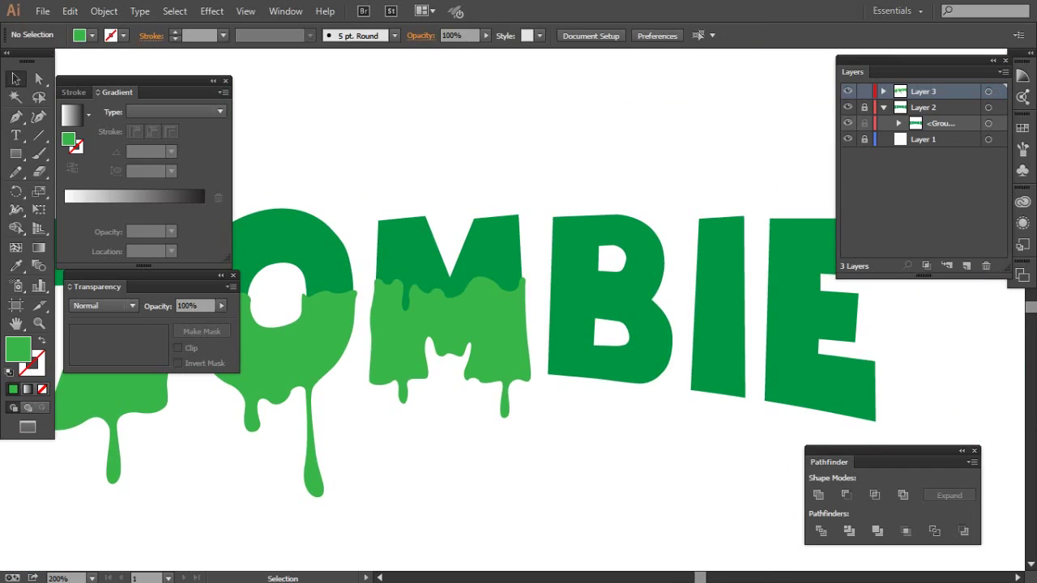
- Begin a light-green slime outline on the B, tracing its wavy top edge
scroll(600, 298, "up", 1)
scroll(599, 298, "up", 2)
scroll(599, 298, "up", 1)
key("p")
left_click(398, 301)
left_click(397, 377)
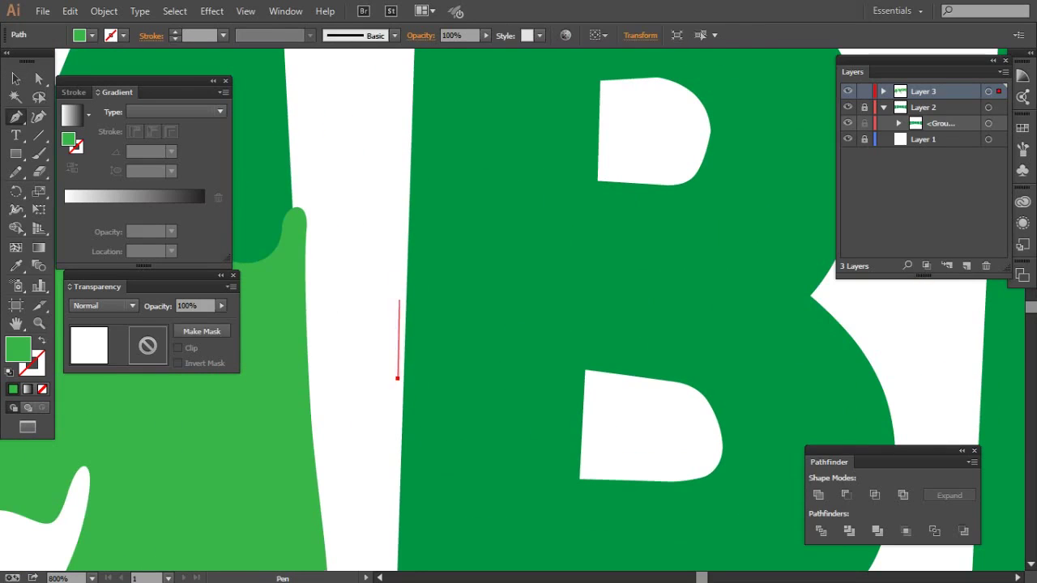
left_click_drag(432, 281, 453, 281)
left_click_drag(501, 284, 522, 285)
left_click_drag(647, 316, 506, 277)
left_click_drag(447, 250, 460, 274)
left_click_drag(549, 236, 571, 197)
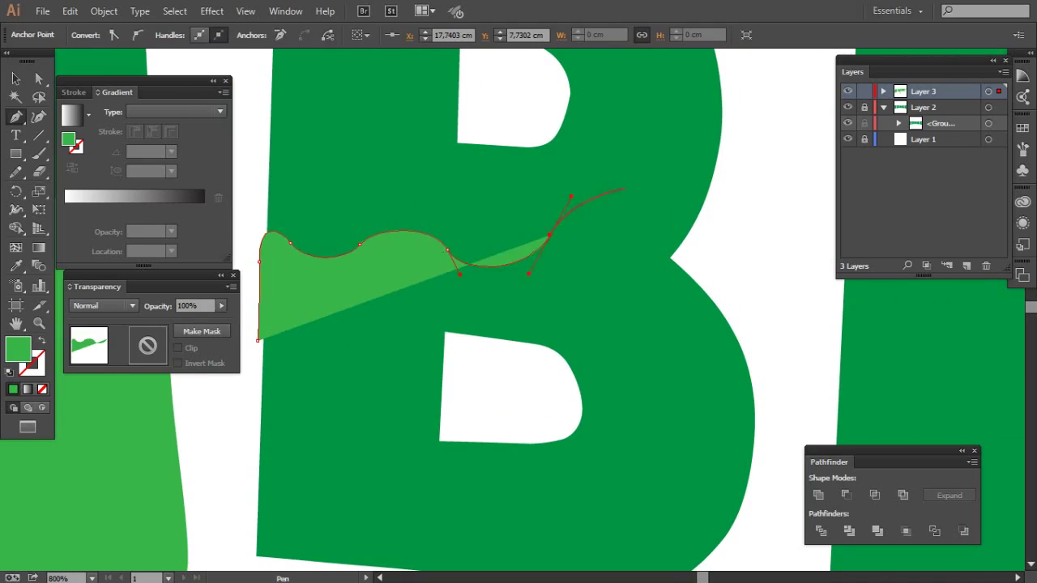
mouse_move(705, 186)
left_mouse_down()
mouse_move(729, 232)
mouse_move(699, 270)
left_mouse_up()
left_click_drag(762, 364, 694, 266)
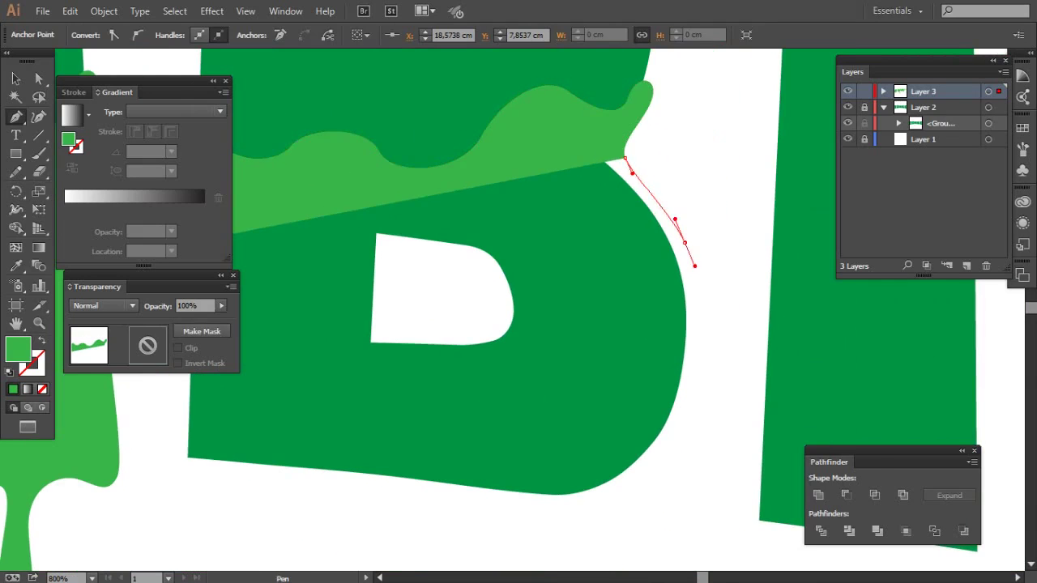
- Carry the slime outline down the B's right side into one long drip and close it
left_click_drag(701, 313, 703, 324)
left_click_drag(671, 378, 666, 387)
left_click_drag(660, 293, 645, 299)
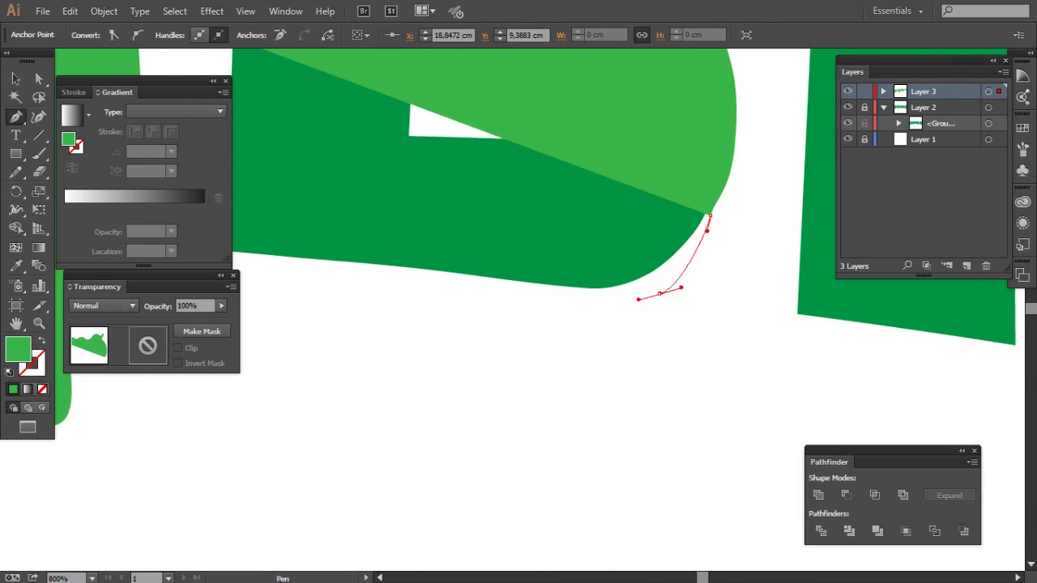
left_click_drag(567, 324, 435, 219)
left_click_drag(497, 347, 508, 430)
left_click_drag(486, 480, 469, 493)
mouse_move(460, 383)
left_mouse_down()
mouse_move(464, 243)
mouse_move(421, 178)
mouse_move(381, 174)
left_mouse_up()
mouse_move(349, 168)
left_mouse_down()
mouse_move(320, 162)
mouse_move(452, 253)
left_mouse_up()
left_click_drag(409, 219, 381, 227)
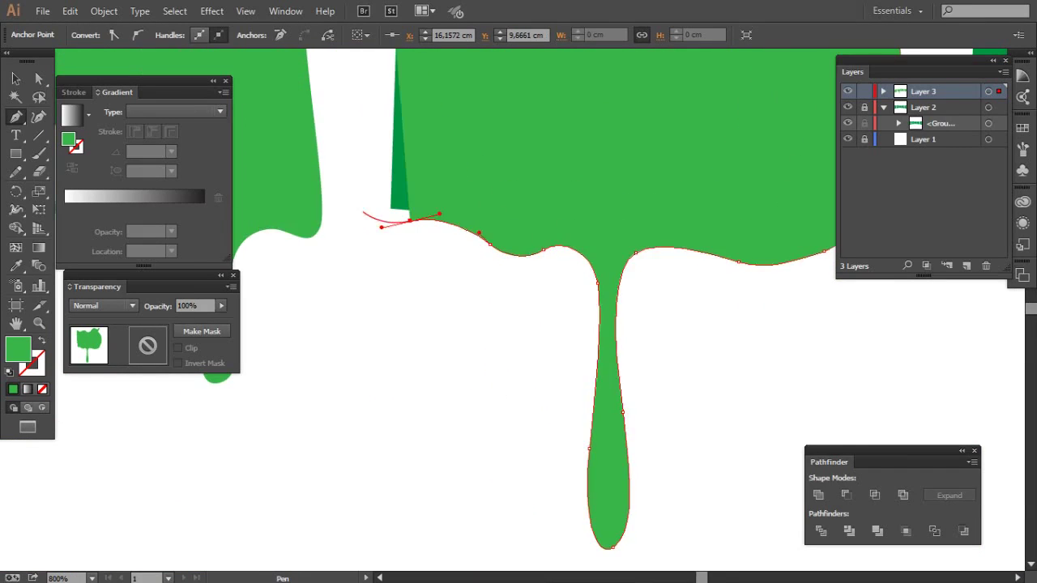
left_click_drag(379, 164, 378, 129)
scroll(518, 307, "up", 5)
left_click(373, 219)
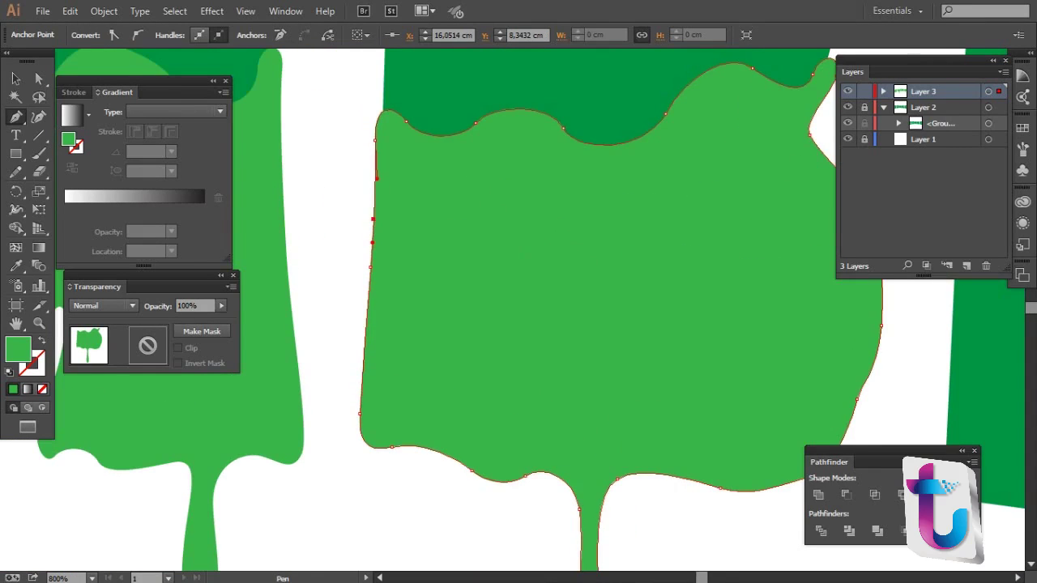
- In Outline view, trace a wobbly hole around the B's lower opening
left_click(245, 11)
left_click(307, 23)
key("ctrl+plus")
key("ctrl+plus")
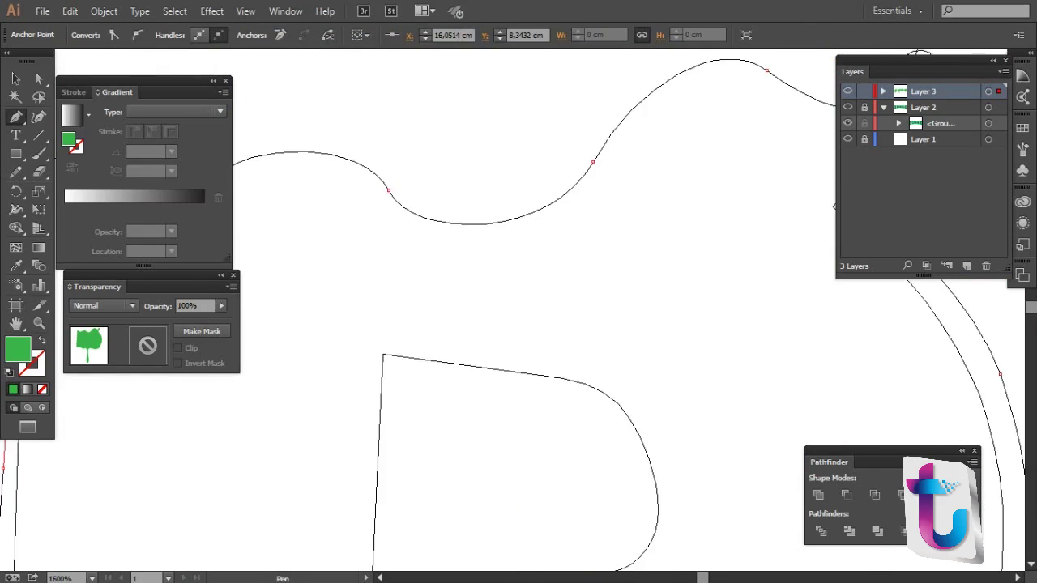
mouse_move(408, 349)
left_mouse_down()
mouse_move(403, 396)
mouse_move(415, 435)
left_mouse_up()
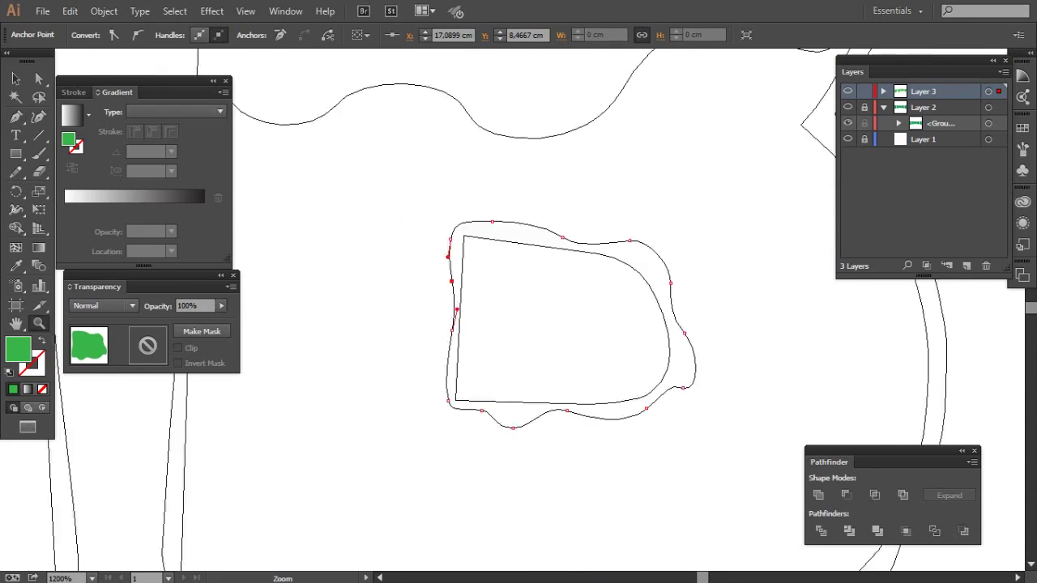
key("ctrl+minus")
key("ctrl+minus")
key("ctrl+minus")
- Back in Preview, combine the slime shape and hole into a compound path
left_click(245, 11)
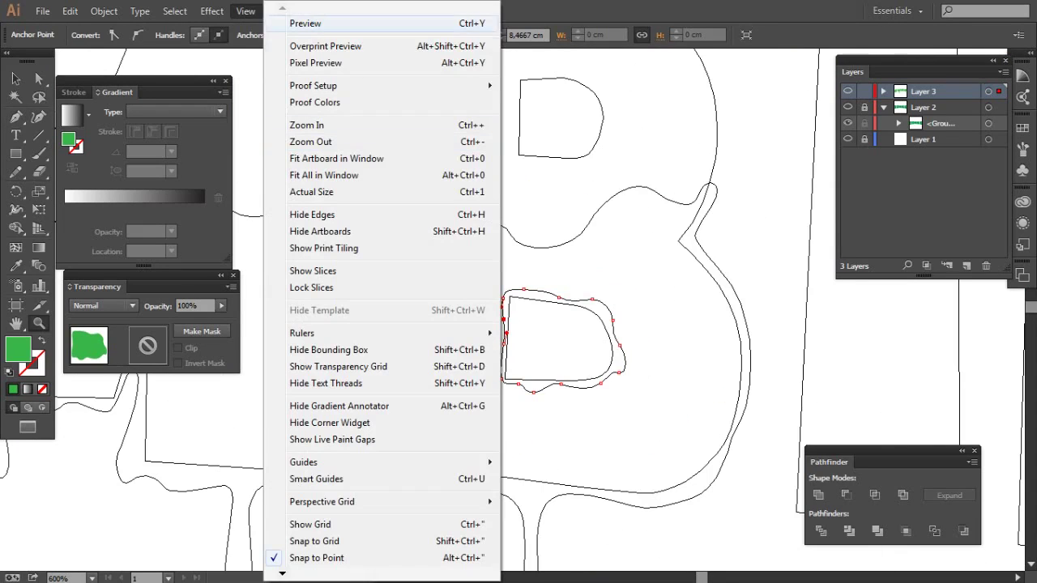
left_click(305, 23)
key("v")
left_click(486, 453)
key("ctrl+minus")
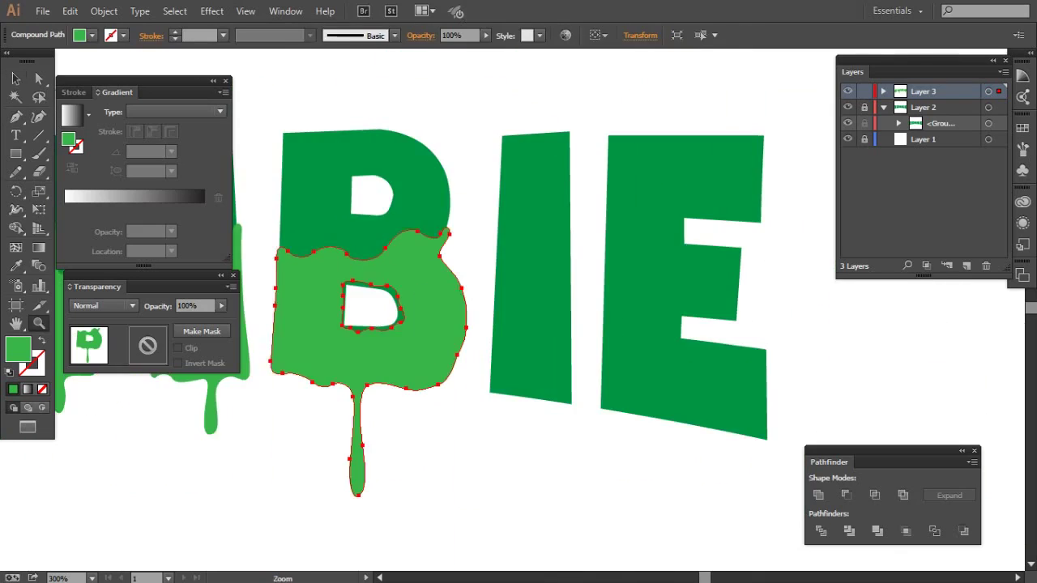
key("ctrl+shift+a")
left_click(535, 231)
- Start a light-green slime shape over the I with a wavy, bumpy top
key("p")
left_click(427, 341)
mouse_move(432, 211)
left_mouse_down()
mouse_move(506, 213)
mouse_move(524, 275)
left_mouse_up()
left_click_drag(522, 375, 539, 372)
left_click_drag(549, 316, 539, 267)
left_click_drag(564, 265, 580, 276)
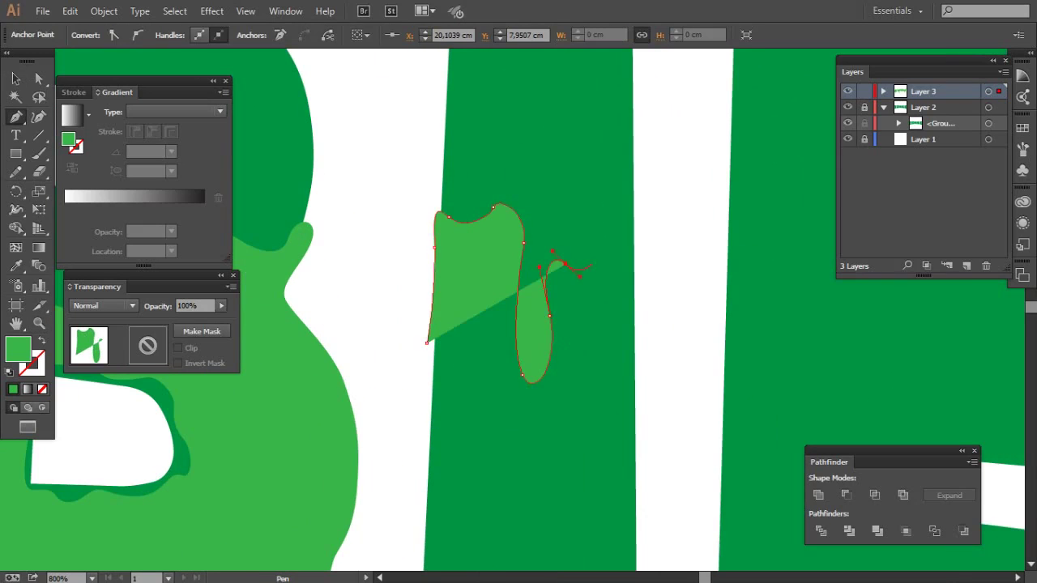
- Finish the I's slime outline down its sides and along the bottom
scroll(654, 257, "down", 5)
scroll(615, 324, "down", 3)
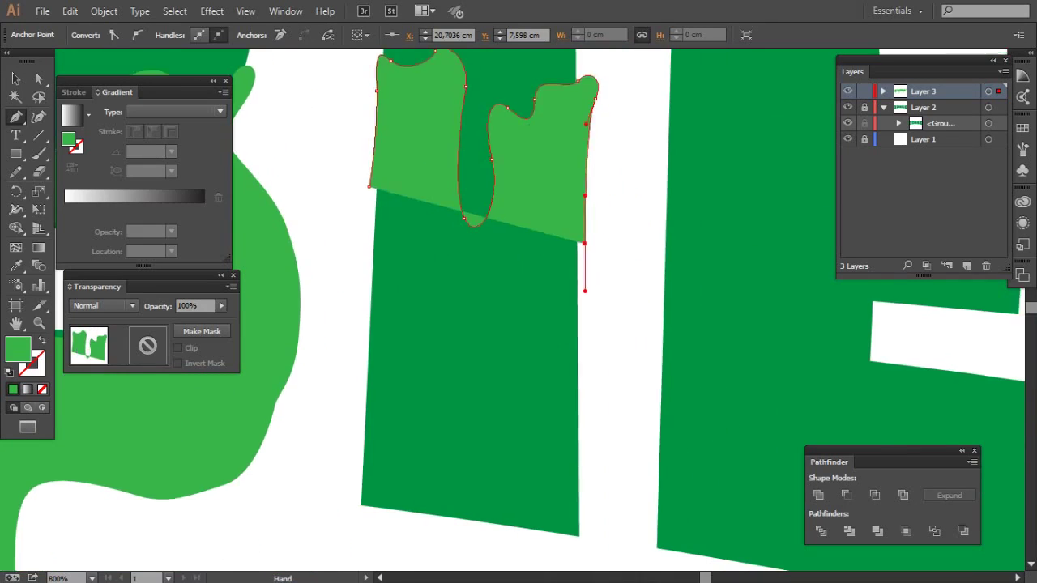
scroll(583, 365, "down", 2)
left_click_drag(560, 411, 545, 406)
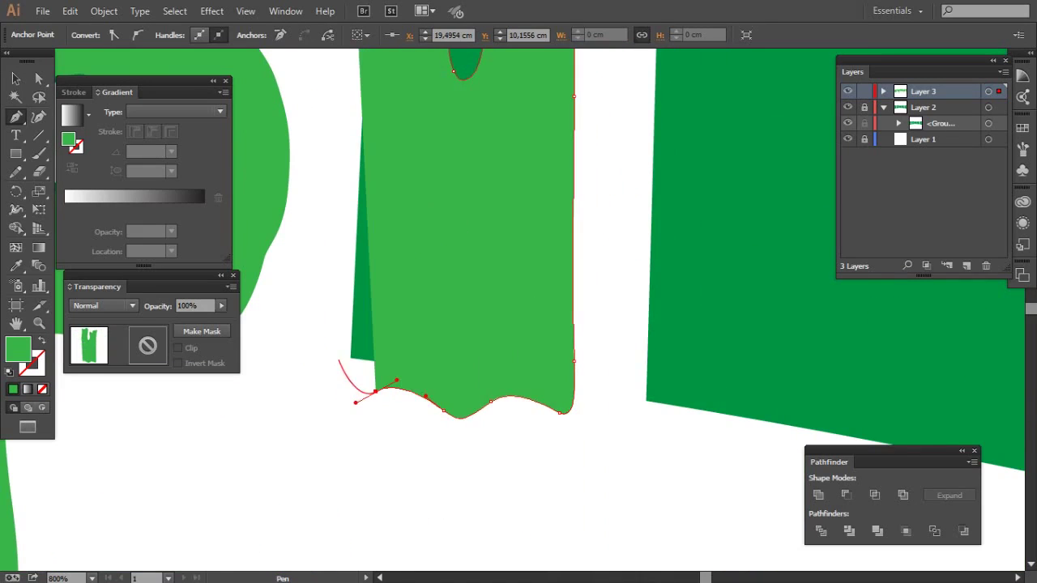
left_click_drag(441, 397, 421, 387)
left_click_drag(343, 361, 344, 324)
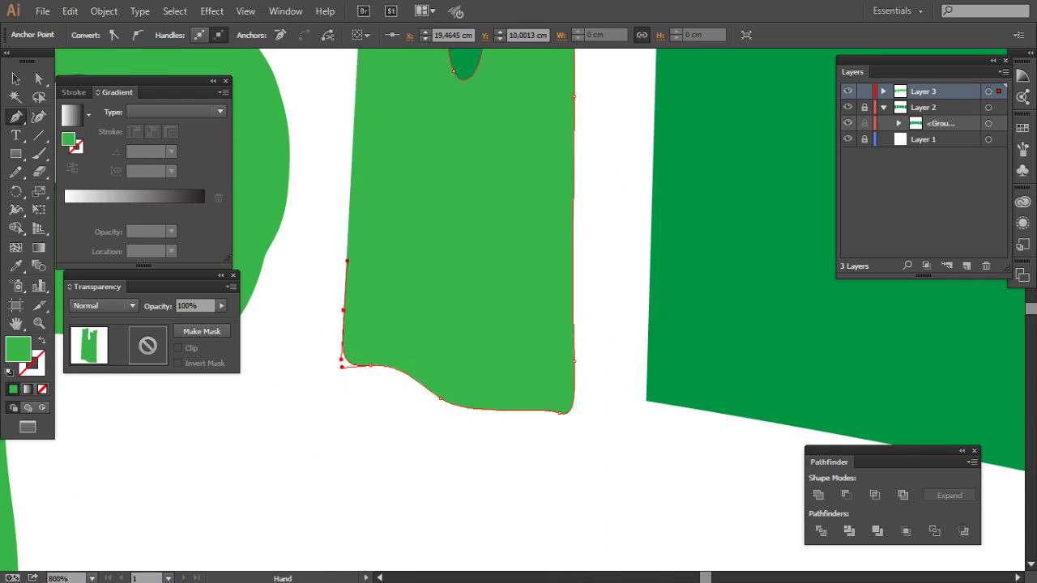
scroll(348, 324, "up", 5)
left_click(348, 349)
left_click_drag(356, 279, 367, 219)
key("ctrl+minus")
key("ctrl+minus")
key("ctrl+minus")
- Start the E's slime shape with a wavy top and a tall drip bump
key("ctrl+shift+a")
key("ctrl+equal")
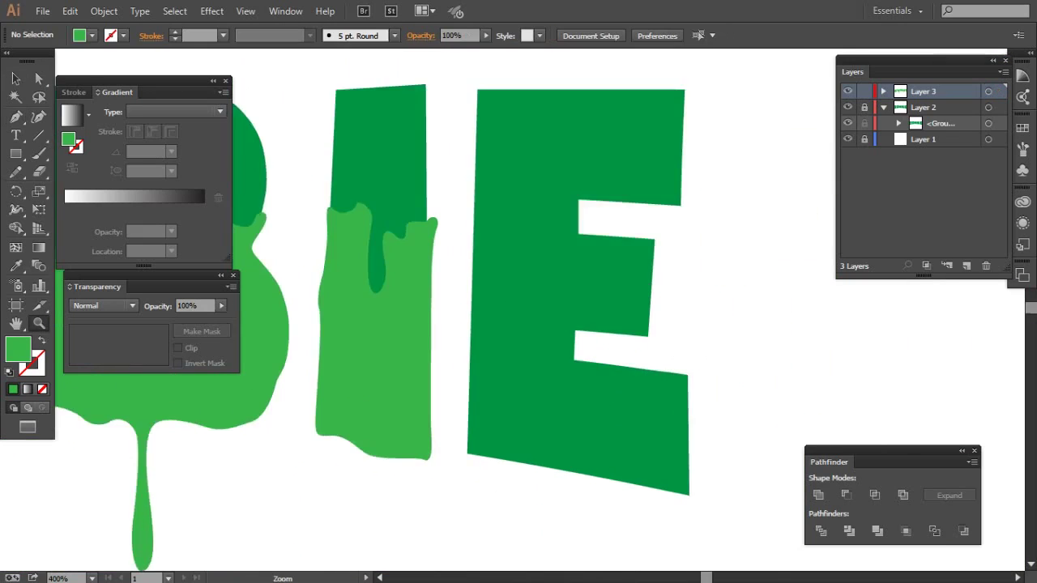
key("ctrl+equal")
key("ctrl+equal")
left_click(371, 372)
mouse_move(401, 268)
left_mouse_down()
mouse_move(409, 287)
mouse_move(460, 257)
left_mouse_up()
mouse_move(503, 209)
left_mouse_down()
mouse_move(503, 190)
mouse_move(534, 235)
left_mouse_up()
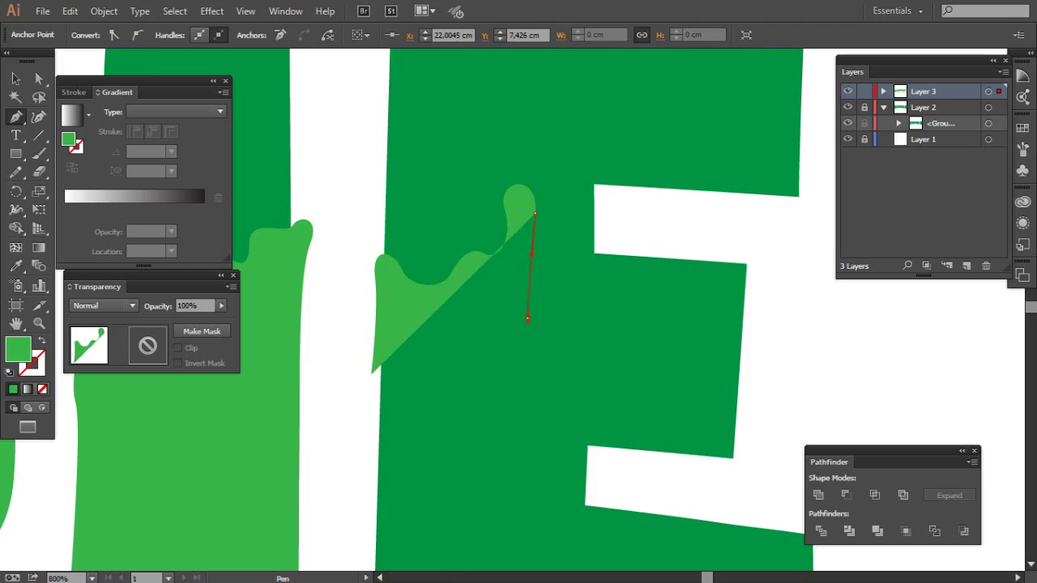
left_click_drag(528, 317, 527, 336)
left_click_drag(576, 308, 576, 288)
mouse_move(610, 286)
left_mouse_down()
mouse_move(636, 308)
mouse_move(579, 270)
left_mouse_up()
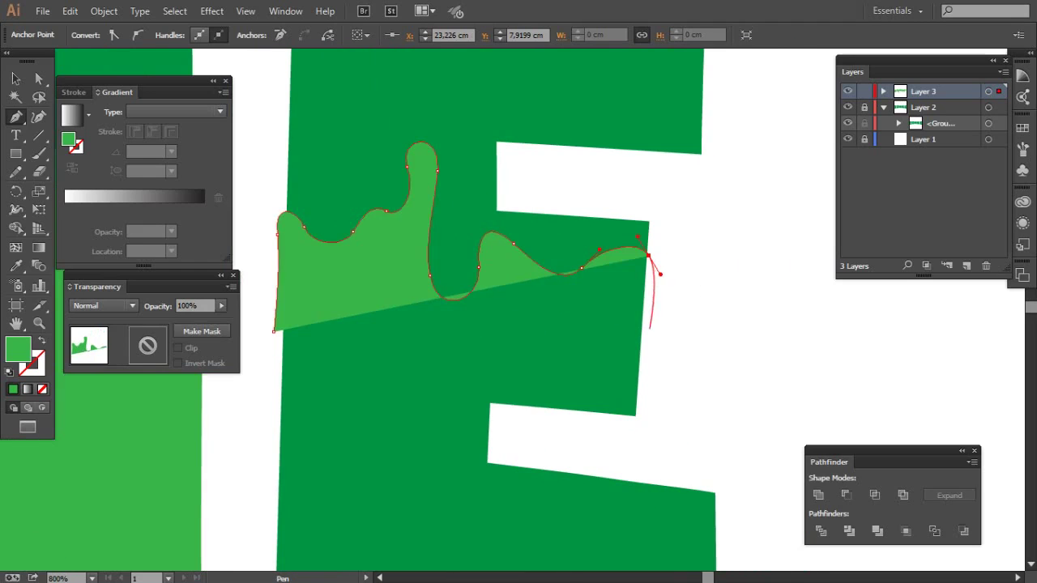
- Trace the E's slime down its right side and into a rounded drip
left_click_drag(650, 267, 653, 370)
left_click(638, 426)
left_click_drag(509, 417, 517, 452)
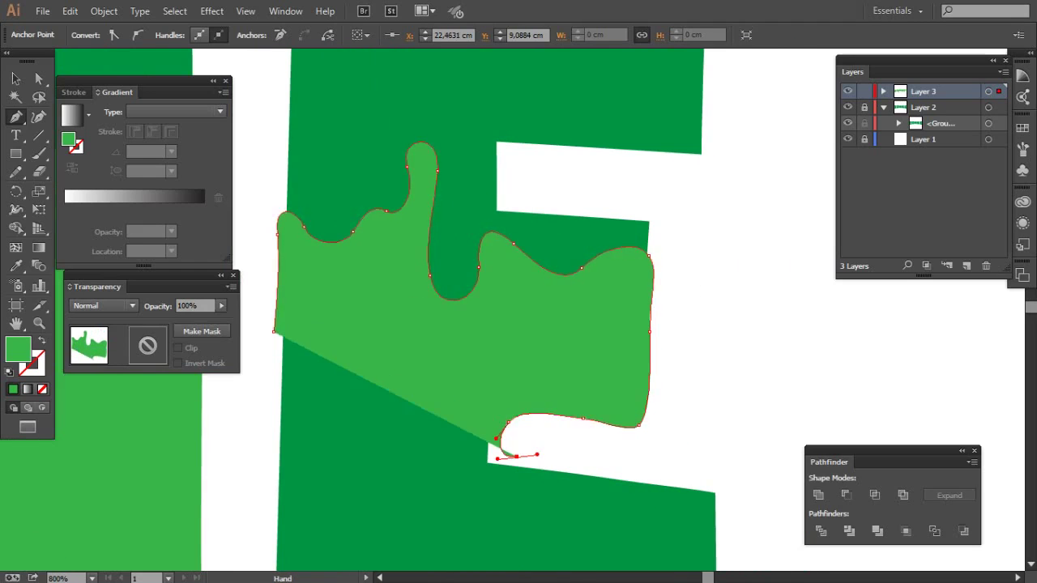
left_click_drag(599, 453, 526, 373)
left_click_drag(599, 380, 526, 306)
mouse_move(559, 486)
left_mouse_down()
mouse_move(545, 394)
mouse_move(553, 428)
mouse_move(558, 181)
left_mouse_up()
mouse_move(574, 359)
left_mouse_down()
mouse_move(543, 387)
mouse_move(543, 323)
left_mouse_up()
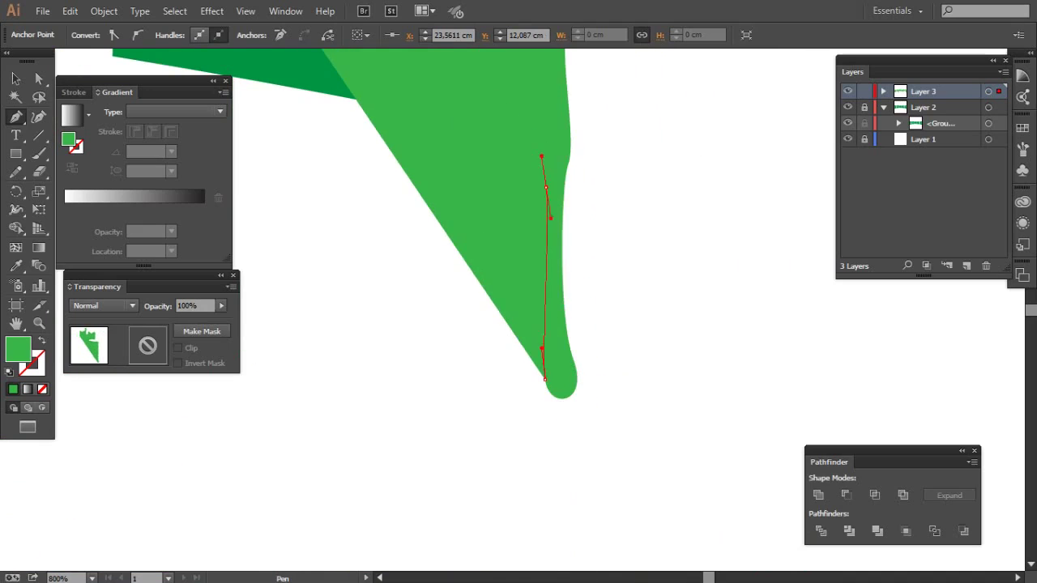
left_click_drag(532, 157, 475, 143)
mouse_move(336, 114)
left_mouse_down()
mouse_move(534, 219)
mouse_move(453, 215)
left_mouse_up()
- Run the slime edge along the E's bottom and close it up the left edge
left_click_drag(364, 243, 519, 356)
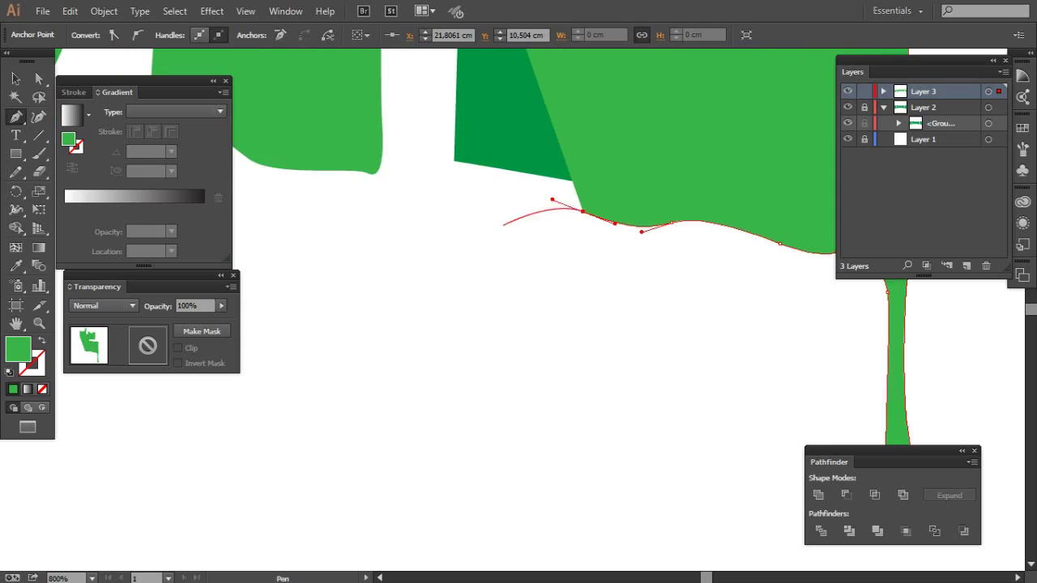
left_click_drag(493, 138, 496, 195)
left_click_drag(499, 285, 502, 308)
left_click_drag(508, 347, 517, 409)
left_click_drag(486, 226, 527, 405)
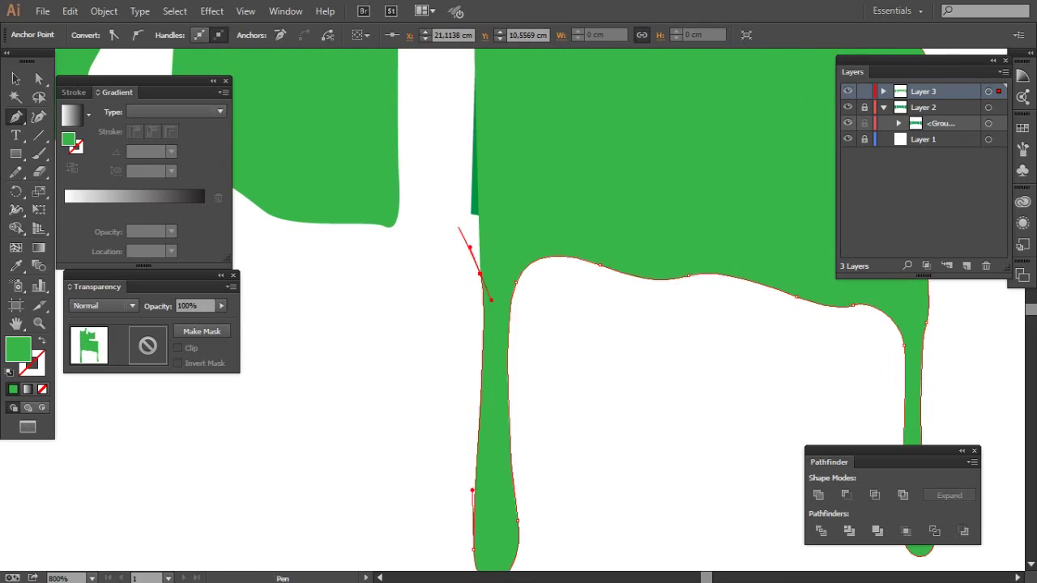
left_click_drag(450, 59, 450, 236)
left_click_drag(457, 189, 459, 160)
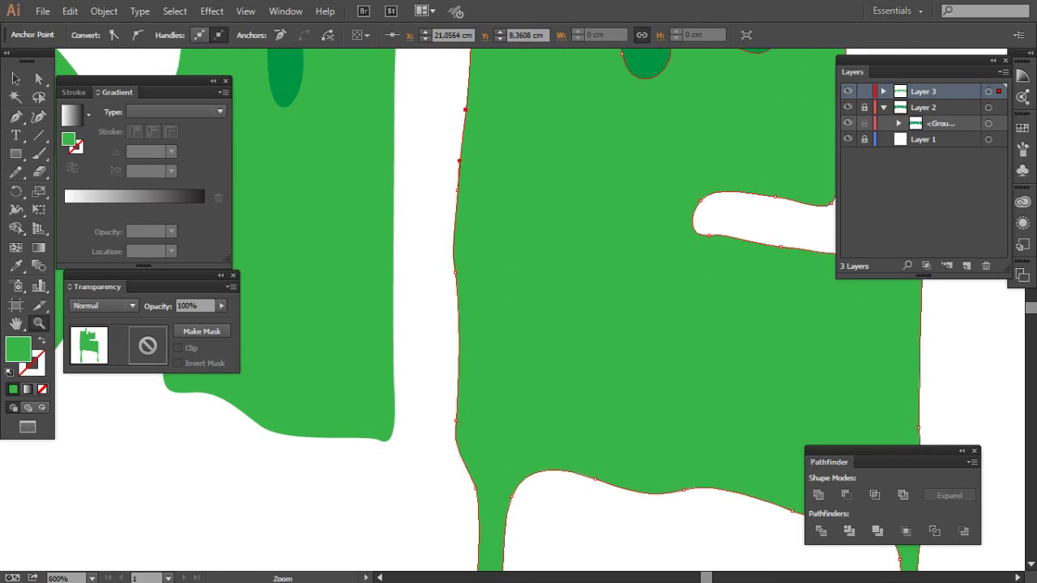
- Zoom out to all of ZOMBIE and briefly hide the letter layer to check the slime
key("ctrl+1")
key("ctrl+shift+a")
left_click(847, 107)
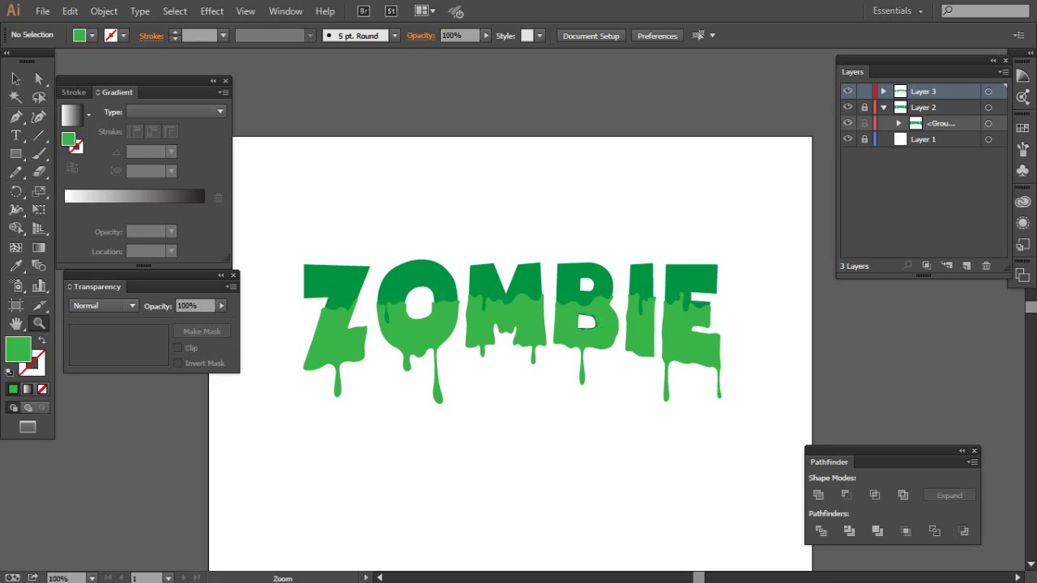
- Lock Layer 3 and add a new Layer 4 with red as its layer colour
left_click(864, 90)
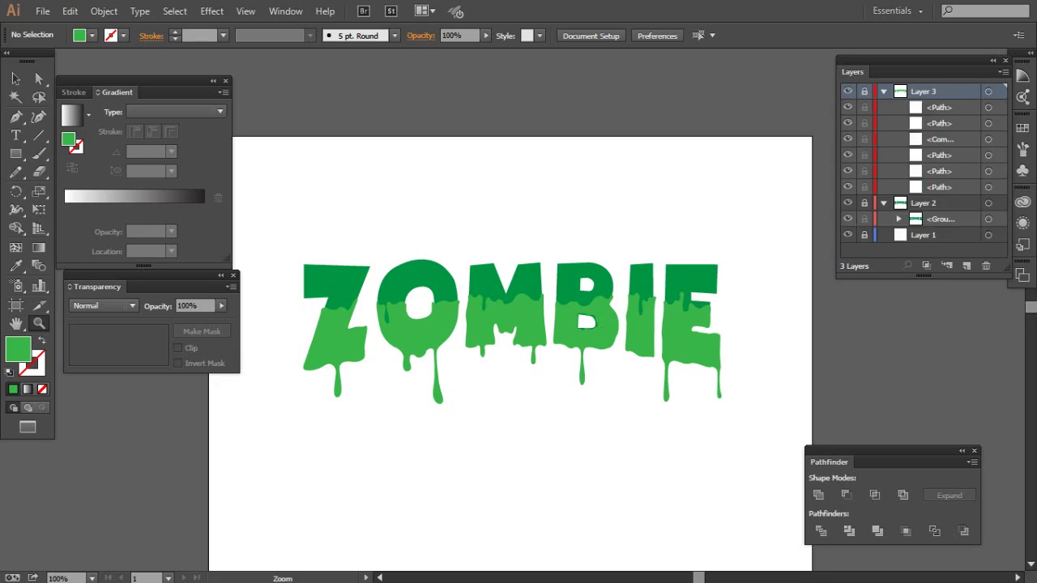
left_click(967, 265)
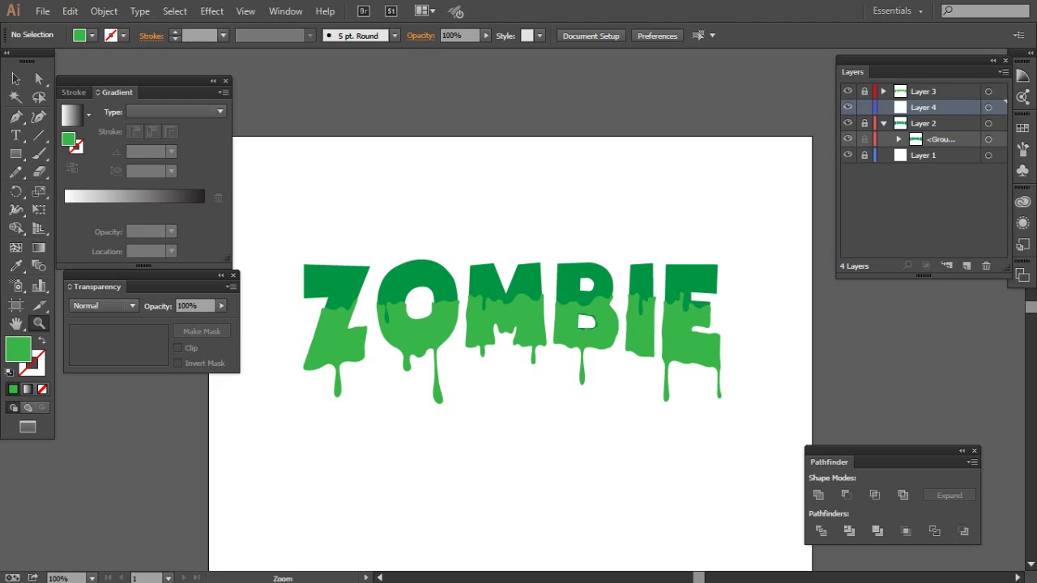
double_click(955, 107)
double_click(537, 245)
left_click(363, 229)
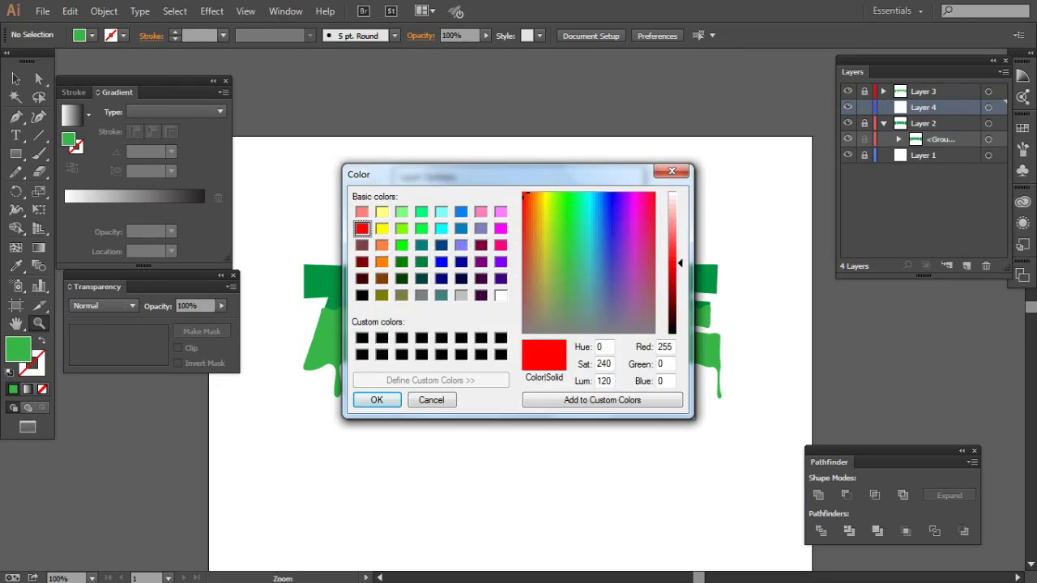
left_click(378, 399)
key("Return")
- Choose a lighter yellowish-green fill swatch and zoom in on the Z
left_click(92, 35)
left_click(48, 69)
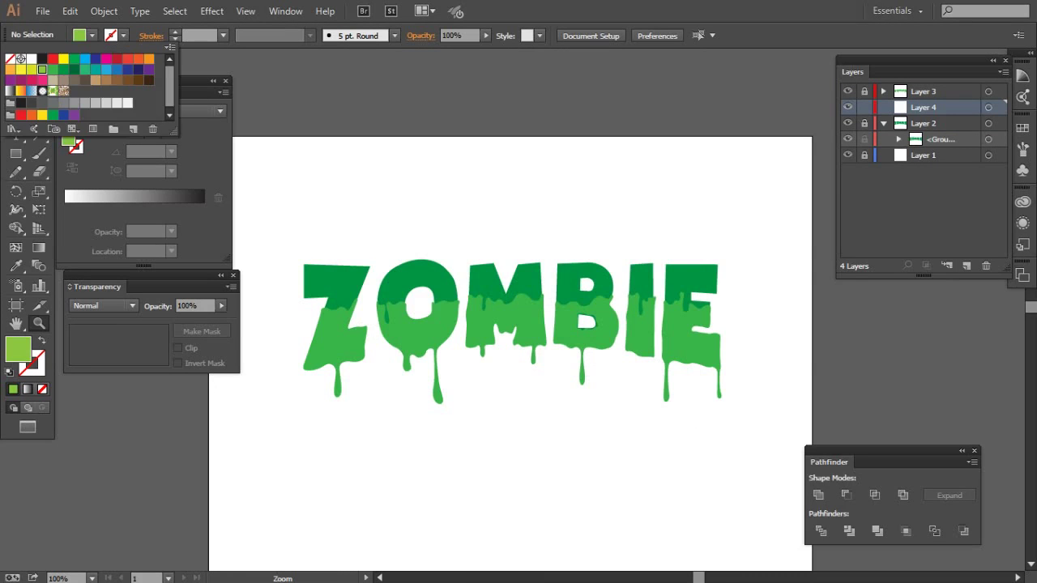
key("ctrl+plus")
left_click(476, 306)
left_click(476, 305)
- Pen-trace a light-green slime shape along the Z's top edge and left side
key("p")
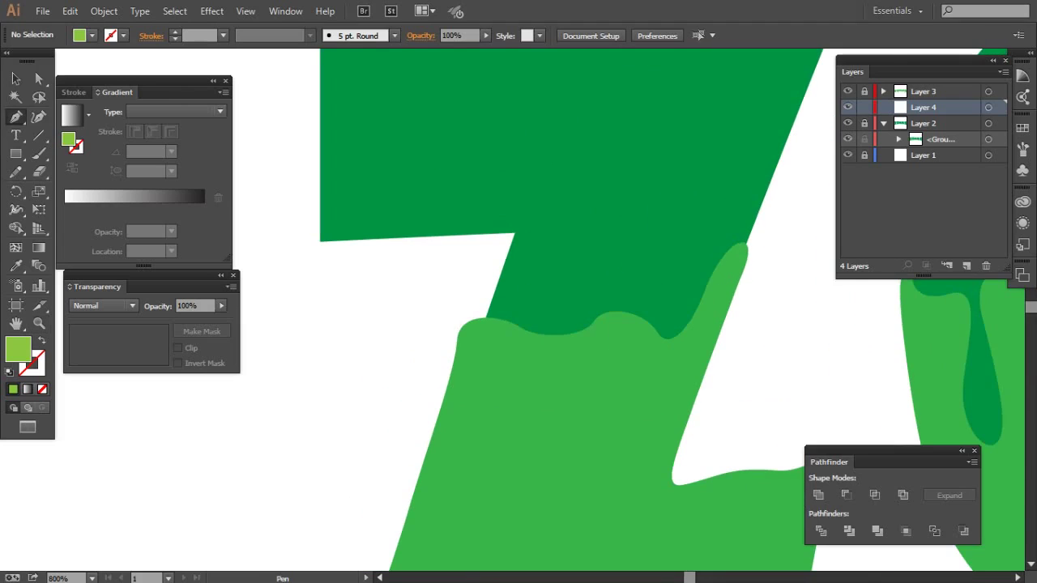
left_click(472, 341)
left_click(497, 233)
left_click_drag(438, 238, 422, 231)
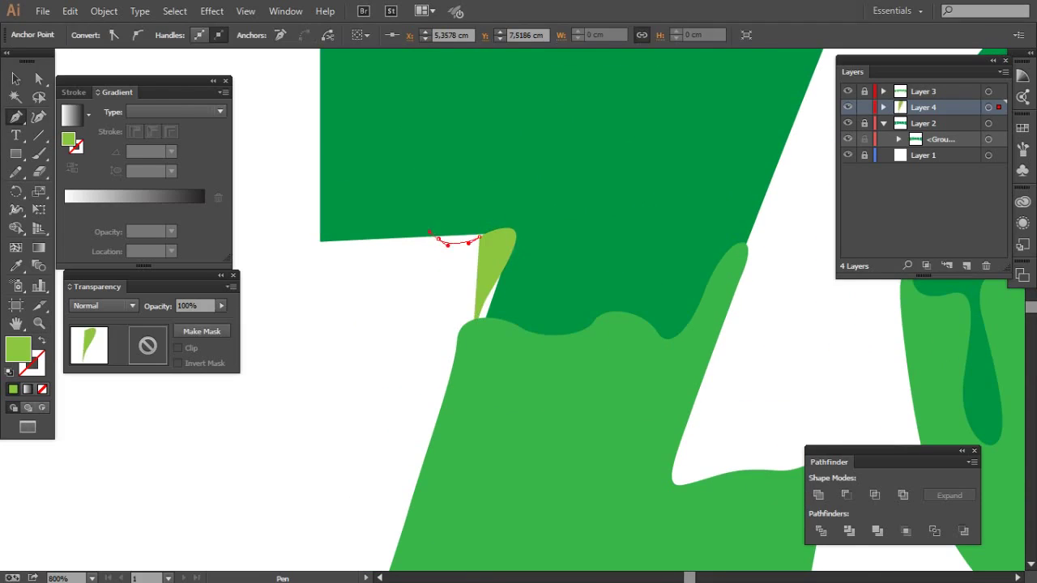
left_click_drag(357, 241, 336, 250)
left_click(317, 234)
scroll(317, 234, "up", 3)
left_click_drag(306, 321, 331, 302)
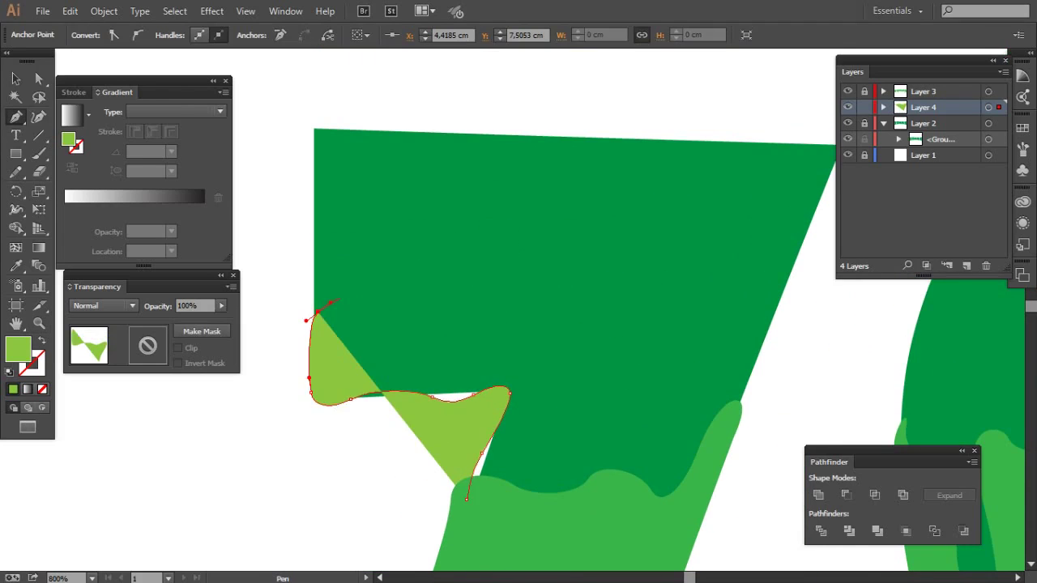
left_click_drag(349, 220, 340, 203)
left_click_drag(324, 127, 333, 137)
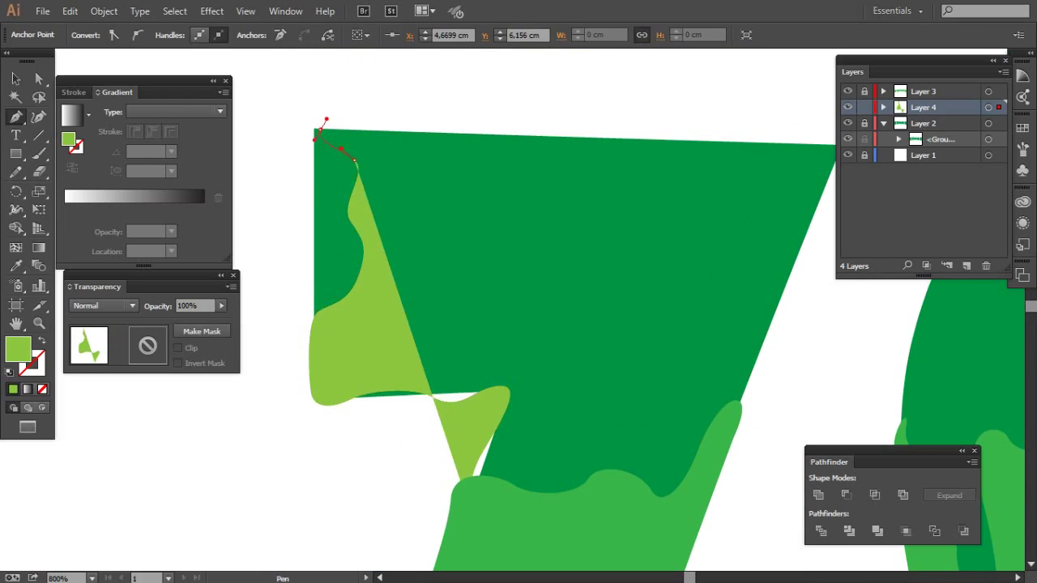
left_click(412, 135)
left_click(551, 116)
- Carry the Z's slime shape down its right side and lower edge, closing it
scroll(551, 116, "right", 3)
scroll(526, 139, "right", 2)
left_click_drag(534, 115, 594, 105)
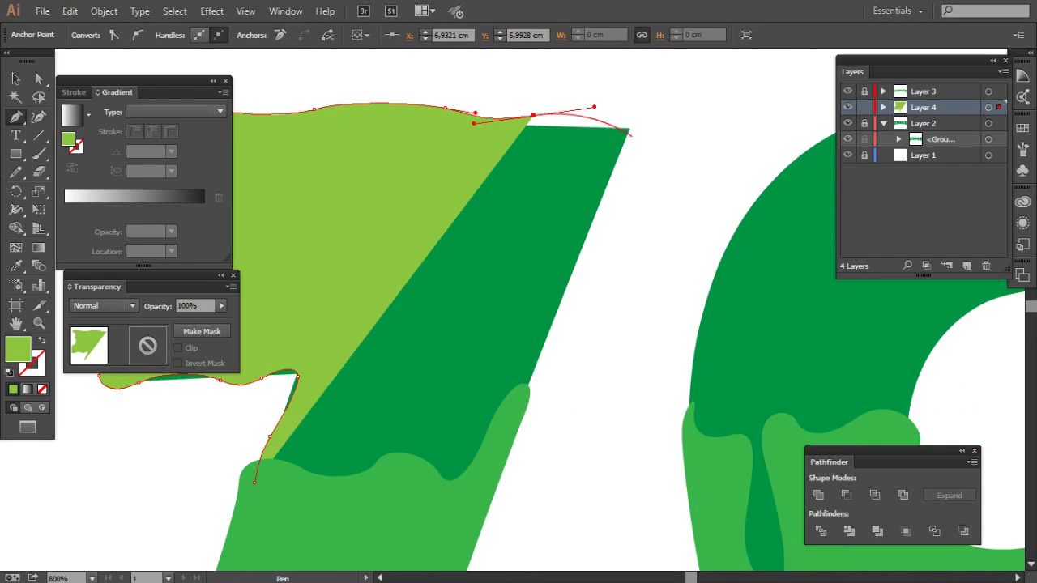
left_click_drag(640, 133, 642, 160)
left_click_drag(599, 193, 584, 234)
mouse_move(480, 282)
left_mouse_down()
mouse_move(463, 318)
mouse_move(506, 348)
left_mouse_up()
left_click_drag(525, 341, 530, 364)
scroll(527, 365, "down", 5)
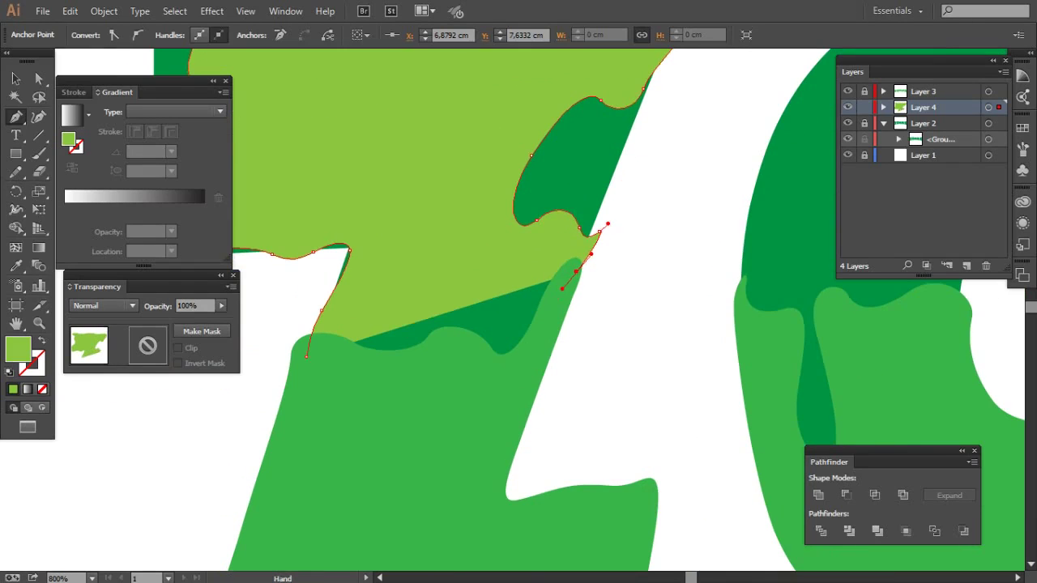
left_click_drag(511, 335, 483, 341)
left_click(417, 340)
left_click(347, 278)
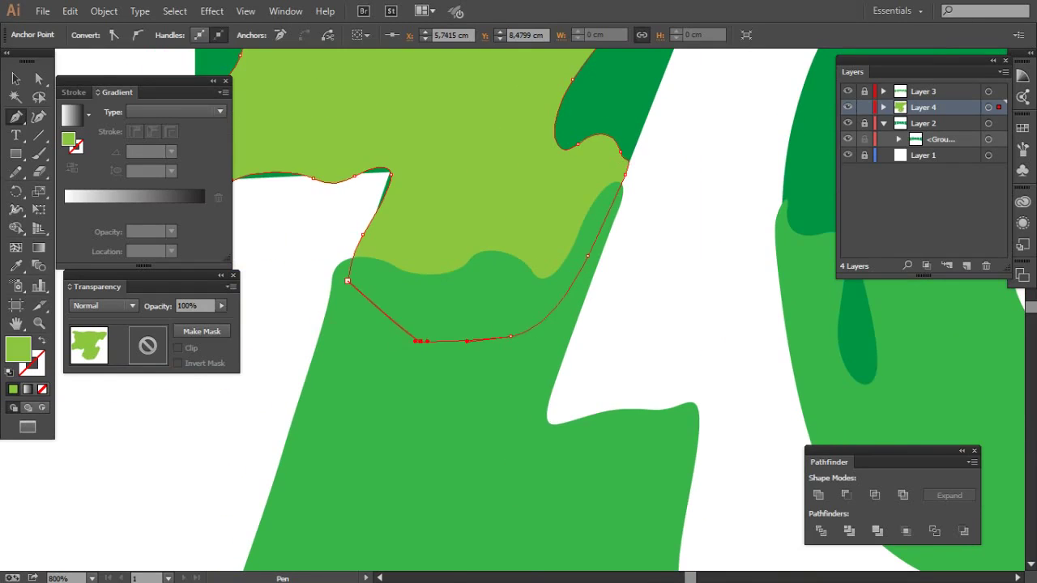
left_click_drag(647, 243, 291, 419)
left_click(425, 400)
- Start a light-green O slime shape up its left side with a wavy edge
left_click(424, 353)
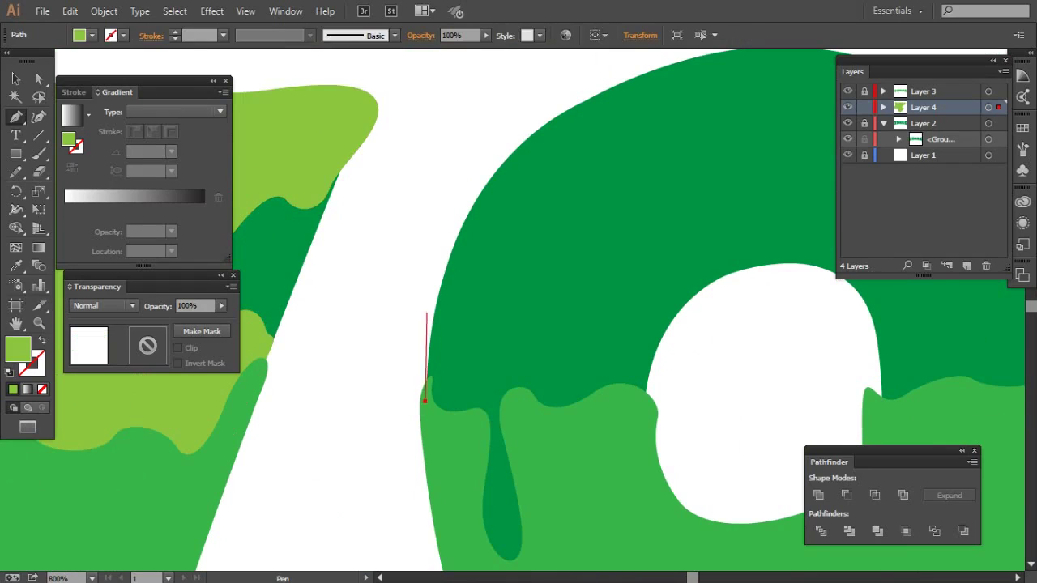
left_click(426, 312)
left_click(431, 270)
left_click_drag(518, 243, 461, 354)
left_click(481, 246)
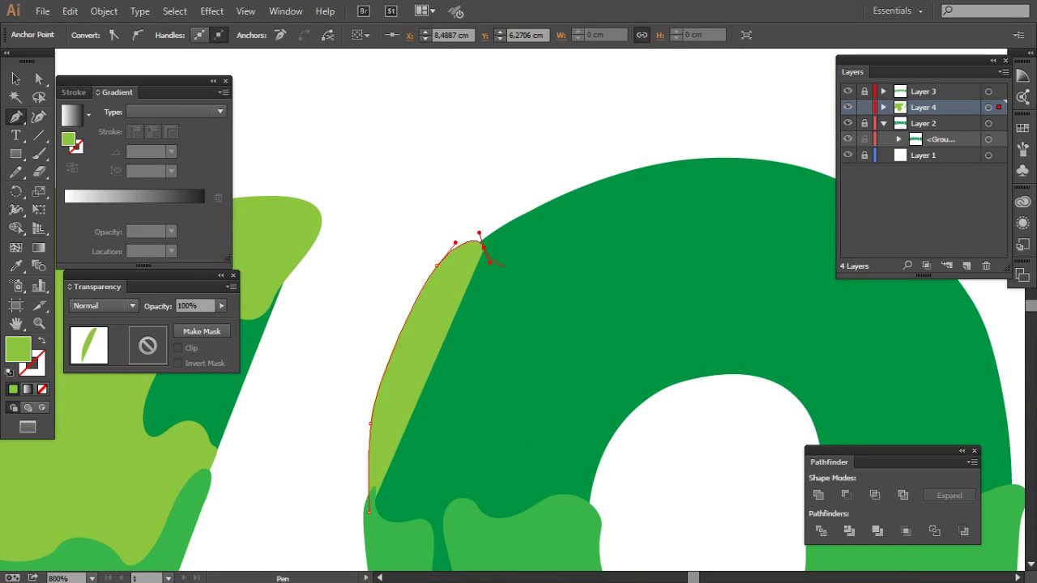
left_click(512, 270)
left_click(556, 250)
left_click(574, 271)
left_click(652, 250)
left_click(675, 189)
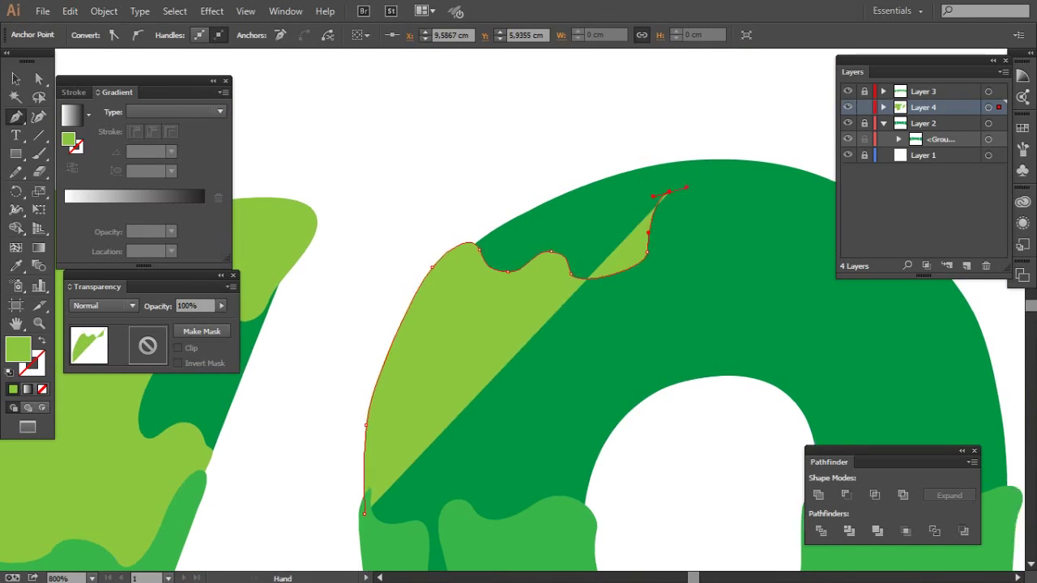
- Curve the O slime shape over the O's top and down its right edge
left_click_drag(696, 194, 455, 203)
left_click(491, 205)
left_click_drag(560, 194, 567, 178)
scroll(613, 194, "down", 3)
left_click(591, 185)
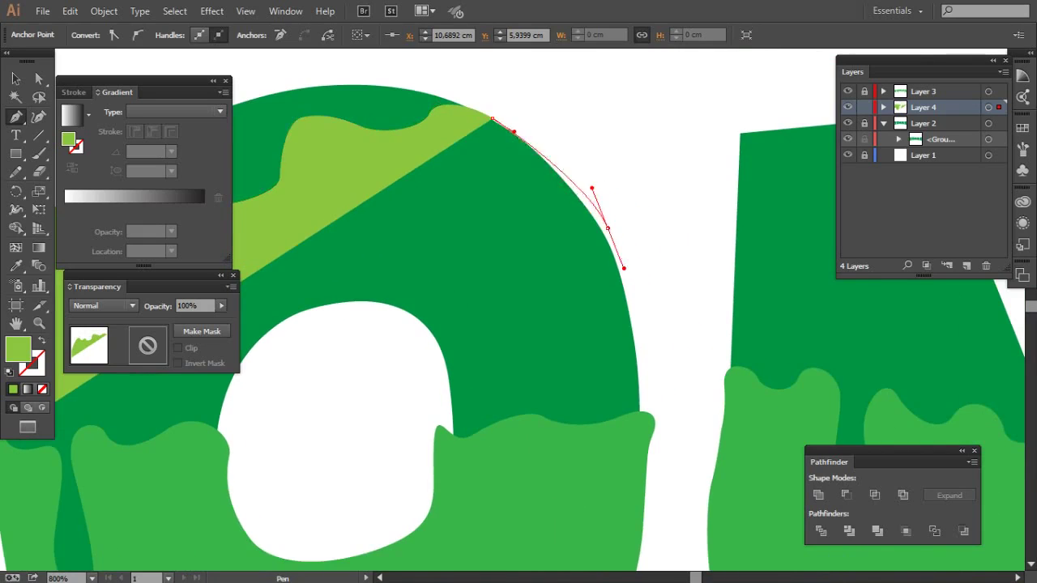
scroll(590, 186, "down", 5)
left_click(602, 290)
left_click(588, 317)
- In Outline mode, route the O slime around its hole and close the shape
key("ctrl+y")
left_click(415, 335)
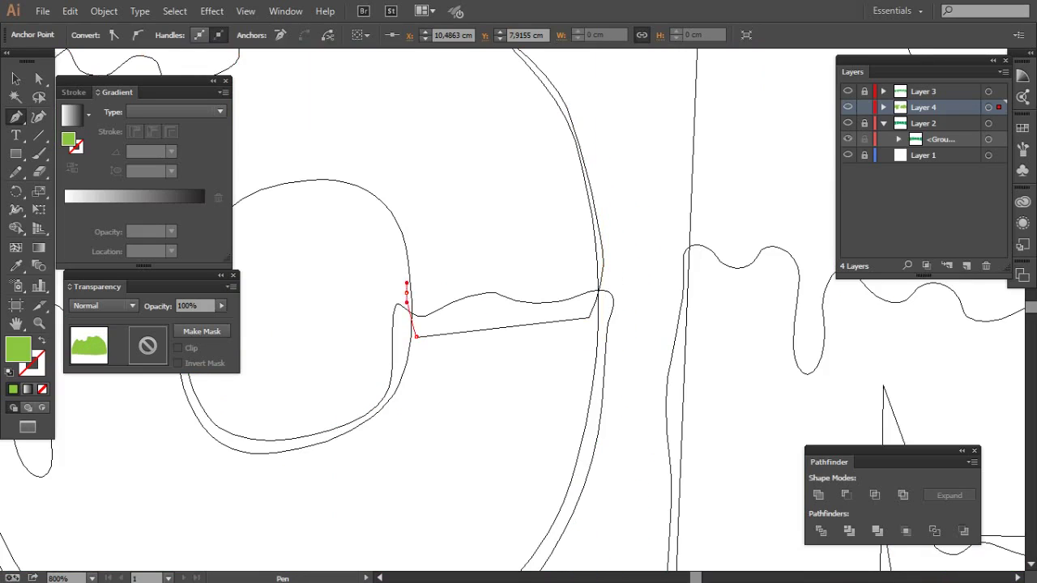
left_click_drag(323, 189, 431, 230)
left_click_drag(431, 230, 421, 229)
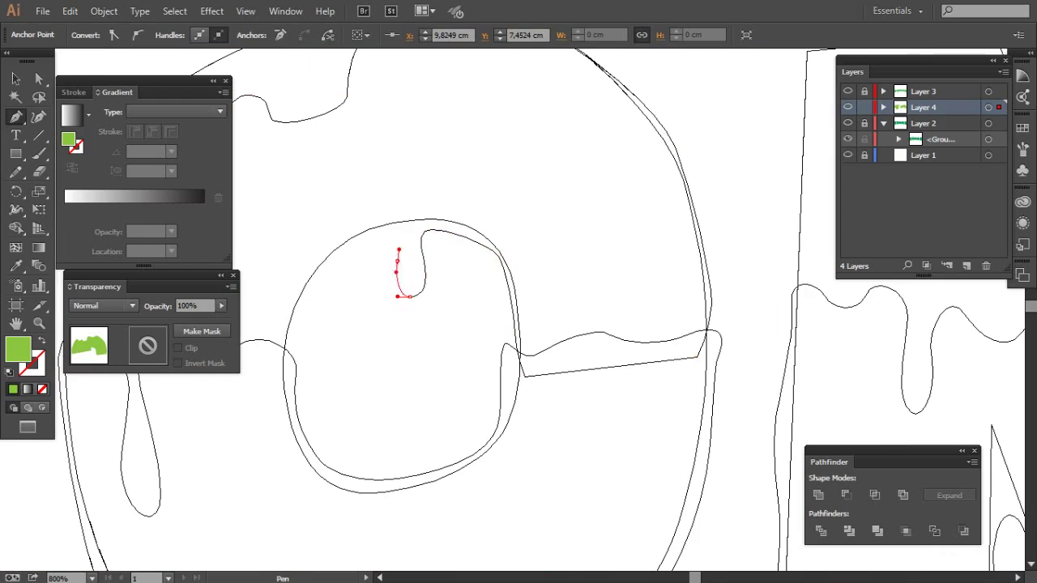
left_click_drag(285, 378, 459, 287)
left_click(470, 277)
left_click_drag(438, 397, 416, 399)
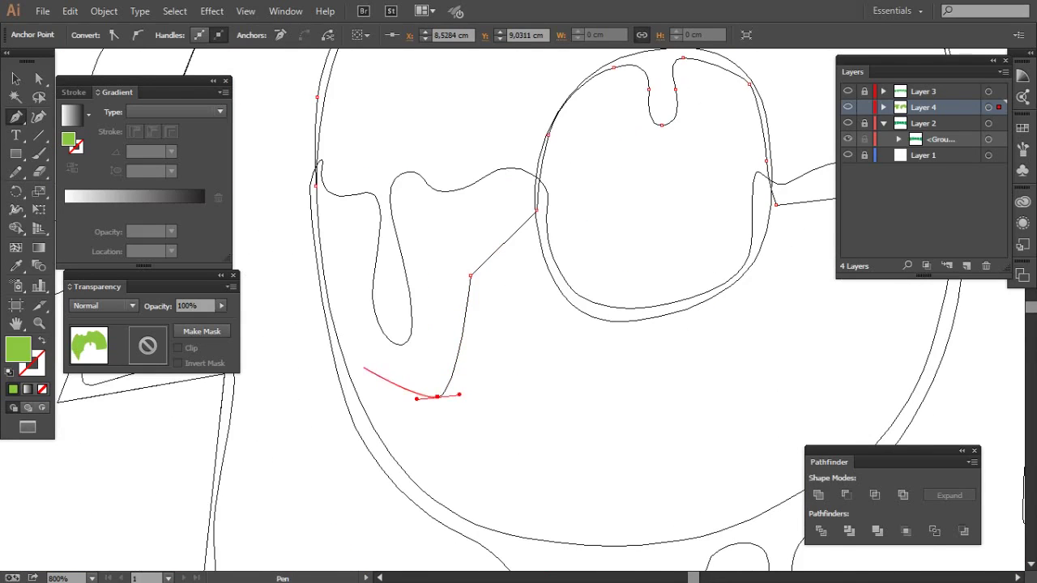
key("ctrl+y")
key("z")
key("ctrl+shift+a")
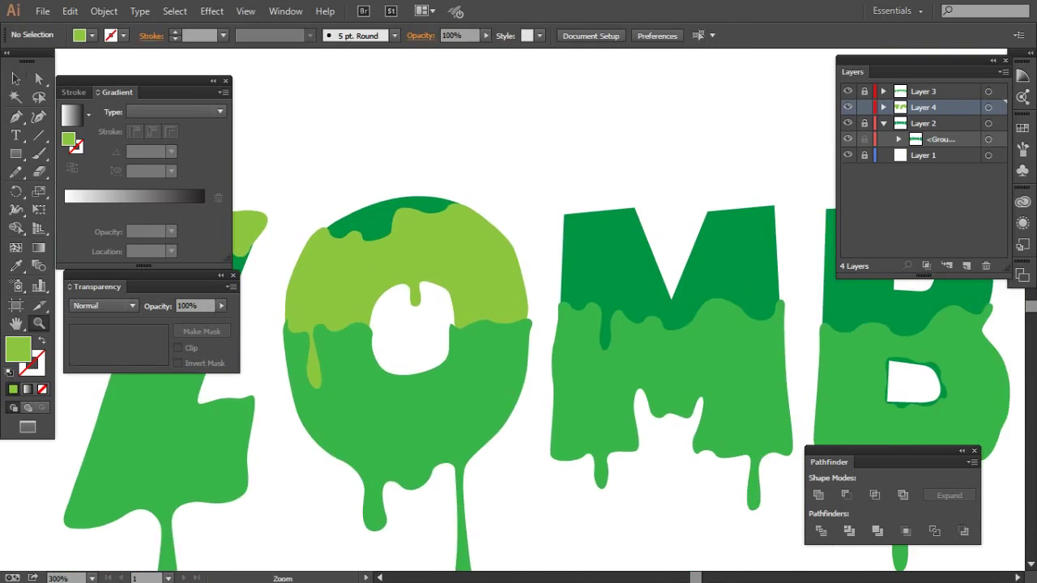
- Trace a light-green slime shape up the M's left side, along its top and into the V
left_click(387, 455)
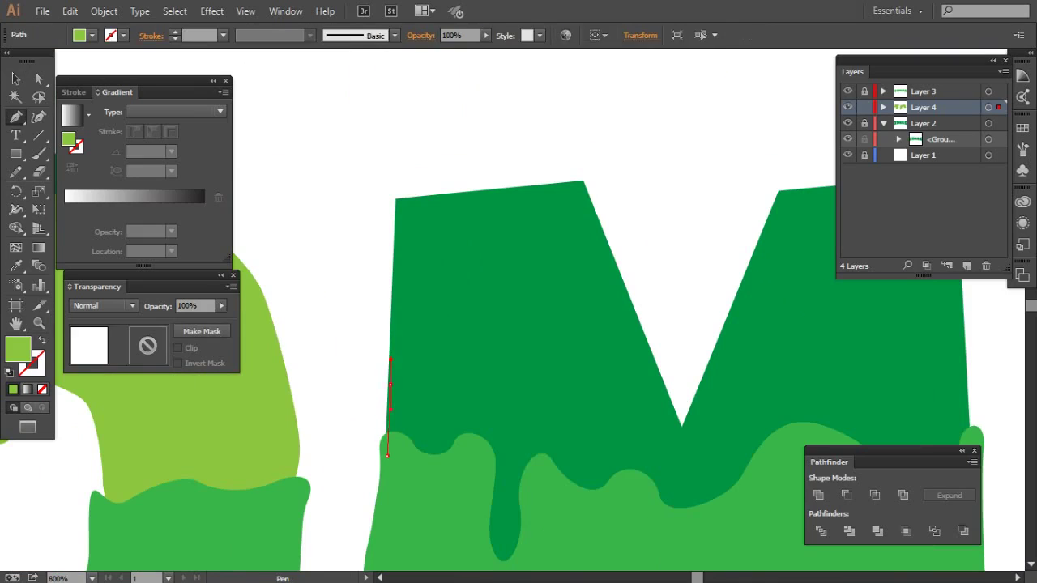
left_click_drag(392, 263, 392, 235)
left_click(582, 181)
left_click_drag(582, 181, 450, 144)
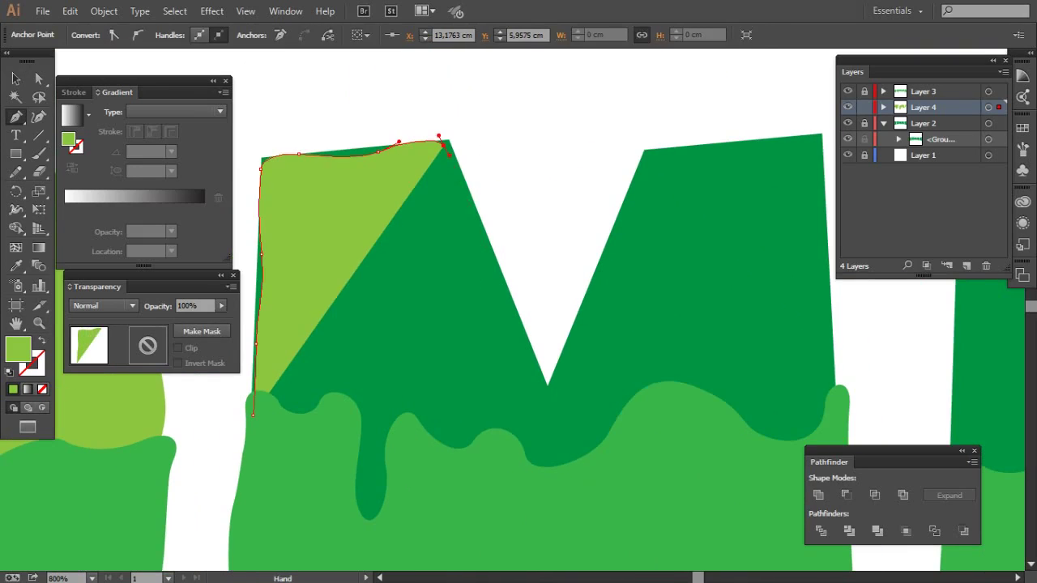
left_click(527, 357)
left_click_drag(562, 378, 577, 346)
mouse_move(597, 241)
left_mouse_down()
mouse_move(609, 217)
mouse_move(484, 257)
left_mouse_up()
left_click(626, 148)
mouse_move(636, 180)
left_mouse_down()
mouse_move(595, 289)
mouse_move(558, 168)
left_mouse_up()
- Finish the M slime down its right side and lower edge, closing the shape
mouse_move(586, 277)
left_mouse_down()
mouse_move(600, 287)
mouse_move(658, 273)
left_mouse_up()
left_click(688, 258)
left_click_drag(574, 421, 812, 325)
left_click(554, 351)
left_click(445, 369)
left_click_drag(388, 413, 350, 353)
- Trace a closed light-green slime shape over the B's left side, top and bowl
left_click_drag(729, 162, 223, 405)
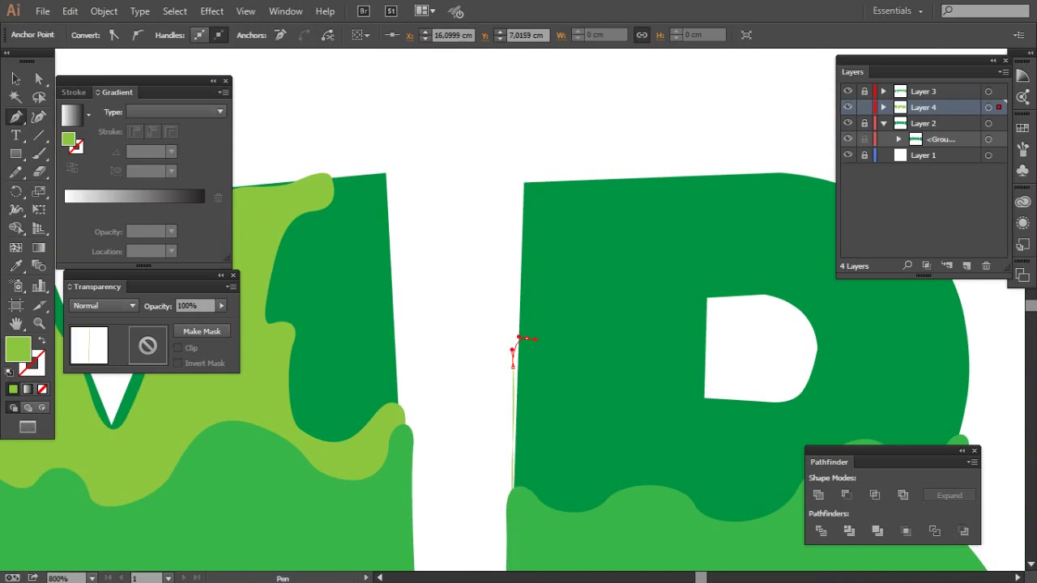
left_click_drag(583, 375, 624, 366)
left_click_drag(640, 265, 629, 289)
left_click(640, 237)
mouse_move(639, 204)
left_mouse_down()
mouse_move(630, 190)
mouse_move(648, 174)
left_mouse_up()
left_click_drag(728, 243, 616, 291)
left_click(597, 222)
mouse_move(699, 221)
left_mouse_down()
mouse_move(736, 238)
mouse_move(640, 179)
left_mouse_up()
left_click_drag(648, 236, 660, 272)
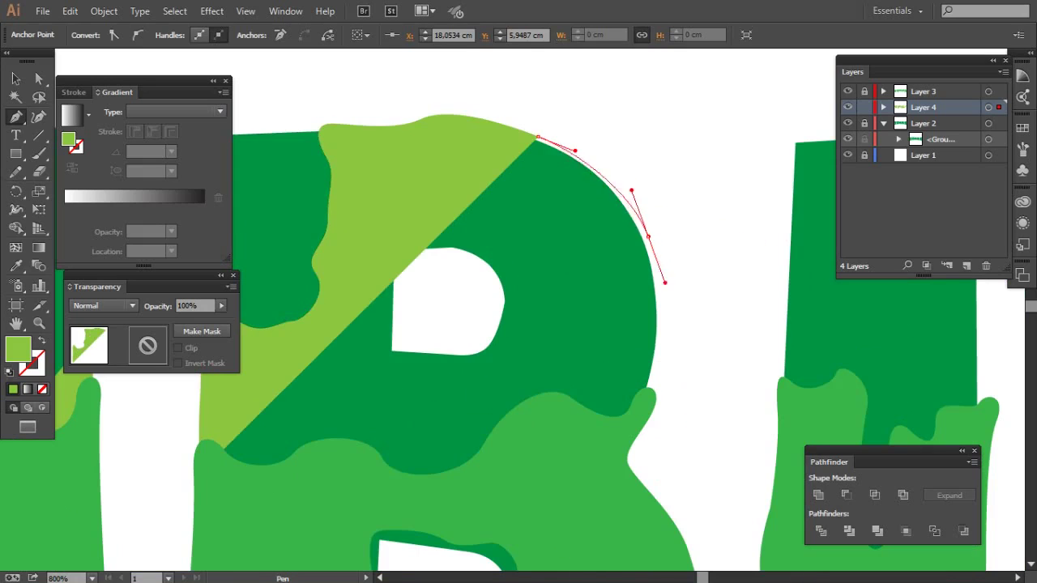
left_click(662, 300)
left_click(199, 468)
left_click_drag(566, 324, 680, 239)
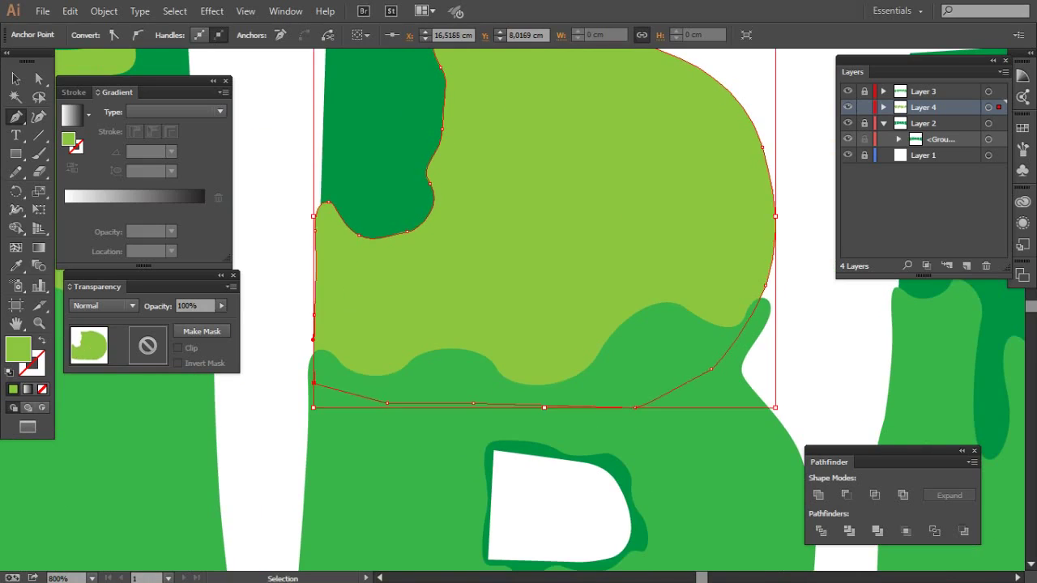
- In Outline mode, trace a separate path around the B's upper hole
key("ctrl+y")
key("ctrl+shift+a")
left_click(502, 181)
left_click_drag(500, 210, 497, 220)
left_click_drag(499, 258, 506, 271)
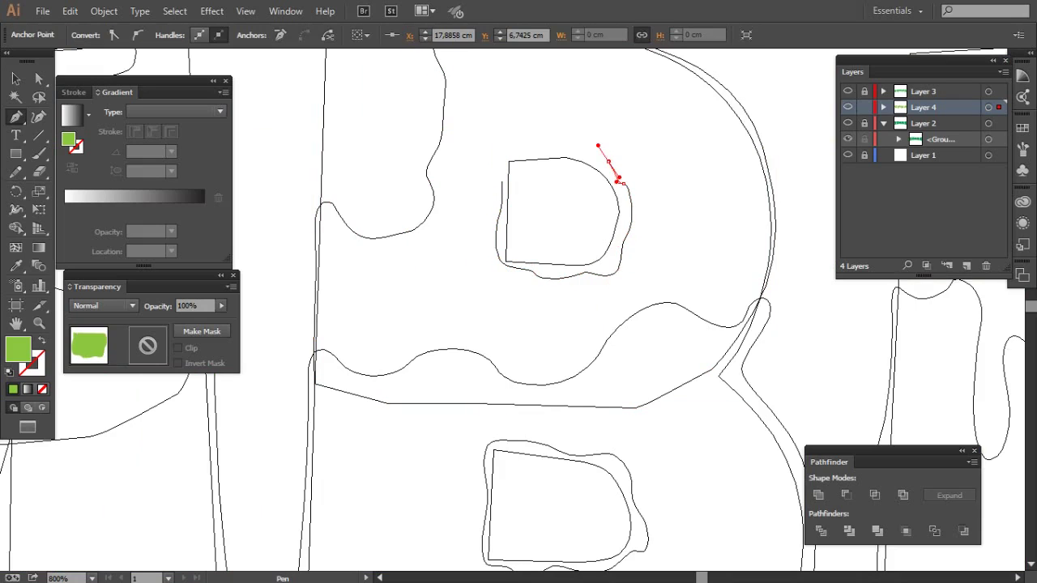
left_click_drag(567, 324, 300, 372)
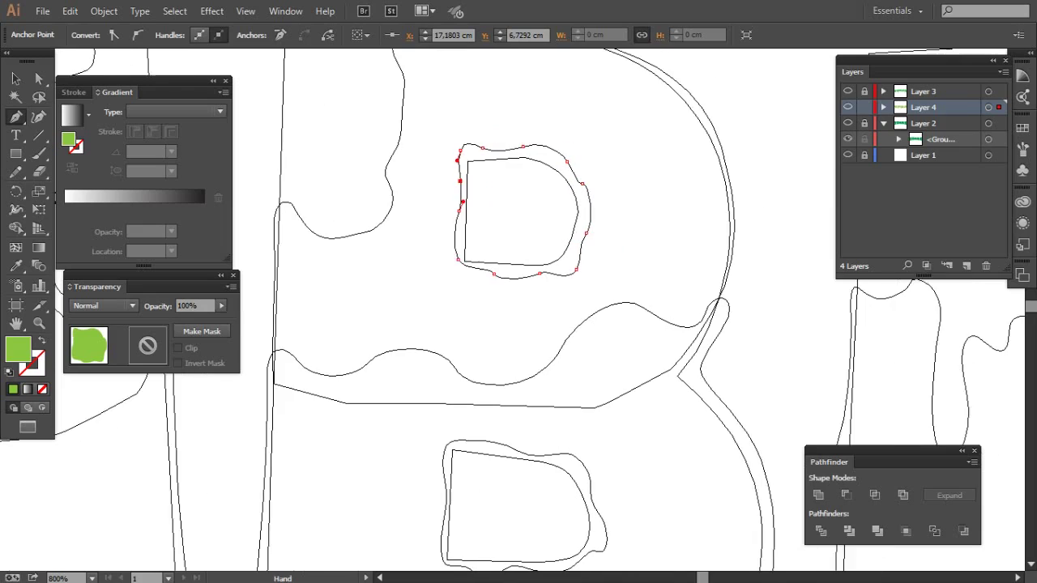
key("ctrl+y")
- Start a light-green I slime shape up its left edge and across its top
key("v")
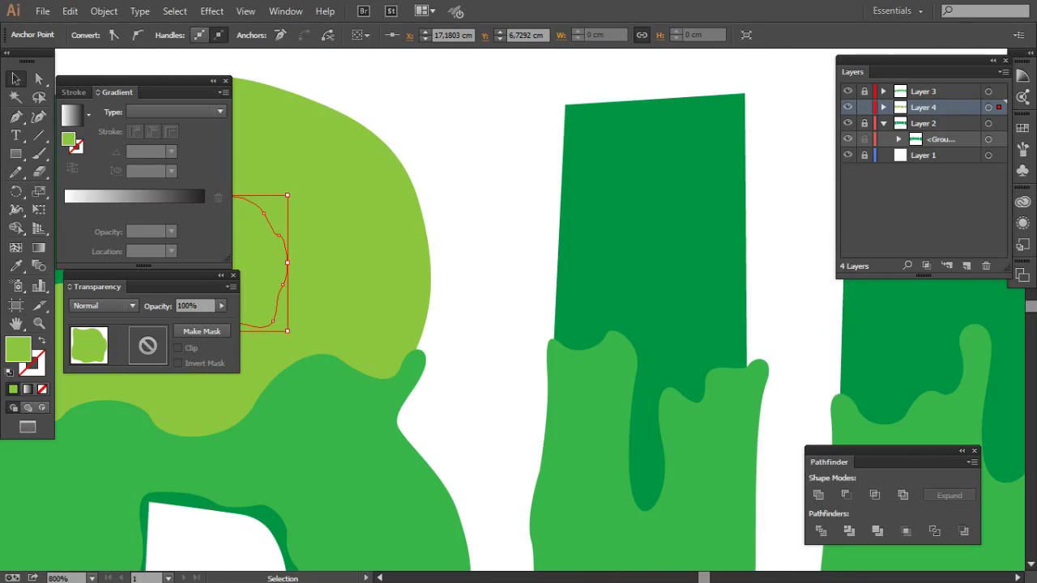
key("z")
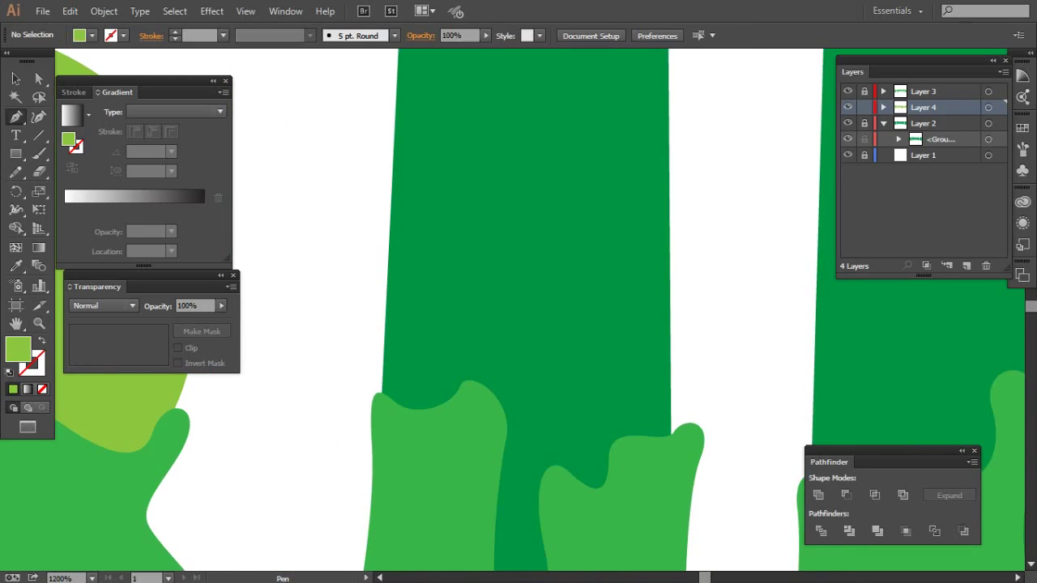
left_click(379, 365)
left_click(382, 271)
left_click(384, 237)
scroll(383, 237, "up", 5)
left_click(390, 359)
left_click_drag(386, 313, 390, 259)
left_click(398, 204)
left_click(493, 192)
- Finish the I slime down its right side with a rounded drip, closing it
left_click_drag(613, 183, 525, 158)
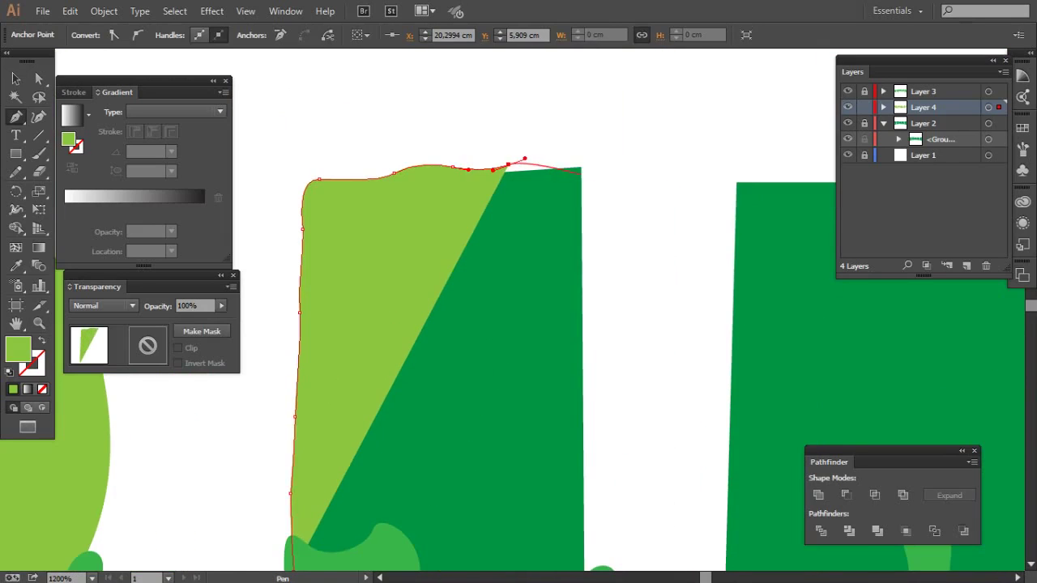
left_click(581, 172)
scroll(581, 172, "down", 2)
left_click(548, 166)
scroll(537, 173, "down", 3)
left_click_drag(527, 243, 534, 255)
scroll(534, 256, "down", 3)
left_click(537, 388)
left_click_drag(358, 469, 474, 428)
left_click(407, 459)
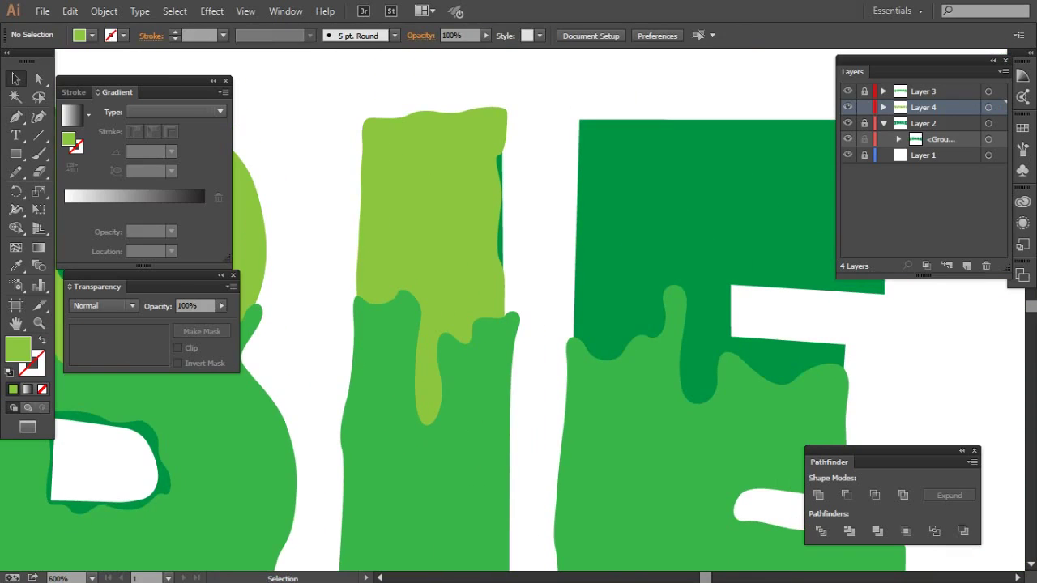
- Start a light-green E slime shape up its left edge and along its top
scroll(518, 324, "up", 1)
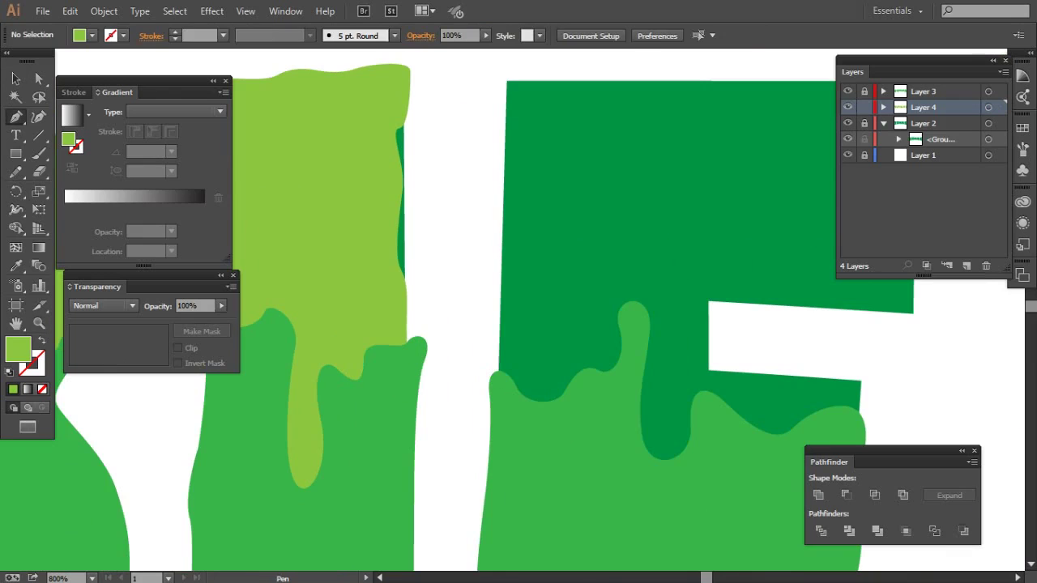
left_click(500, 347)
left_click(500, 393)
left_click(510, 77)
left_click_drag(518, 81, 417, 113)
left_click_drag(534, 120, 564, 115)
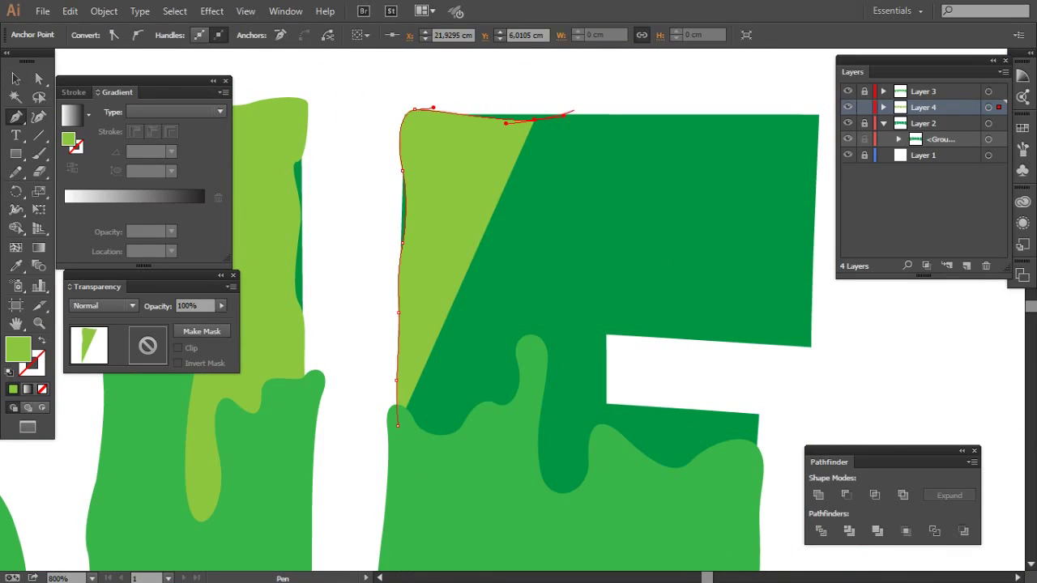
left_click(618, 107)
left_click(640, 115)
left_click(721, 107)
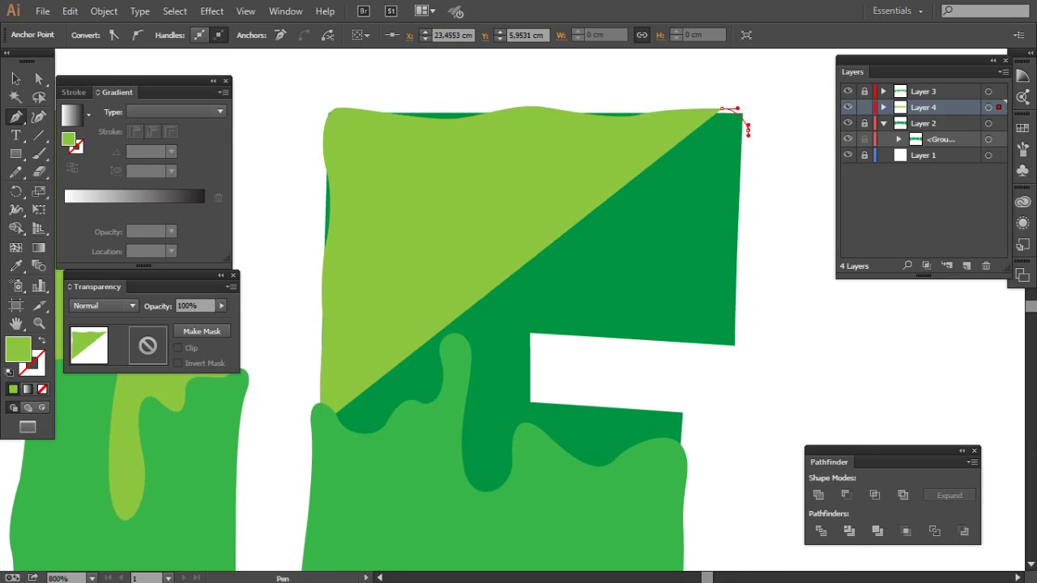
- Carry the E slime down its right edge, along the upper arm and into the notch
left_click_drag(737, 108, 755, 102)
left_click_drag(740, 233, 742, 255)
mouse_move(744, 324)
left_mouse_down()
mouse_move(746, 344)
mouse_move(555, 342)
left_mouse_up()
left_click_drag(536, 338, 528, 332)
left_click(530, 371)
left_click(554, 398)
mouse_move(622, 408)
left_mouse_down()
mouse_move(635, 401)
mouse_move(567, 344)
mouse_move(614, 371)
left_mouse_up()
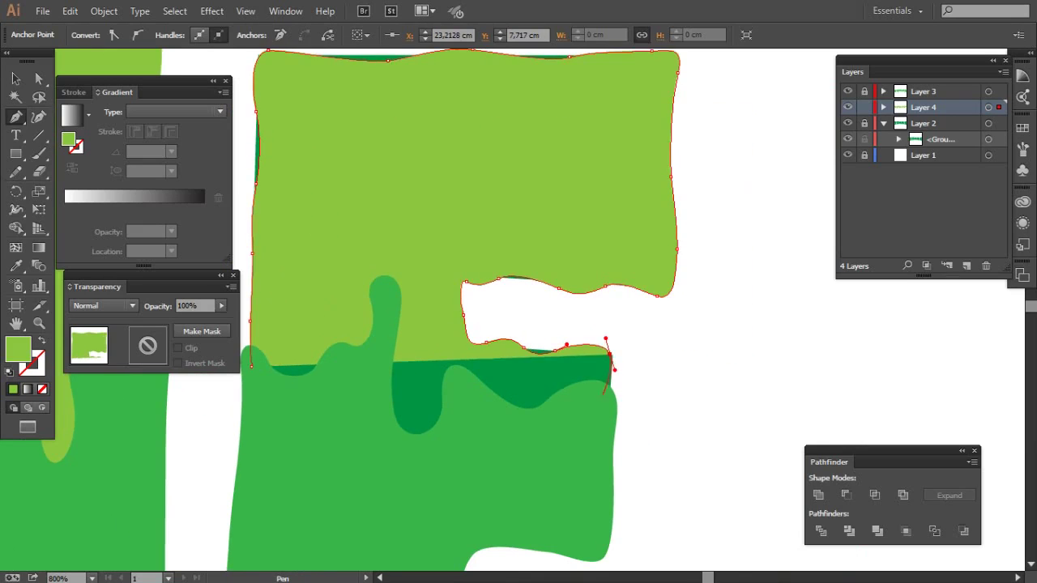
- Deselect and zoom out to the whole artboard, then zoom back into the lettering
key("ctrl+minus")
key("ctrl+minus")
key("ctrl+minus")
key("ctrl+shift+a")
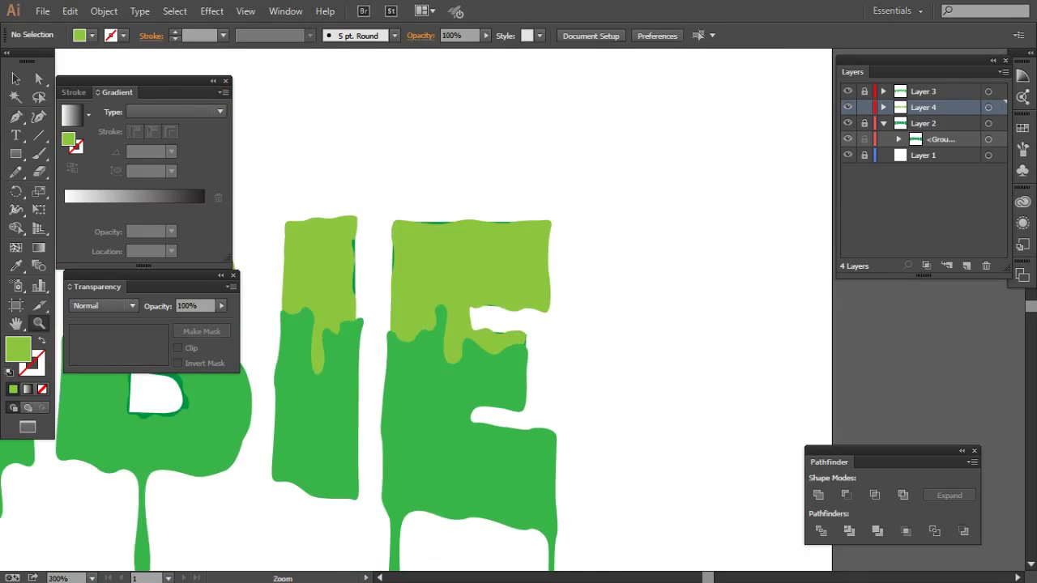
key("ctrl+minus")
key("ctrl+minus")
key("ctrl+minus")
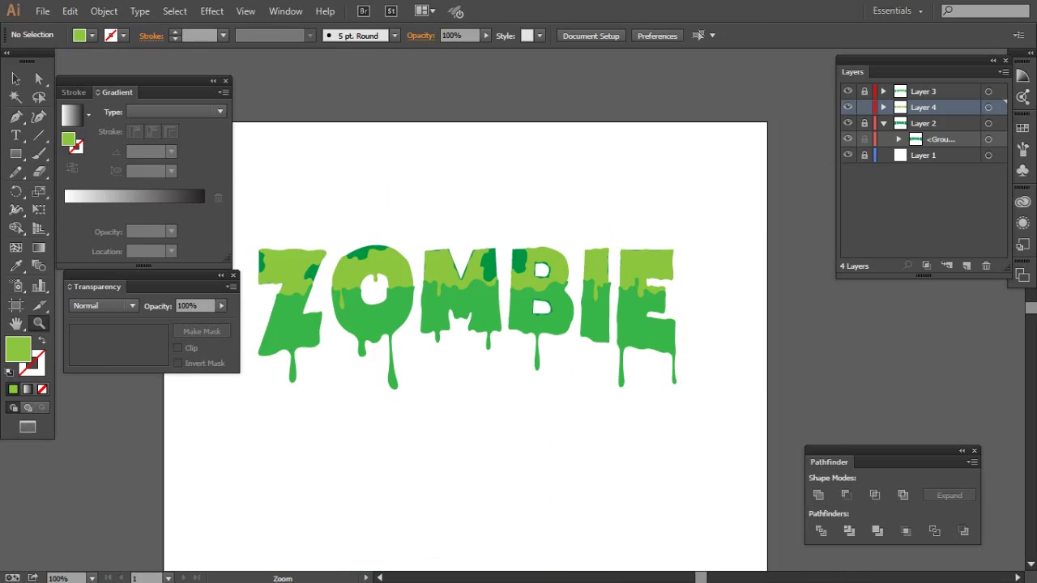
key("ctrl+minus")
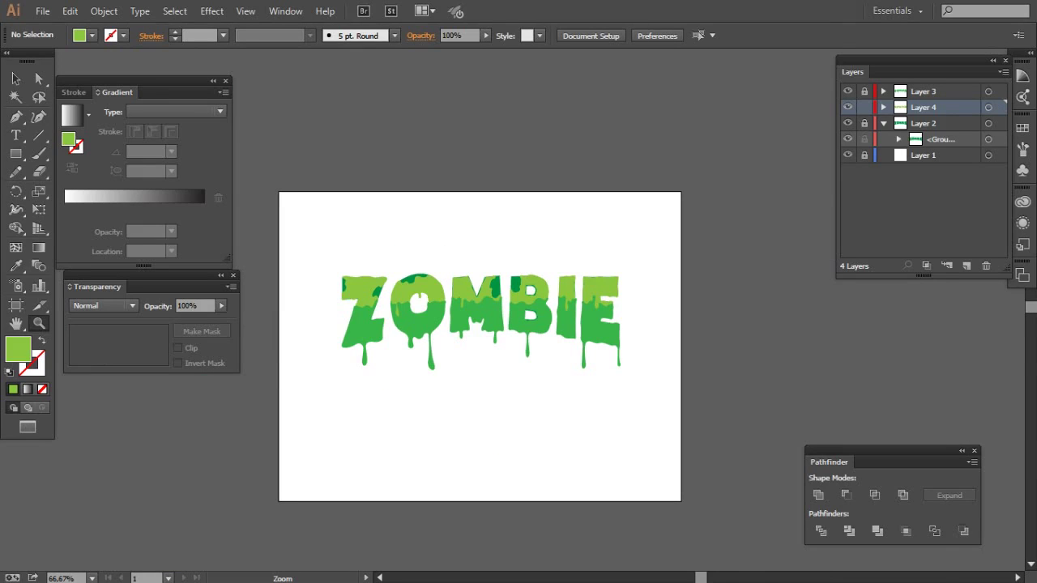
double_click(353, 346)
- Try trimming the Z's two shapes, undo it, then combine the M's halves
key("v")
left_click(372, 324)
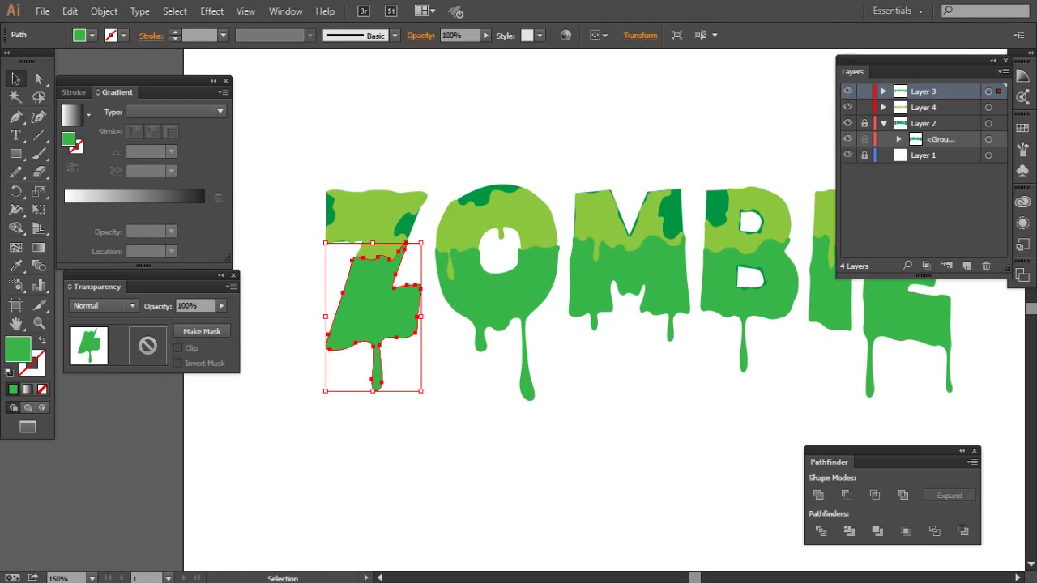
left_click(372, 214, "shift")
left_click(963, 531)
key("ctrl+z")
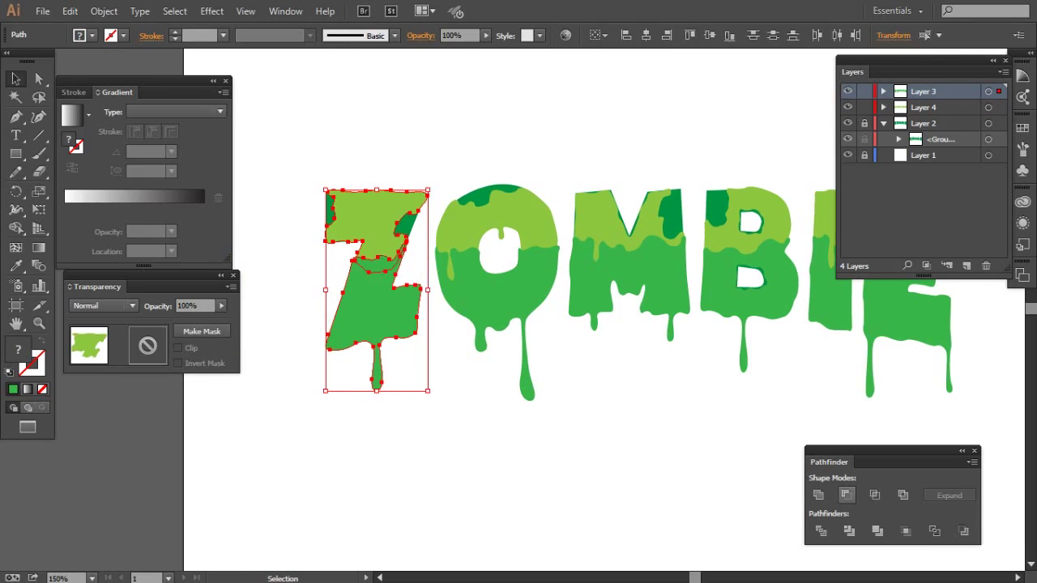
left_click(498, 300)
left_click(498, 215, "shift")
left_click(628, 300)
left_click(616, 212, "shift")
left_click(845, 494)
- Unite the two-tone halves of the B, I and E into single letter shapes
left_click_drag(566, 445, 459, 445)
left_click(640, 300)
left_click(615, 206, "shift")
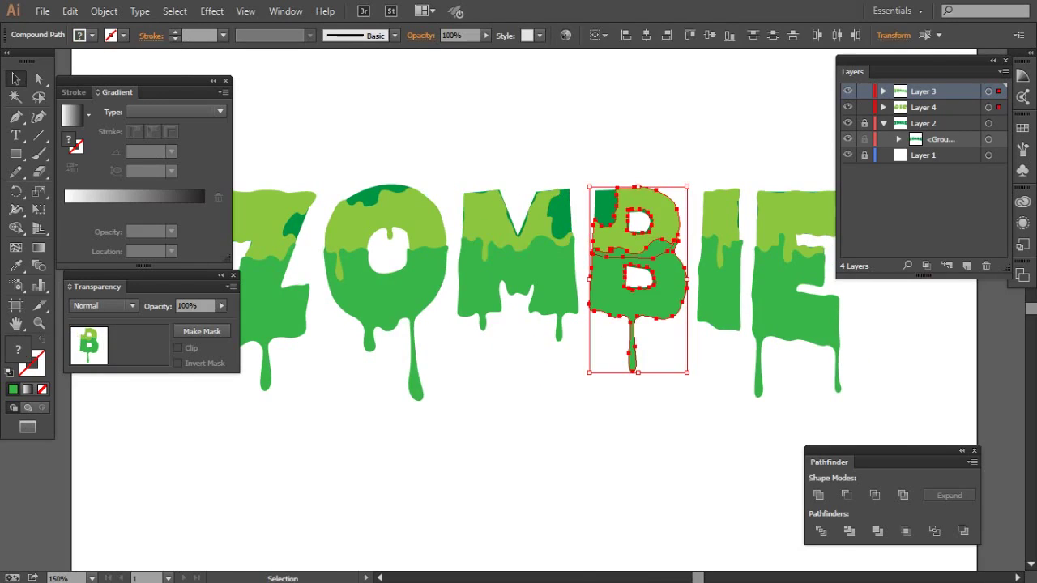
left_click(846, 495)
left_click_drag(566, 445, 470, 453)
left_click(622, 307)
left_click(622, 214, "shift")
left_click(845, 495)
left_click(697, 316)
left_click(699, 243, "shift")
left_click(845, 495)
- Hide Layer 2 at 100% view so the letter holes show white
key("ctrl+shift+a")
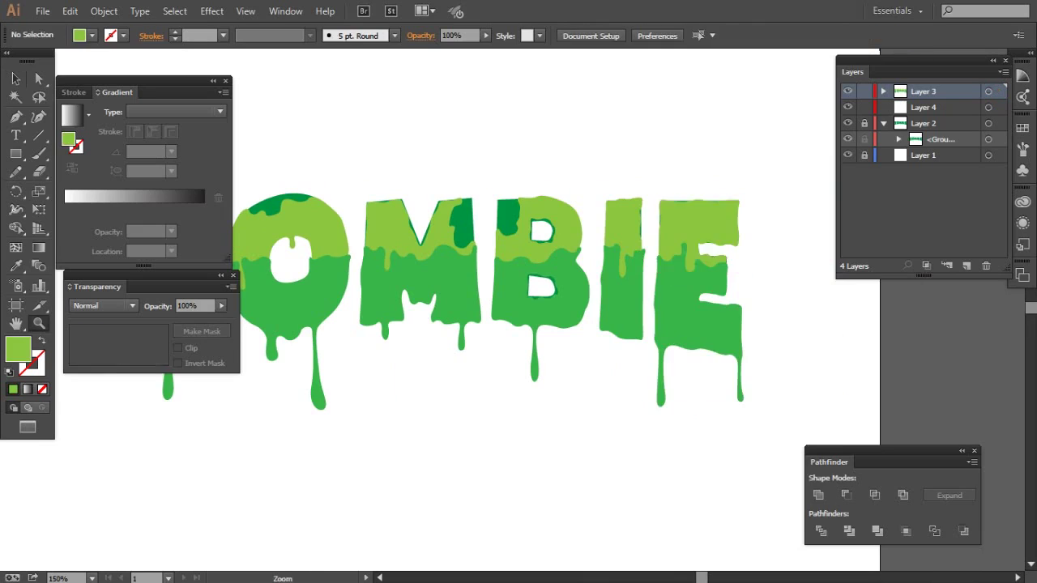
double_click(39, 322)
left_click(847, 123)
left_click(600, 198)
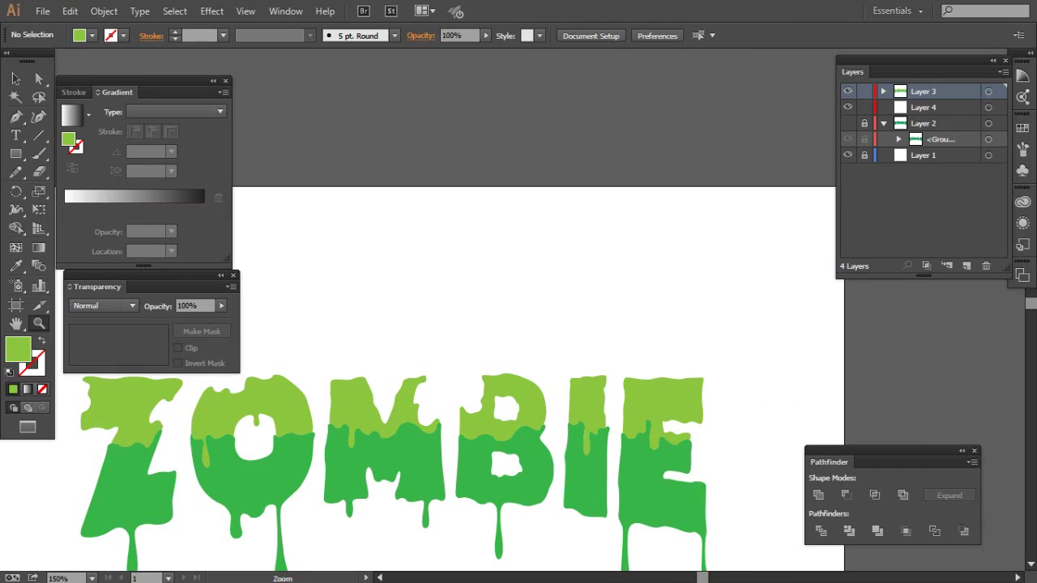
- Zoom in on the Z and sketch a blob outline, then discard it
left_click_drag(324, 405, 475, 267)
left_click(361, 343)
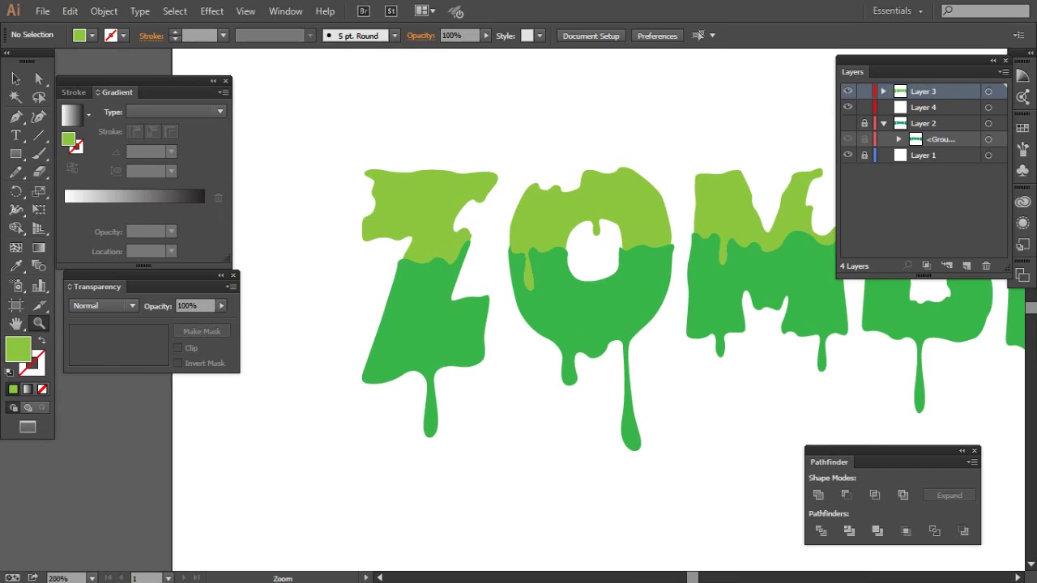
left_click(438, 316)
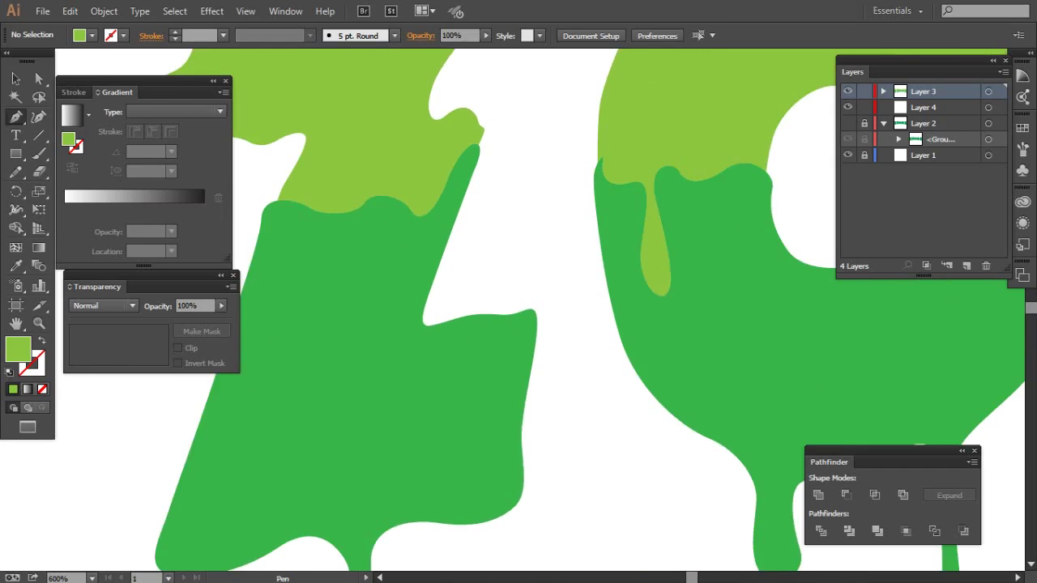
key("p")
left_click(368, 282)
left_click(373, 308)
left_click(332, 257)
left_click(336, 346)
left_click(371, 348)
key("Delete")
key("Delete")
- Draw a bulb-shaped light-green spot on the Z's lower half
key("ctrl+plus")
left_click(457, 342)
left_click(447, 315)
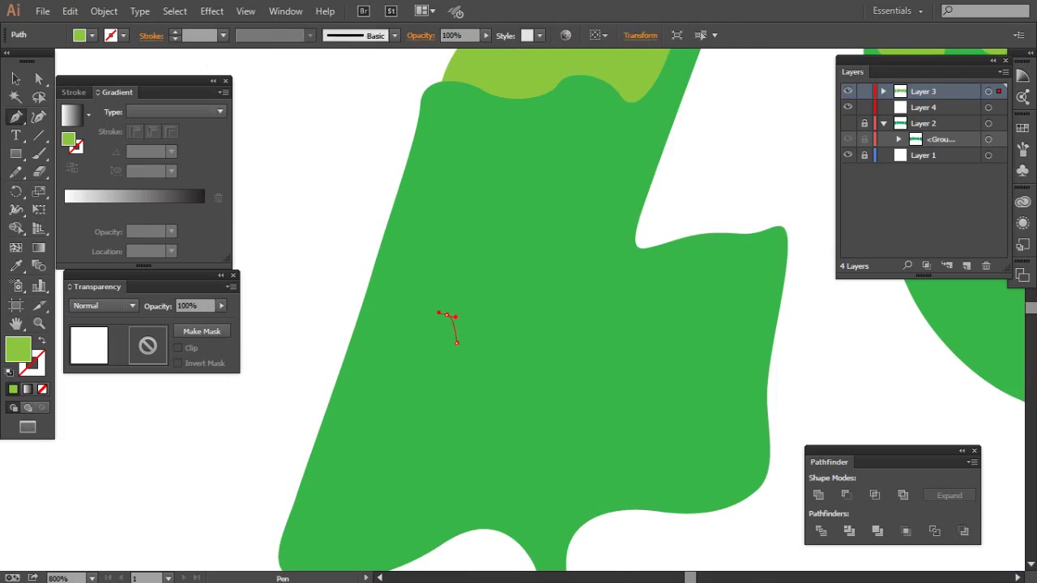
left_click_drag(459, 266, 486, 261)
mouse_move(496, 309)
left_mouse_down()
mouse_move(491, 328)
mouse_move(522, 385)
mouse_move(526, 433)
left_mouse_up()
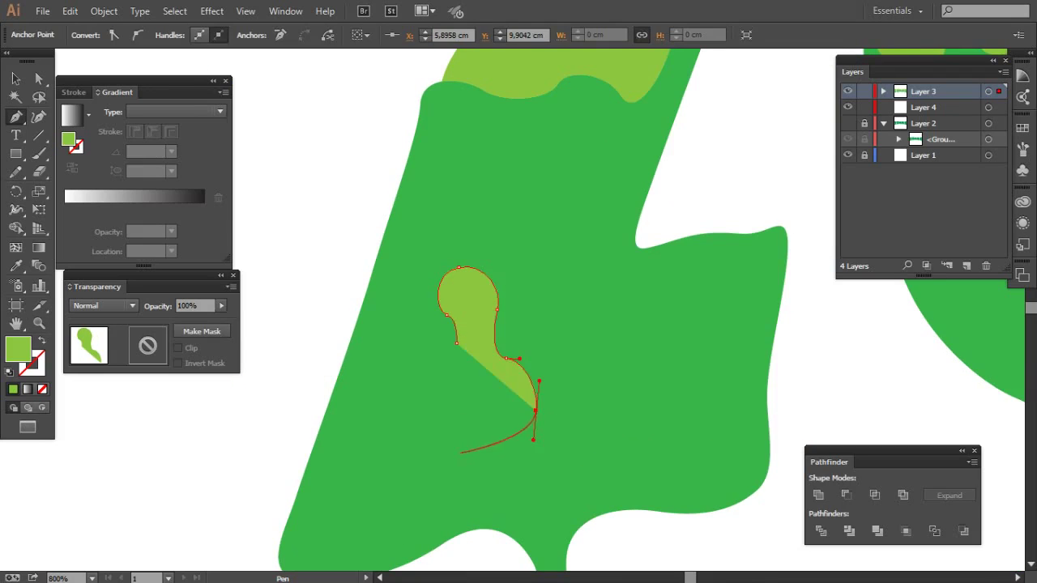
left_click_drag(446, 449, 422, 428)
left_click(456, 344)
- Add two light-green circles to the Z
left_click_drag(456, 343, 266, 344)
key("l")
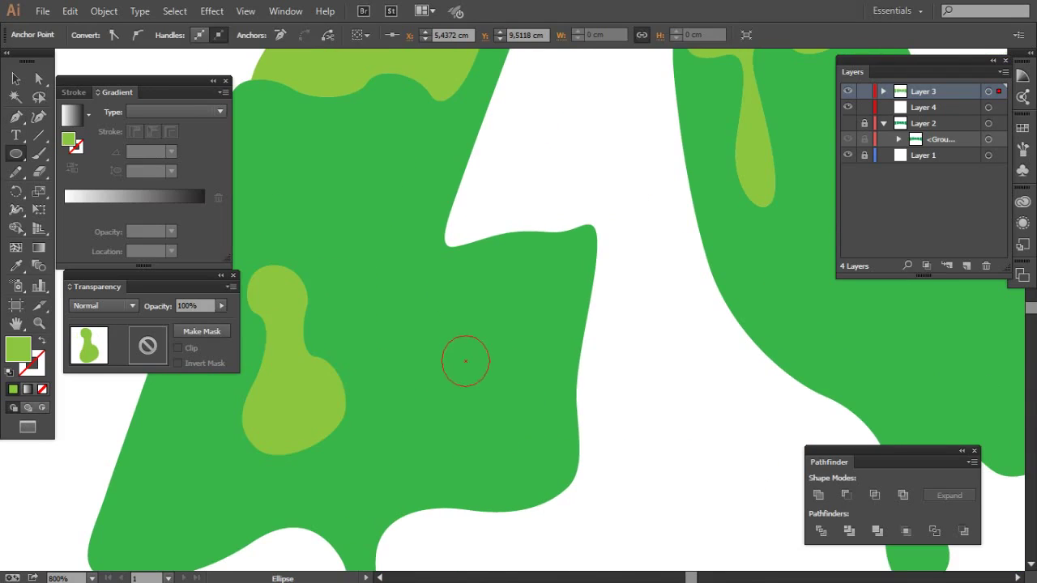
left_click_drag(439, 335, 509, 398)
left_click_drag(470, 367, 530, 427)
left_click_drag(530, 427, 444, 426)
- Draw a pear-shaped light-green spot on the O
left_click_drag(518, 324, 453, 324)
left_click_drag(518, 324, 281, 339)
key("p")
left_click(467, 245)
left_click(482, 230)
left_click(502, 284)
left_click(516, 298)
left_click_drag(520, 345, 535, 319)
left_click_drag(454, 330, 462, 302)
left_click(467, 246)
left_click_drag(467, 245, 293, 253)
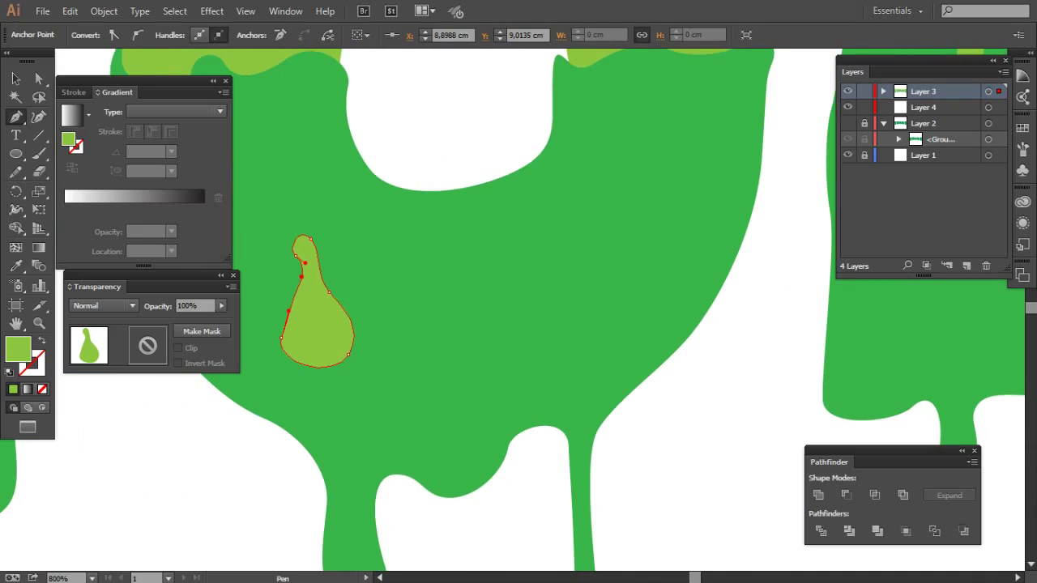
- Scatter overlapping round light-green spots across the O and M
left_click_drag(593, 232, 645, 284)
left_click_drag(605, 202, 650, 246)
left_click_drag(519, 243, 473, 332)
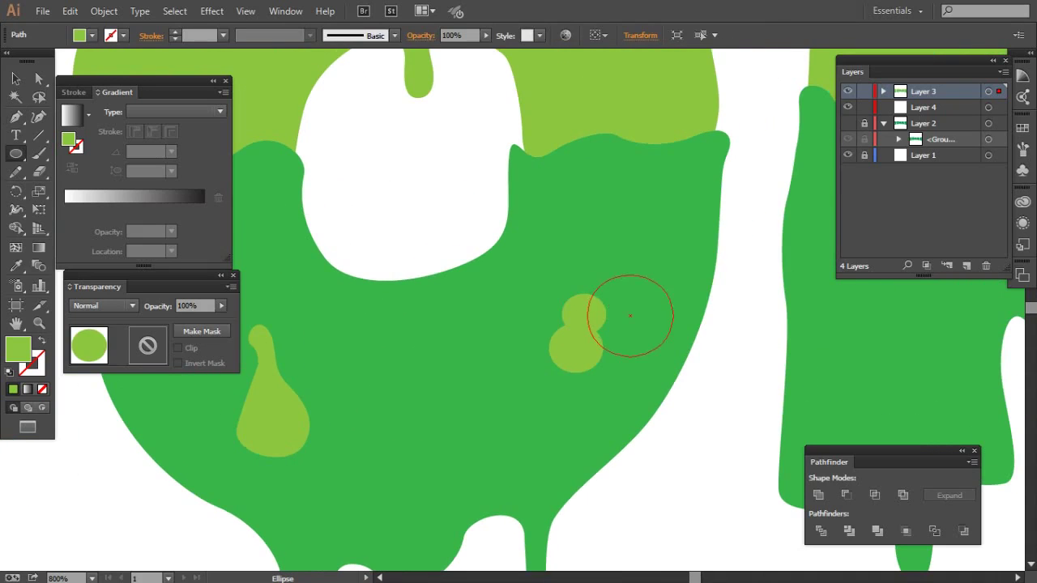
left_click_drag(599, 261, 688, 350)
left_click_drag(648, 324, 474, 324)
left_click_drag(567, 323, 393, 324)
left_click_drag(480, 318, 558, 395)
left_click_drag(537, 323, 586, 373)
mouse_move(513, 294)
left_mouse_down()
mouse_move(563, 345)
mouse_move(536, 282)
left_mouse_up()
mouse_move(509, 294)
left_mouse_down()
mouse_move(548, 332)
mouse_move(340, 377)
left_mouse_up()
mouse_move(545, 254)
left_mouse_down()
mouse_move(587, 297)
mouse_move(414, 301)
left_mouse_up()
- Draw a bottle-shaped spot on the M plus a small round spot
key("p")
key("ctrl+shift+a")
left_click_drag(615, 292, 652, 368)
left_click(610, 351)
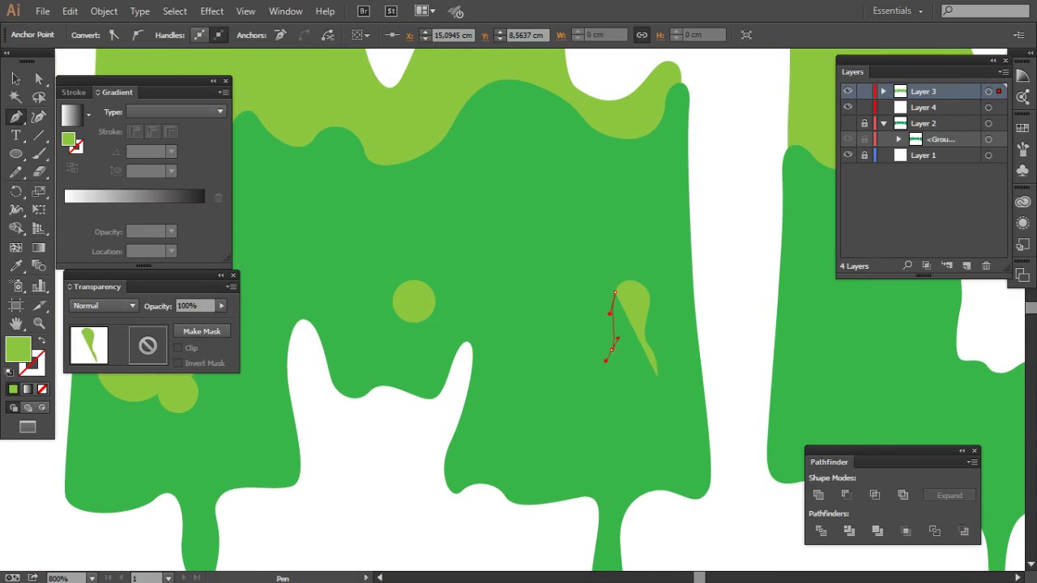
left_click_drag(589, 417, 592, 441)
left_click_drag(659, 442, 676, 425)
left_click(656, 376)
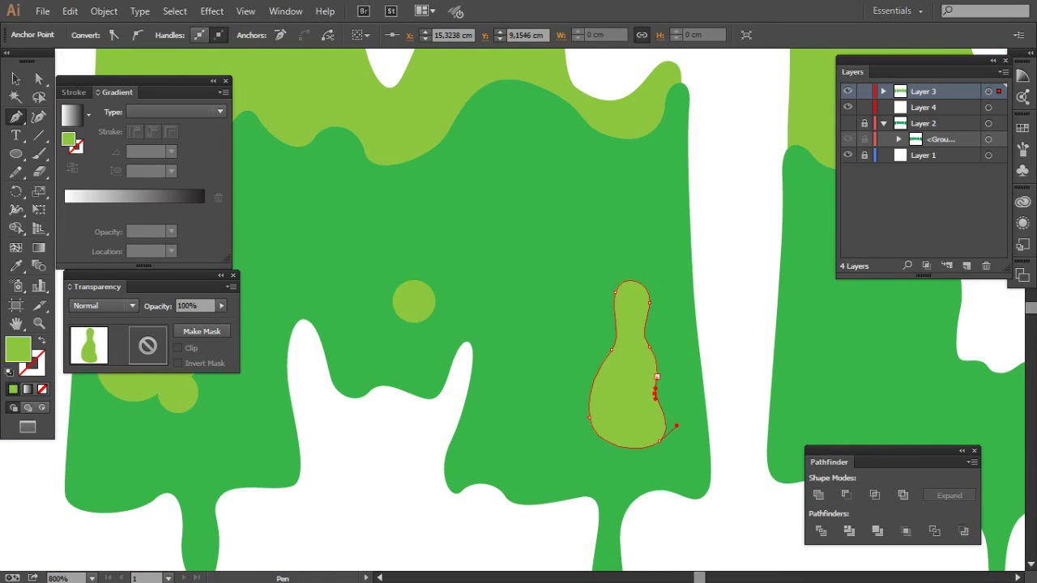
left_click_drag(656, 377, 379, 378)
left_click_drag(537, 270, 570, 301)
- Add a round spot and a leaf-shaped spot to the B
mouse_move(613, 426)
left_mouse_down()
mouse_move(617, 418)
mouse_move(290, 383)
left_mouse_up()
left_click_drag(535, 382, 589, 435)
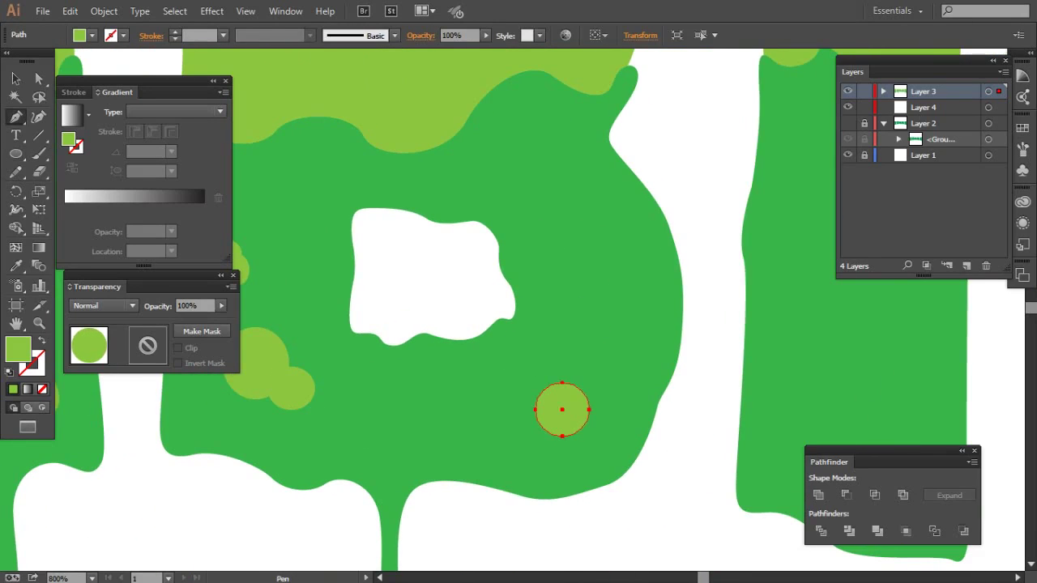
left_click(554, 222)
left_click_drag(567, 255, 562, 268)
left_click_drag(643, 285, 642, 312)
left_click_drag(596, 224, 609, 224)
left_click_drag(567, 193, 323, 217)
left_click(554, 222)
- Draw overlapping round light-green spots on the I and the E
left_click_drag(405, 243, 340, 240)
key("l")
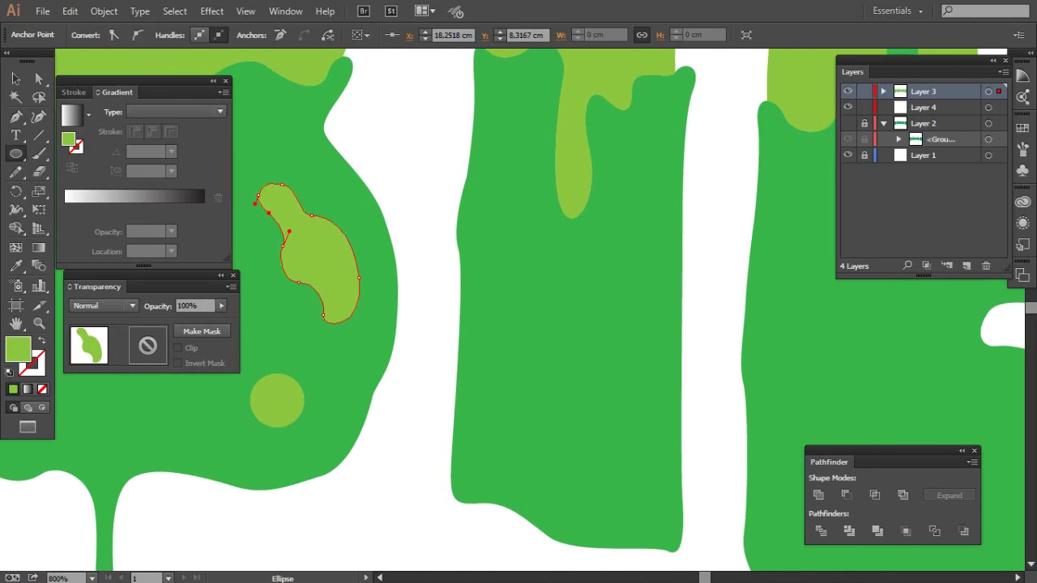
left_click_drag(506, 348, 559, 405)
mouse_move(542, 362)
left_mouse_down()
mouse_move(582, 395)
mouse_move(631, 381)
left_mouse_up()
left_click_drag(567, 364, 381, 284)
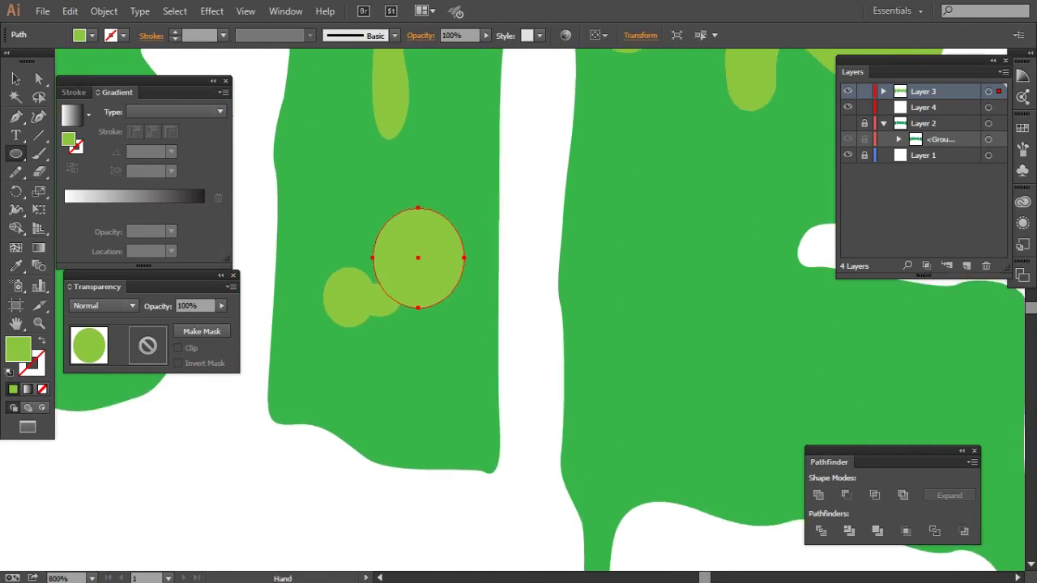
left_click_drag(567, 324, 405, 324)
left_click_drag(447, 181, 503, 236)
left_click_drag(567, 324, 498, 263)
left_click_drag(407, 156, 452, 201)
left_click_drag(373, 319, 442, 380)
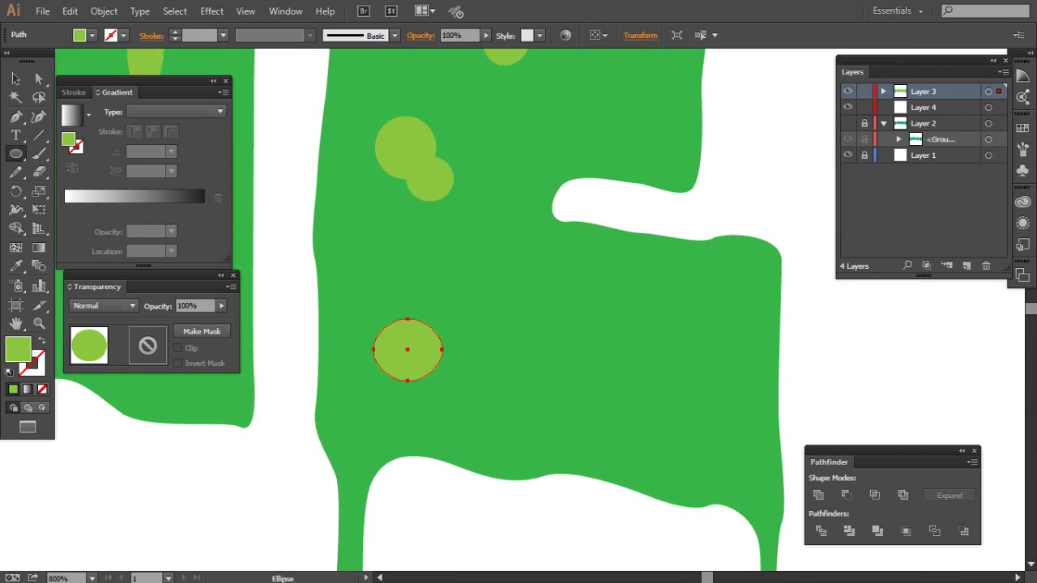
- Draw a blob-shaped spot on the E, then zoom out to review
left_click(712, 354)
left_click(714, 322)
left_click(673, 320)
left_click(615, 318)
left_click(549, 349)
mouse_move(591, 363)
left_mouse_down()
mouse_move(610, 354)
mouse_move(641, 417)
left_mouse_up()
left_click(712, 354)
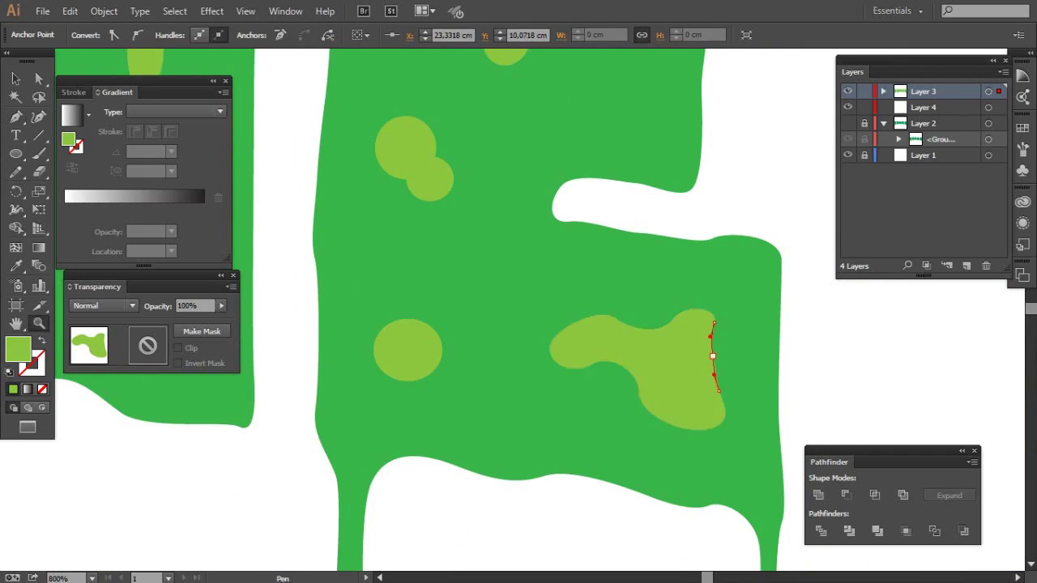
key("v")
key("ctrl+minus")
scroll(519, 291, "down", 2)
scroll(519, 291, "down", 1)
scroll(567, 243, "up", 3)
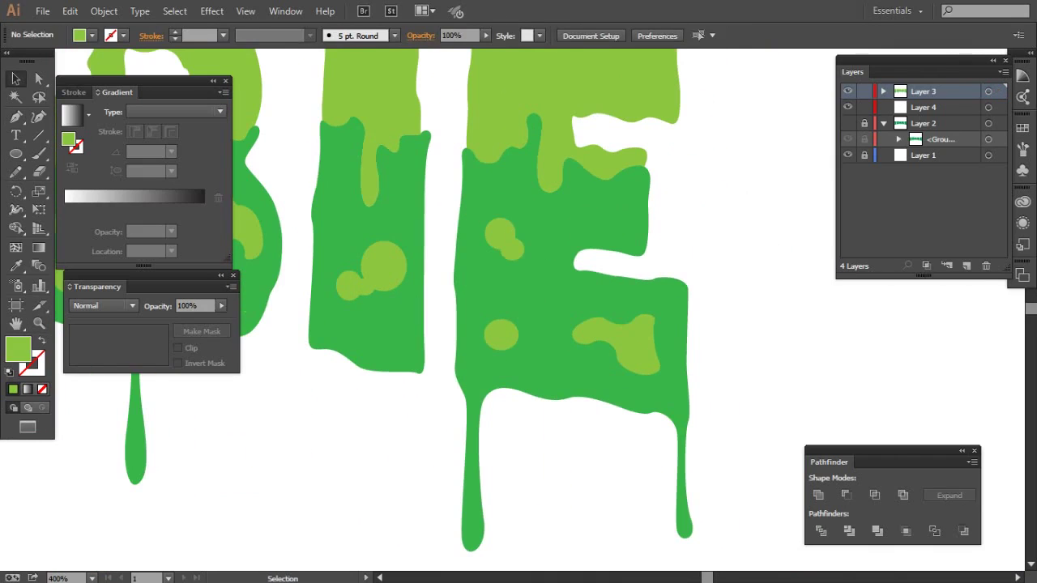
- Group the E's light-green spots, then select the I's circles
left_click(502, 237)
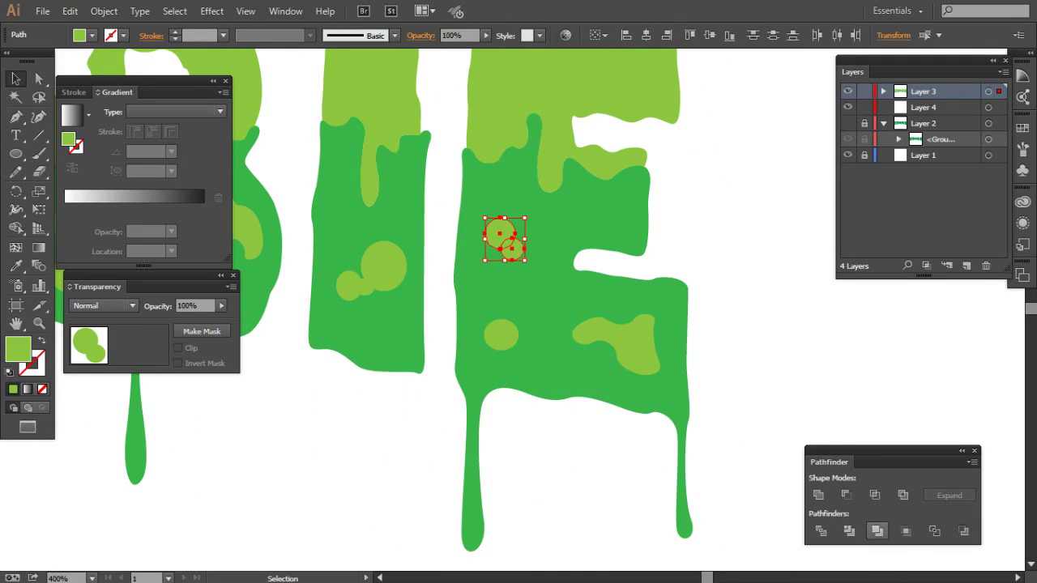
left_click(500, 333, "shift")
key("ctrl+g")
left_click(501, 334, "shift")
left_click(363, 285, "shift")
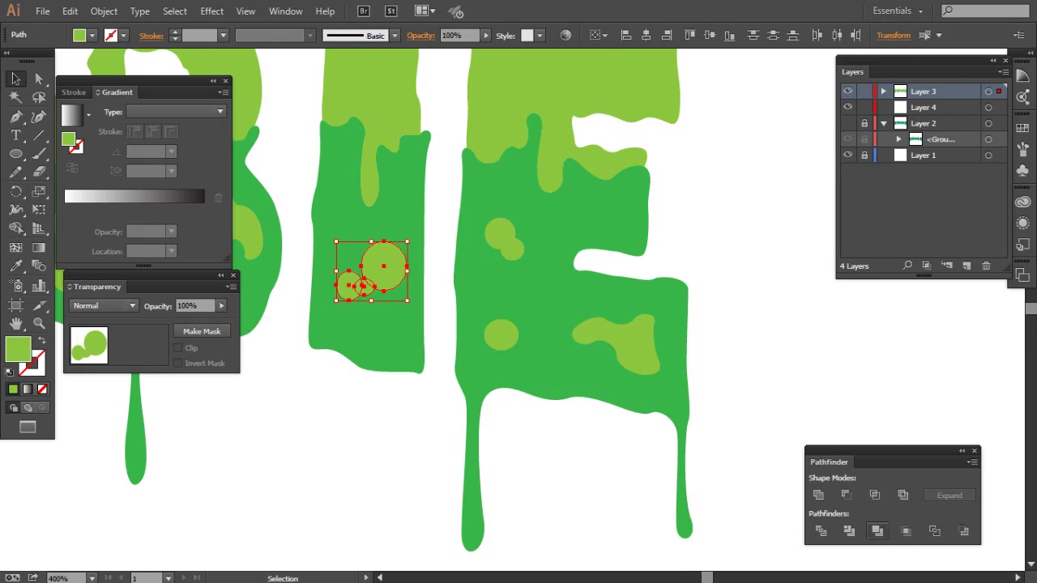
- Select the spots on the B, then the M's spots including the bottle spot
scroll(518, 292, "down", 1)
left_click(442, 263)
left_click(429, 343, "shift")
scroll(438, 292, "up", 1)
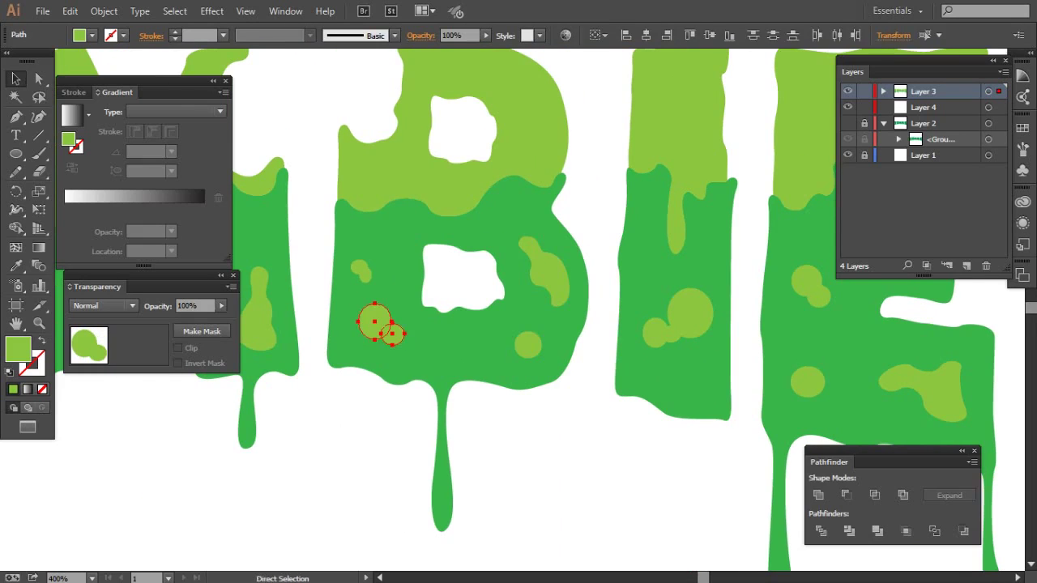
left_click_drag(392, 333, 364, 275)
scroll(364, 275, "left", 2)
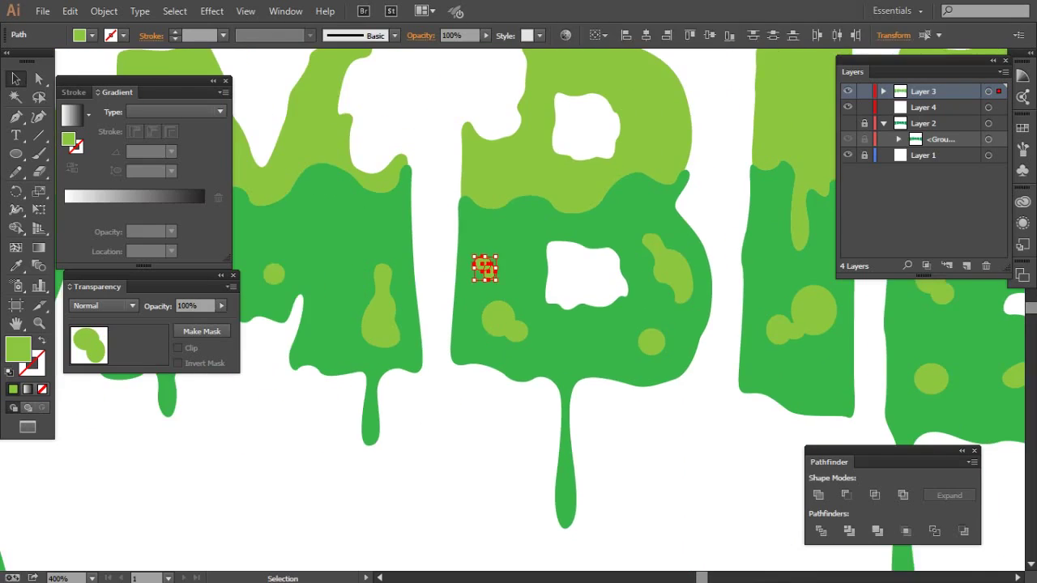
scroll(365, 275, "left", 2)
left_click(523, 324)
left_click(414, 285, "shift")
left_click(296, 311, "shift")
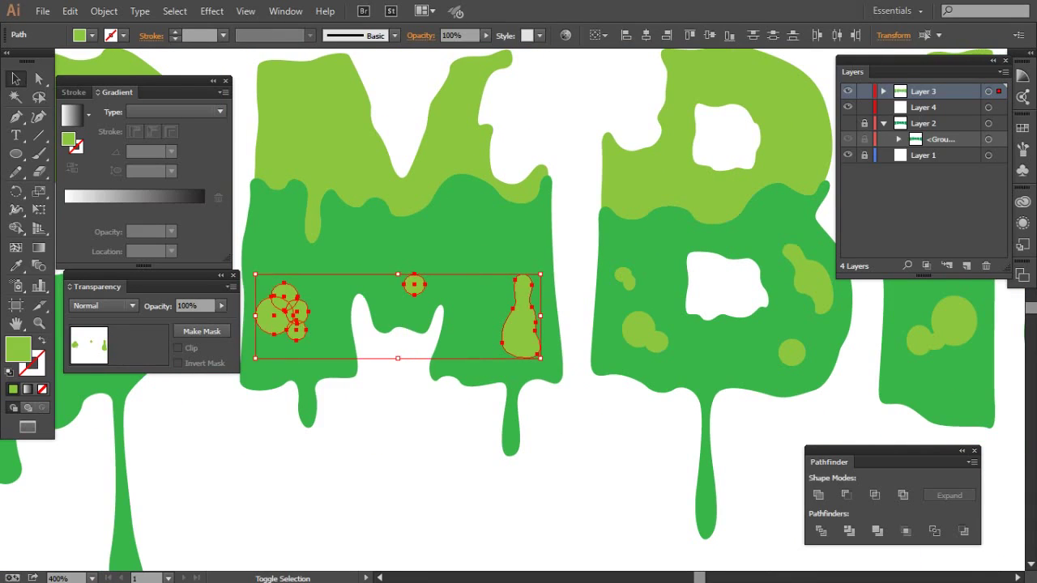
- Gather the M's circles and bottle spot, then the Z's spots, and zoom out
scroll(324, 316, "left", 3)
left_click(387, 312)
left_click(415, 296, "shift")
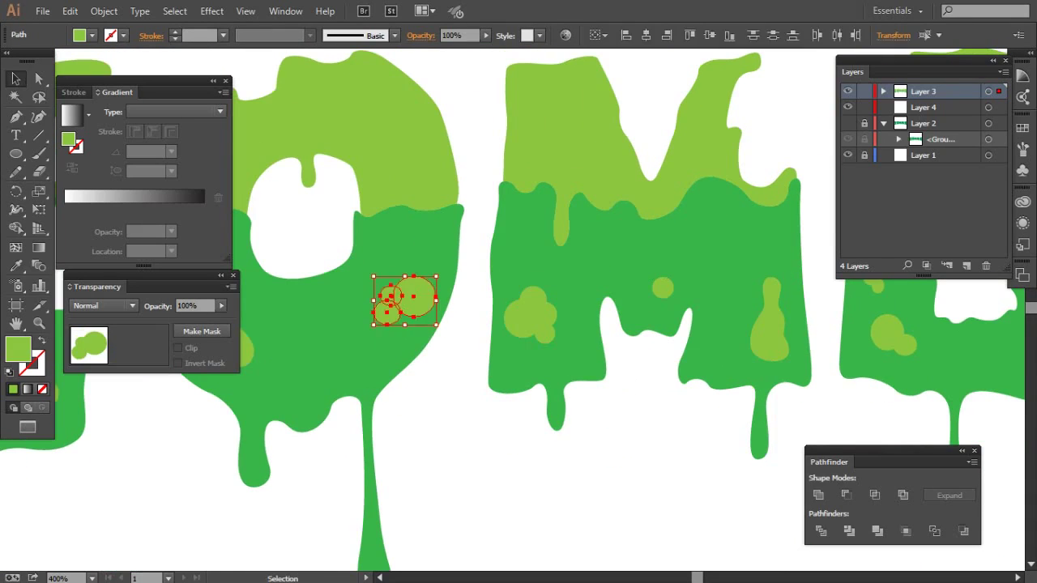
scroll(414, 295, "left", 3)
left_click(474, 338, "shift")
scroll(475, 339, "left", 2)
left_click(456, 372)
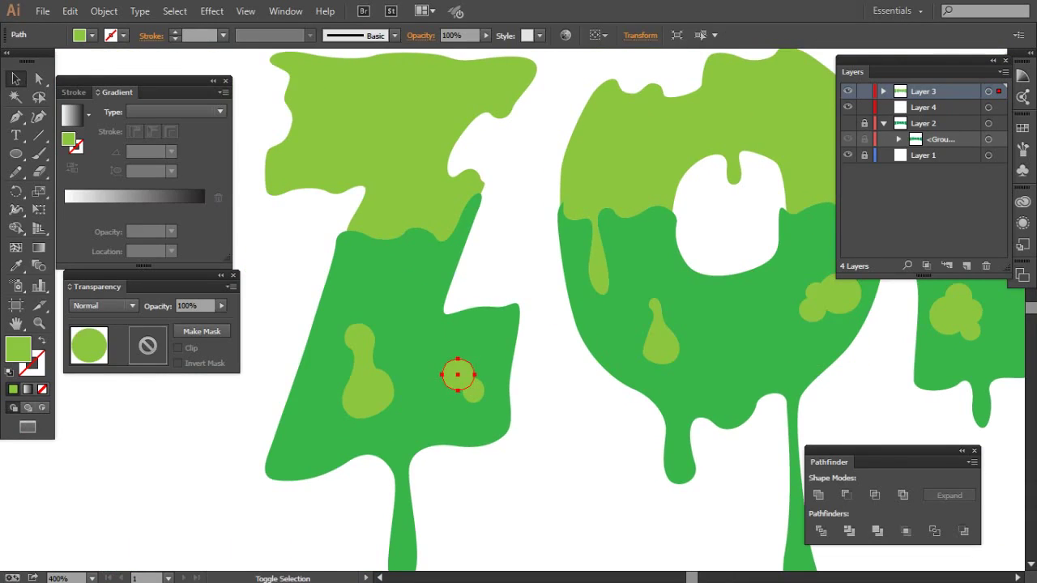
left_click(364, 381, "shift")
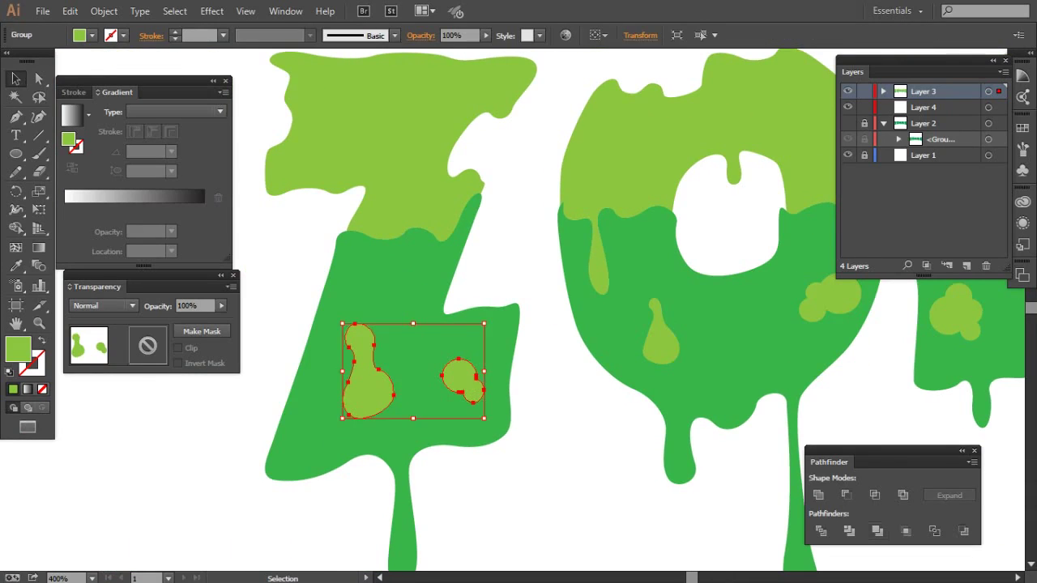
key("ctrl+minus")
key("ctrl+minus")
key("ctrl+minus")
key("ctrl+shift+a")
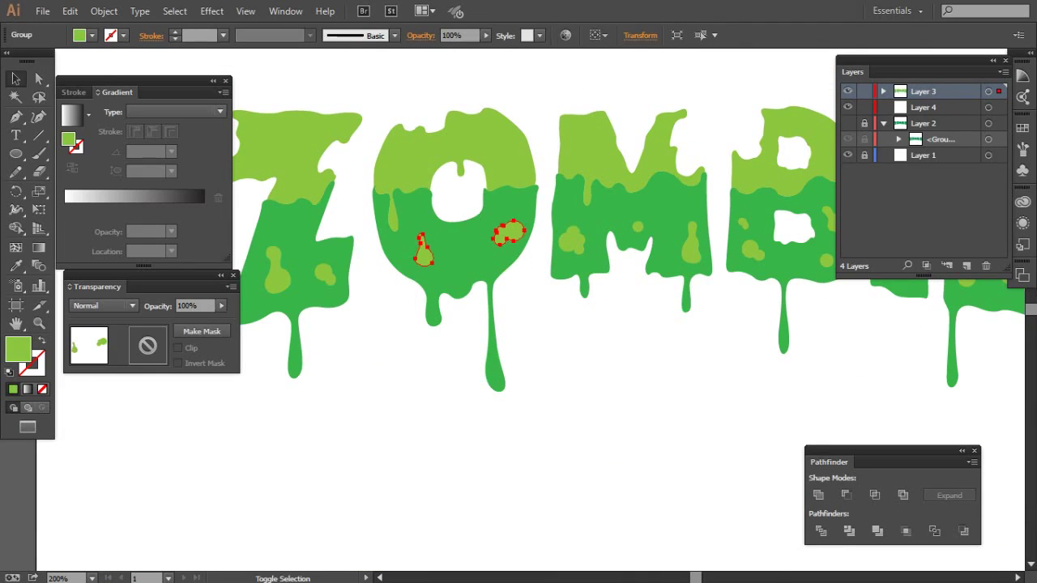
- Cut the spots in the O and M out of their dark bodies as holes
left_click(486, 259, "shift")
left_click(903, 494)
key("ctrl+z")
key("i")
key("ctrl+8")
key("v")
left_click(632, 243, "shift")
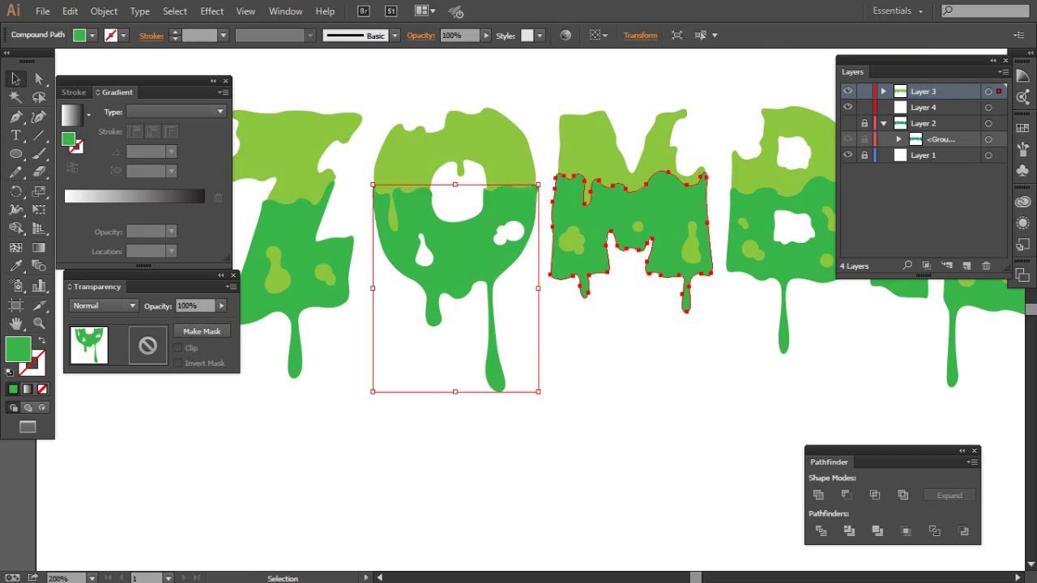
left_click(453, 259, "shift")
key("ctrl+8")
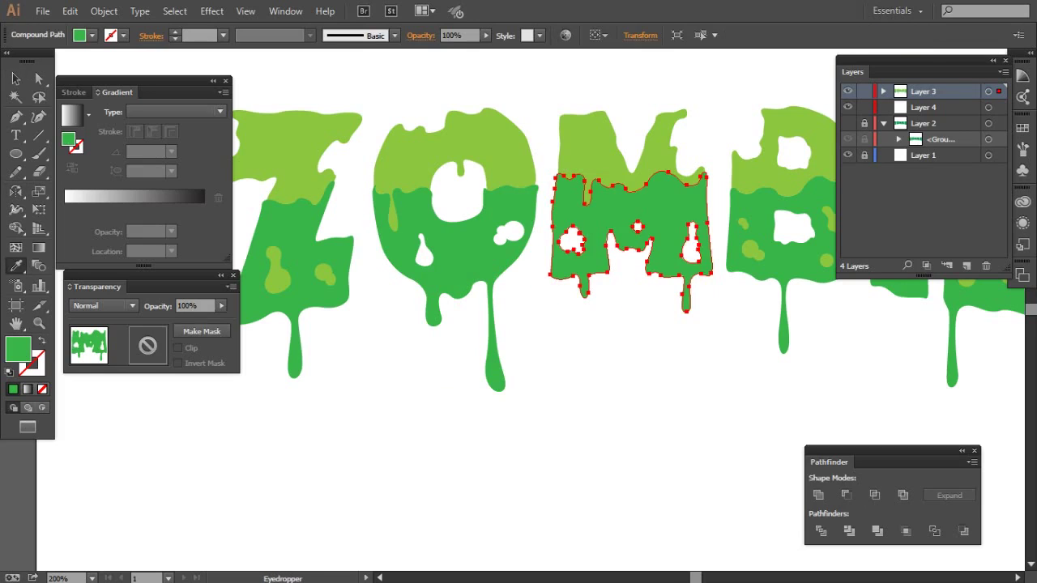
- Recolour the B's spots to the body green and cut them out as holes
left_click_drag(567, 243, 445, 280)
left_click(632, 285, "shift")
left_click(622, 259, "shift")
left_click(711, 257, "shift")
left_click(640, 243, "shift")
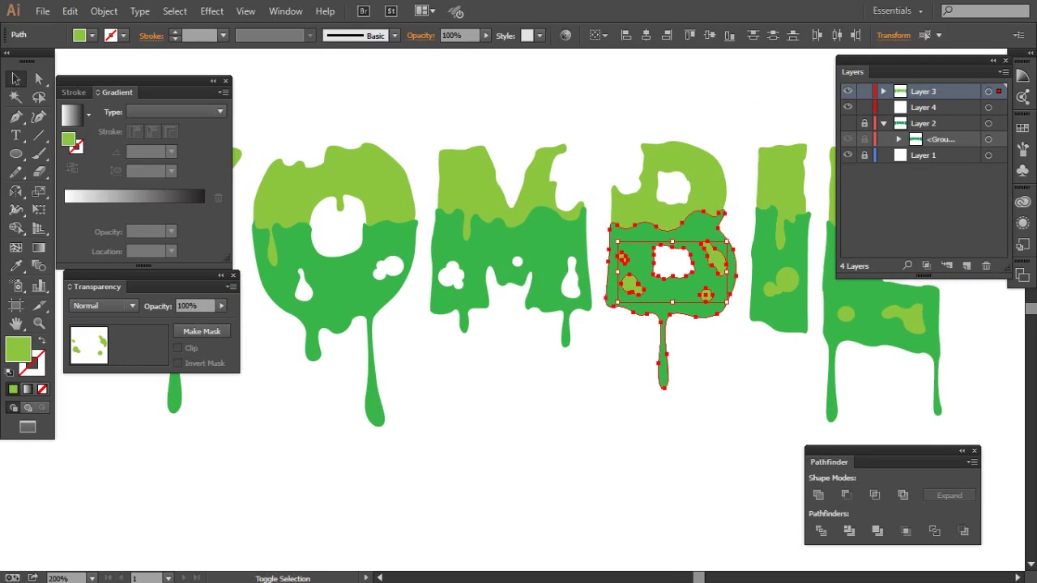
key("p")
left_click(712, 259)
key("ctrl+8")
left_click_drag(729, 324, 660, 279)
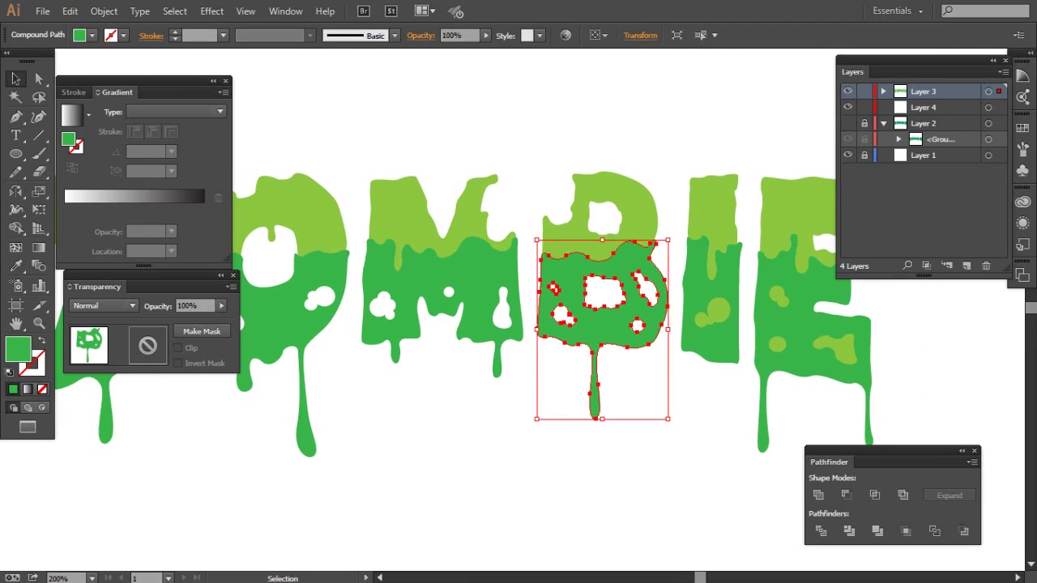
- Recolour the I and E spots to the body green and punch them through as holes
left_click(711, 324)
key("p")
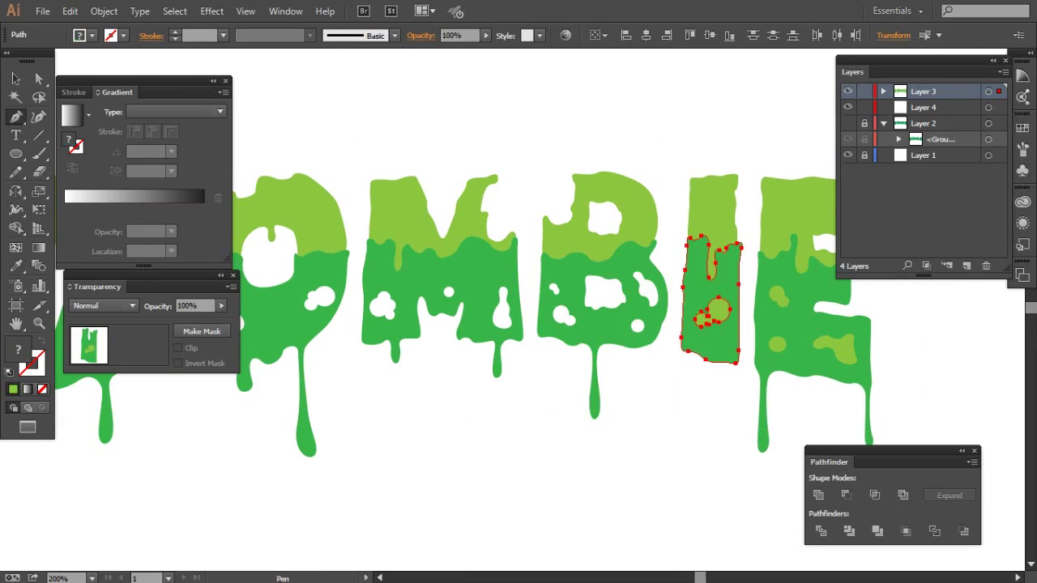
key("i")
left_click(727, 347)
key("ctrl+8")
key("v")
left_click(802, 324)
left_click(843, 349, "shift")
key("i")
left_click(826, 324)
- Recolour the Z's spots to the body green, cut them out as holes, and deselect
left_click_drag(810, 324, 984, 324)
left_click_drag(486, 324, 632, 332)
key("v")
left_click(415, 340)
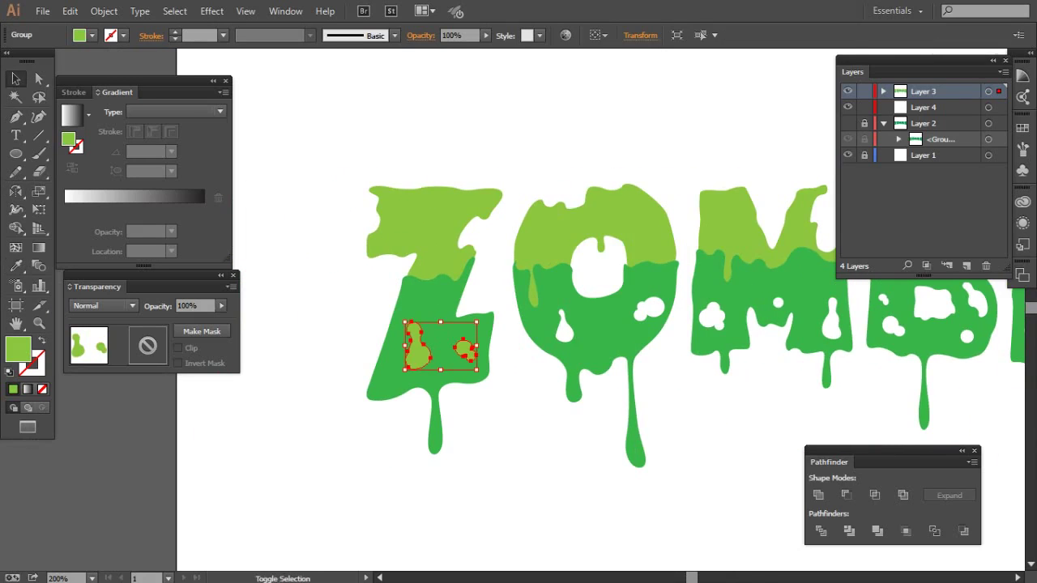
left_click(380, 380, "shift")
key("i")
left_click(595, 340)
key("ctrl+8")
key("ctrl+shift+a")
key("ctrl+1")
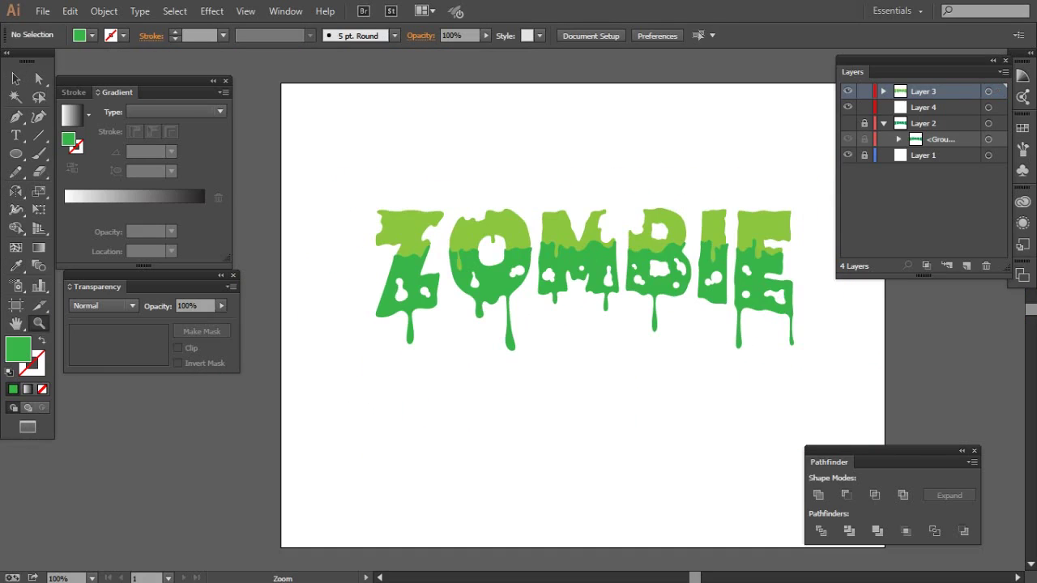
- Fill the lower slime of all six ZOMBIE letters with a darker green swatch
left_click(559, 240)
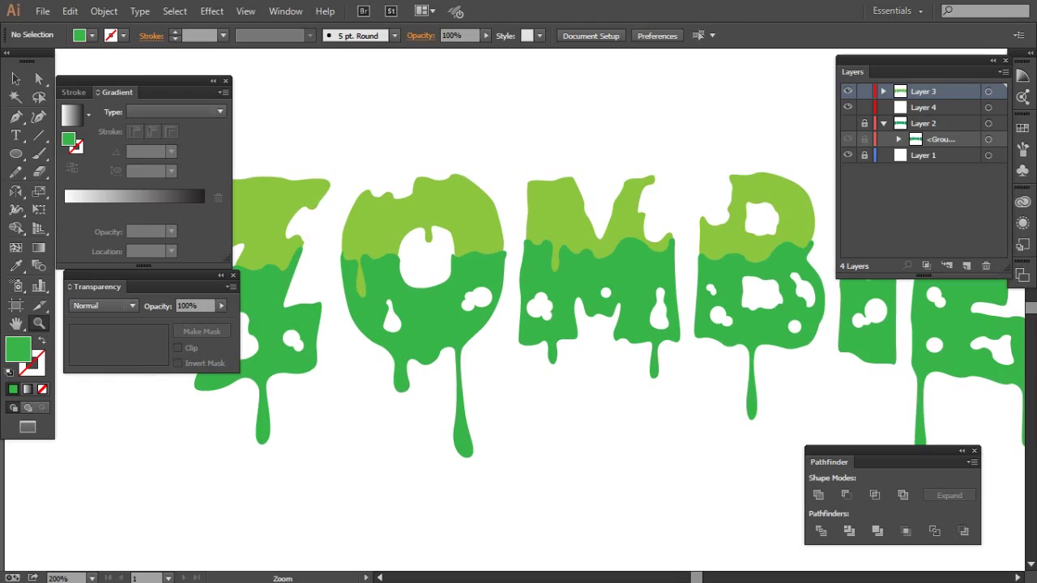
key("ctrl+minus")
key("v")
left_click(441, 332)
left_click(356, 356, "shift")
left_click(567, 320, "shift")
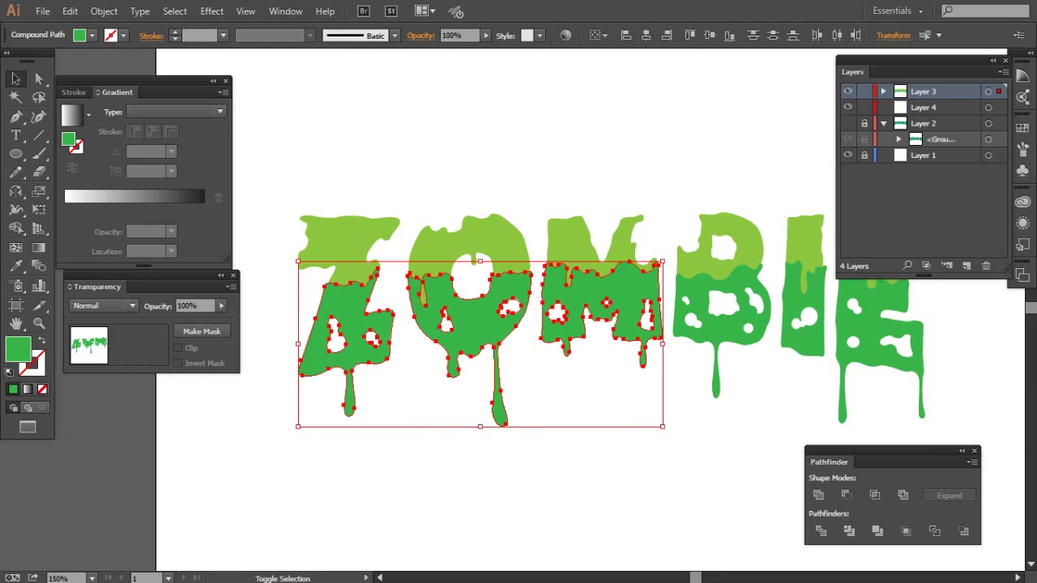
left_click(697, 340, "shift")
left_click(802, 323, "shift")
left_click(92, 35)
left_click(64, 69)
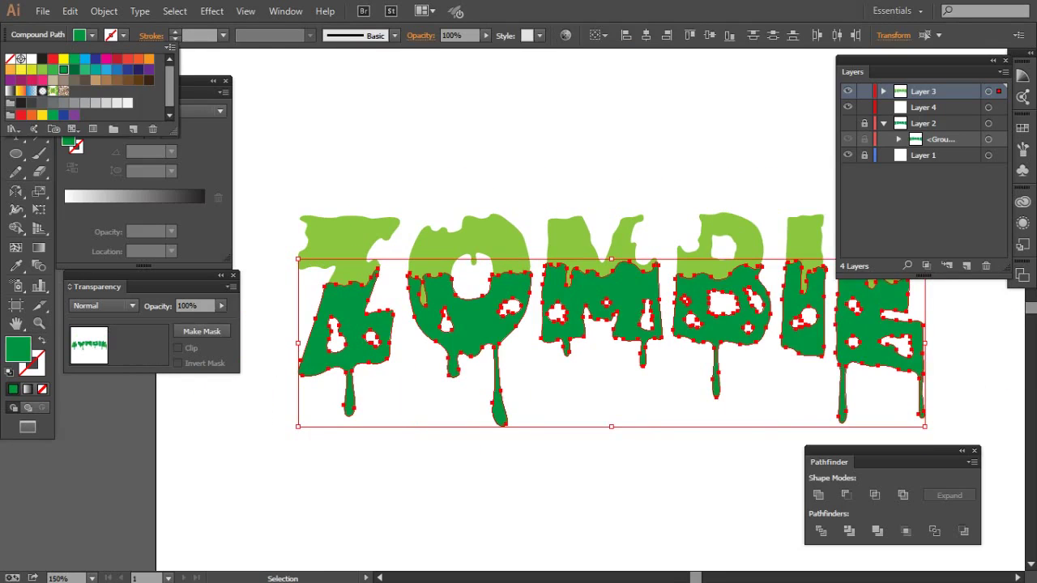
left_click(566, 485)
- Group the six lower slime shapes and bring up the Offset Path settings
left_click(599, 316)
left_click(429, 324, "shift")
left_click(348, 381, "shift")
left_click(704, 324, "shift")
left_click(802, 324, "shift")
left_click(874, 340, "shift")
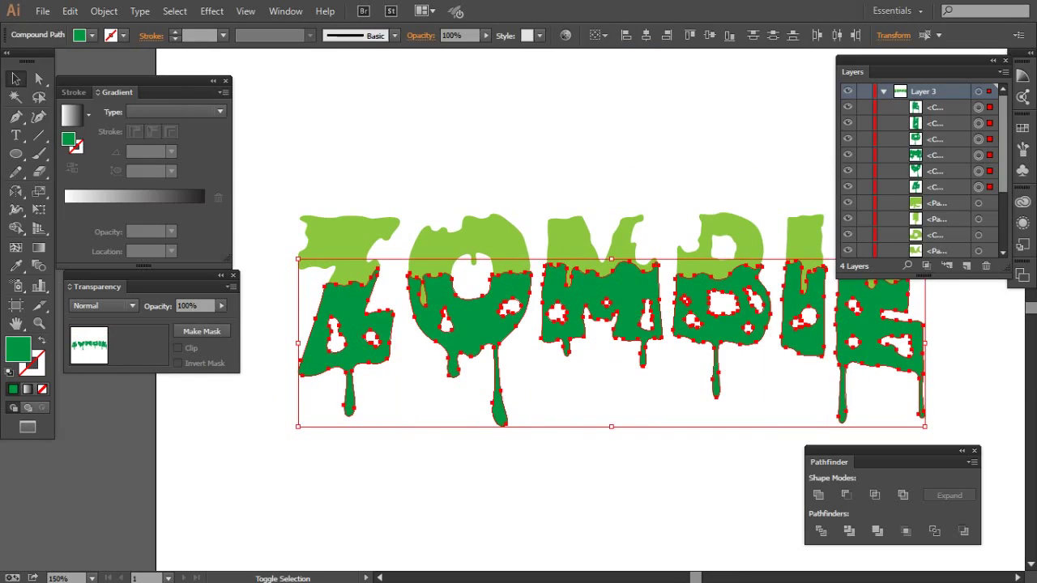
key("ctrl+g")
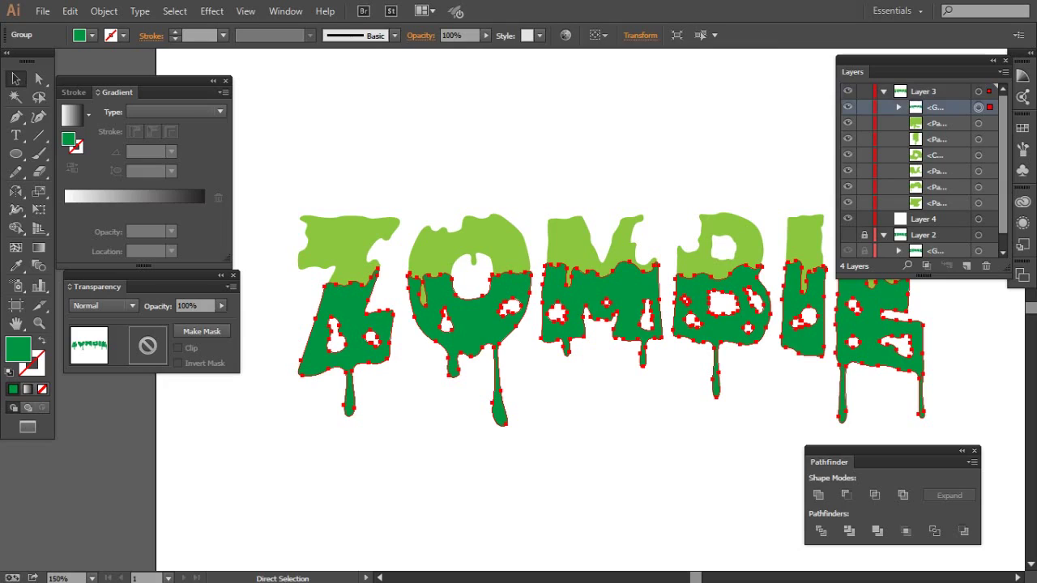
left_click(104, 12)
left_click(381, 371)
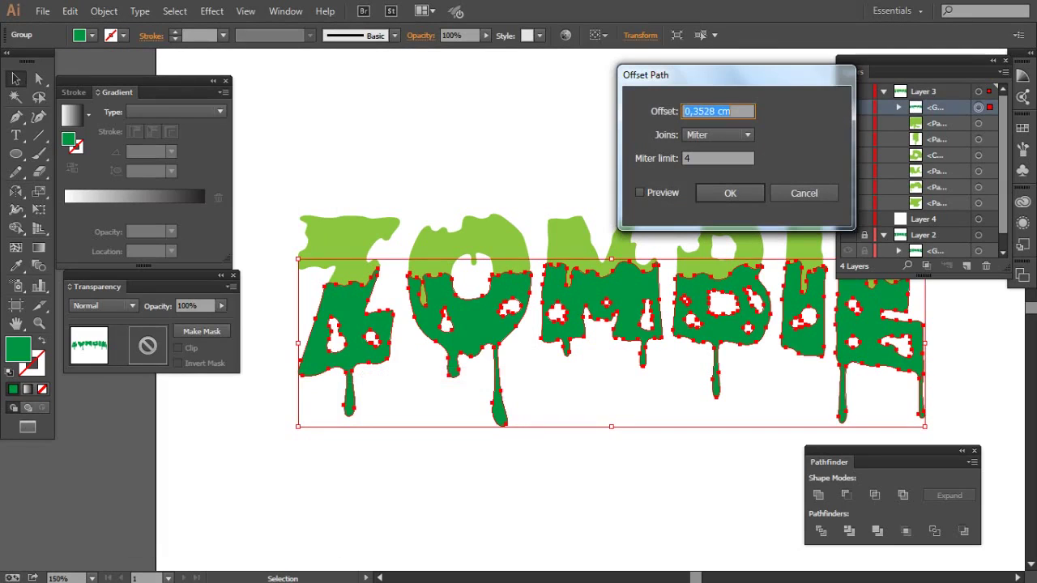
- Apply an inward offset of about -0,058 cm and fill the offset slime lighter green
left_click(640, 192)
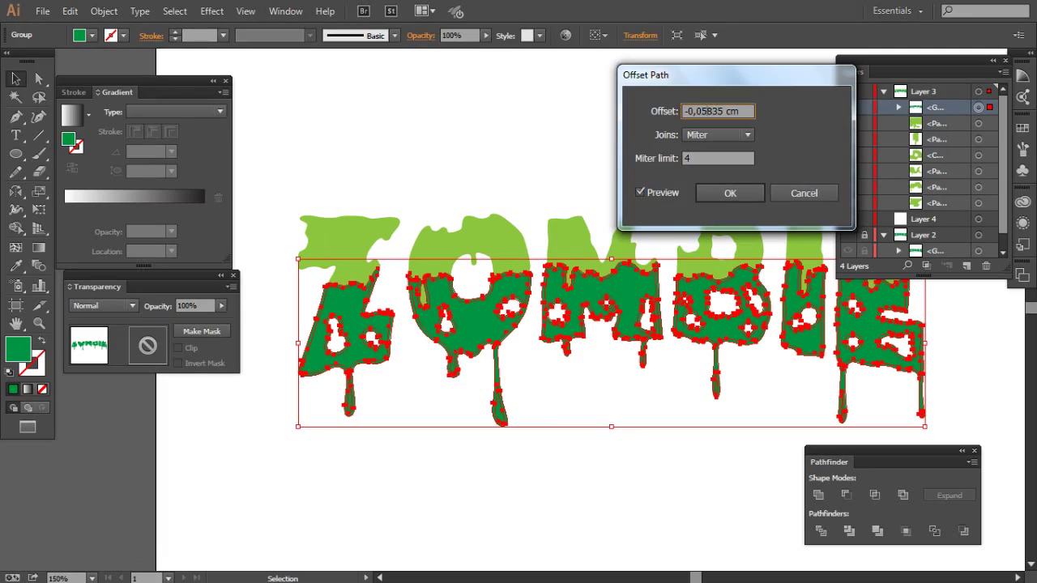
key("Tab")
left_click(730, 193)
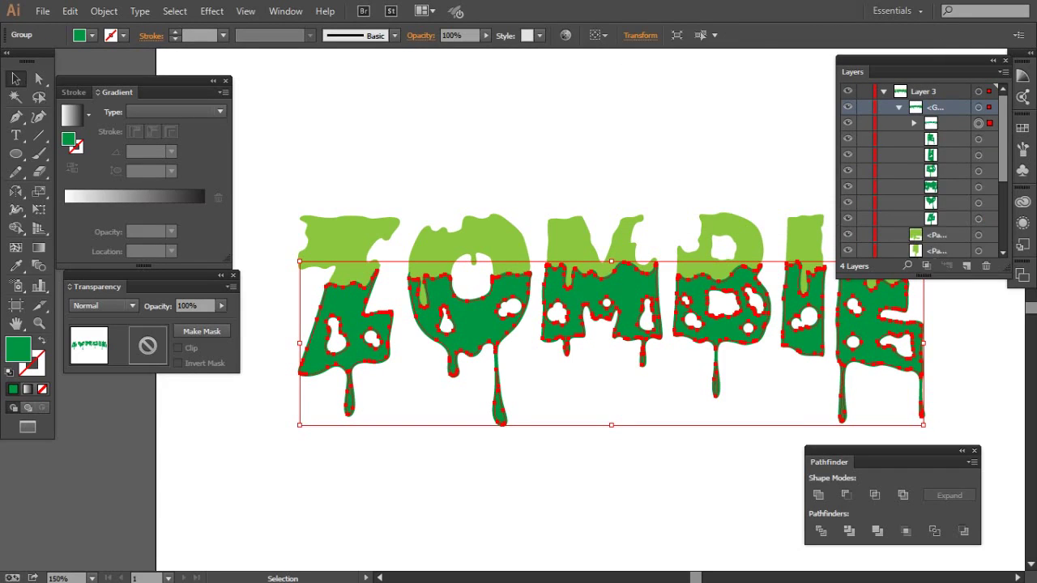
left_click(91, 35)
left_click(53, 70)
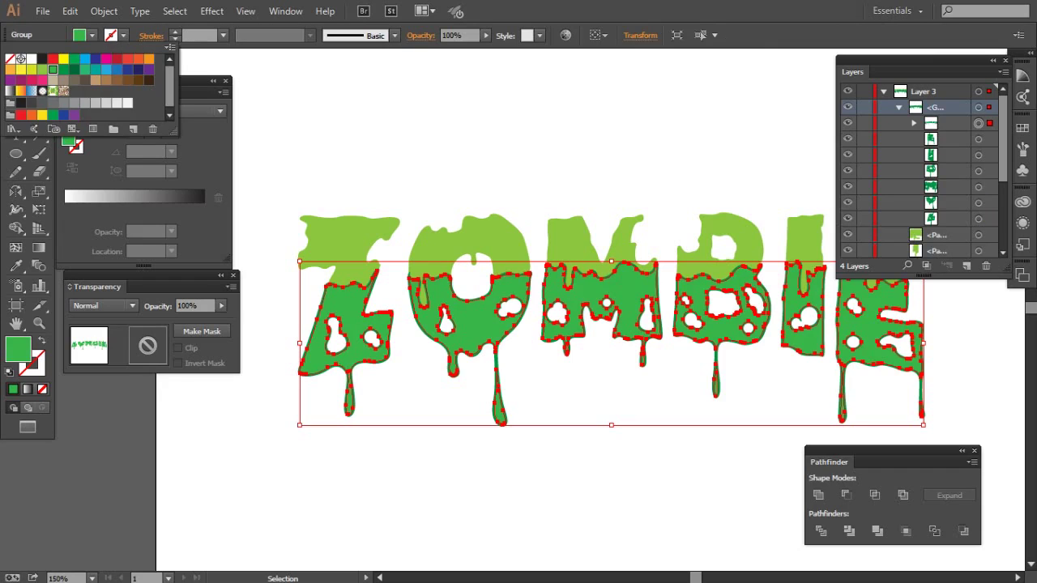
key("Escape")
key("ctrl+shift+a")
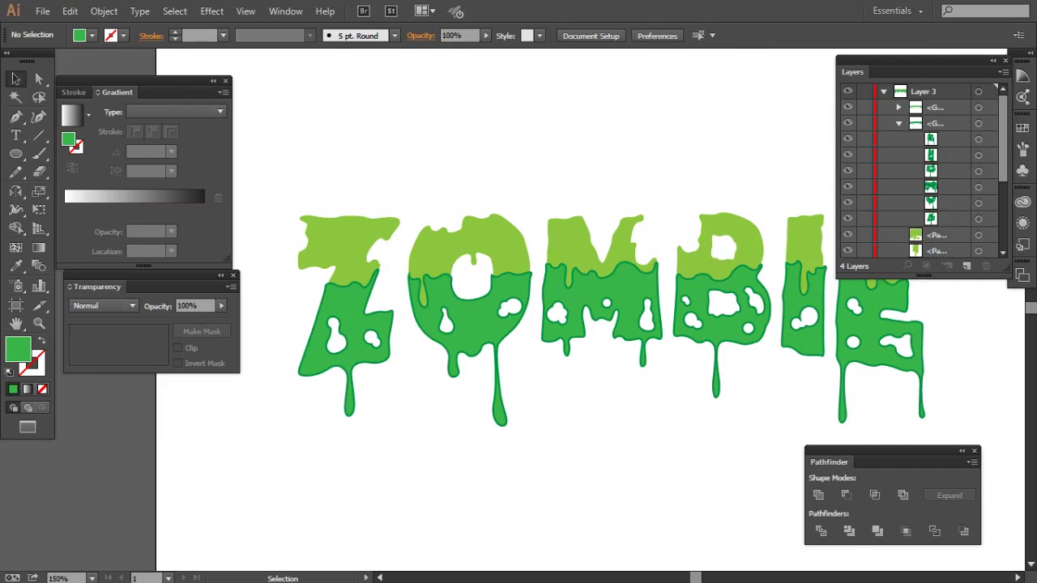
- Fill the inner slime group with darker green, then zoom out to the whole word
key("z")
left_click(532, 271)
left_click(532, 271, "ctrl")
left_click(532, 271)
key("o")
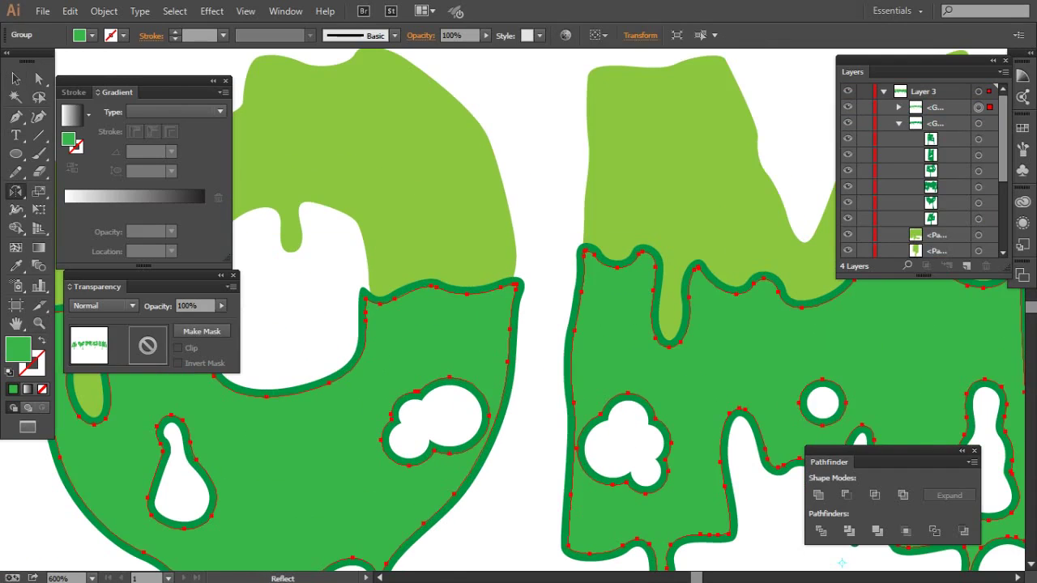
left_click(92, 35)
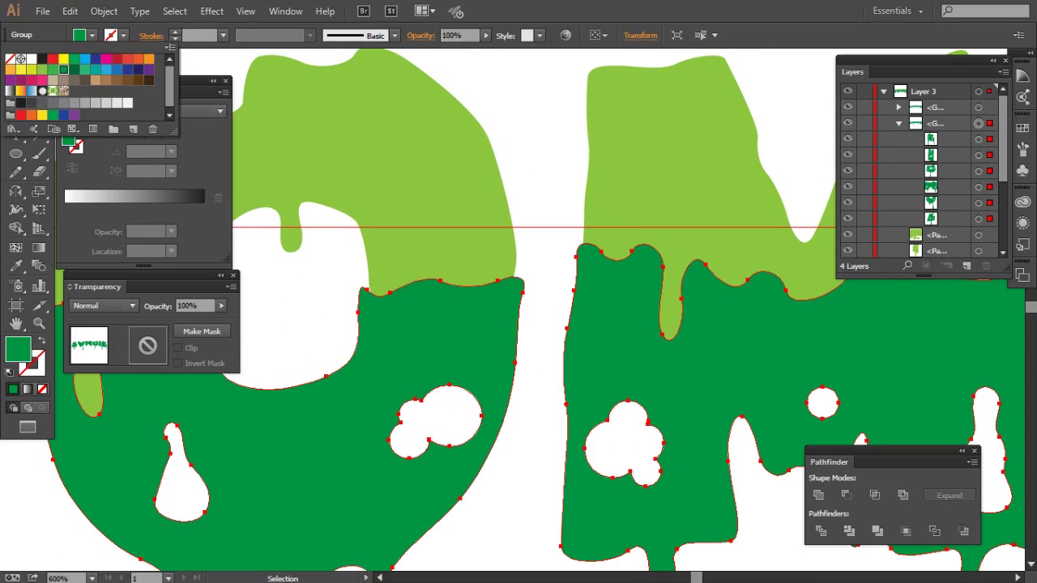
key("Escape")
key("ctrl+minus")
key("ctrl+minus")
key("ctrl+shift+a")
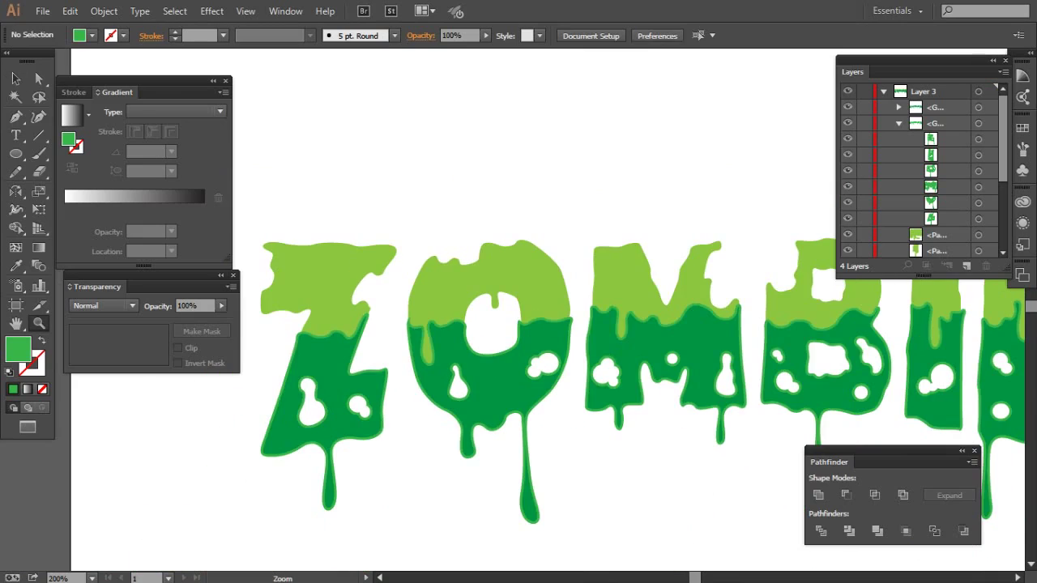
key("ctrl+minus")
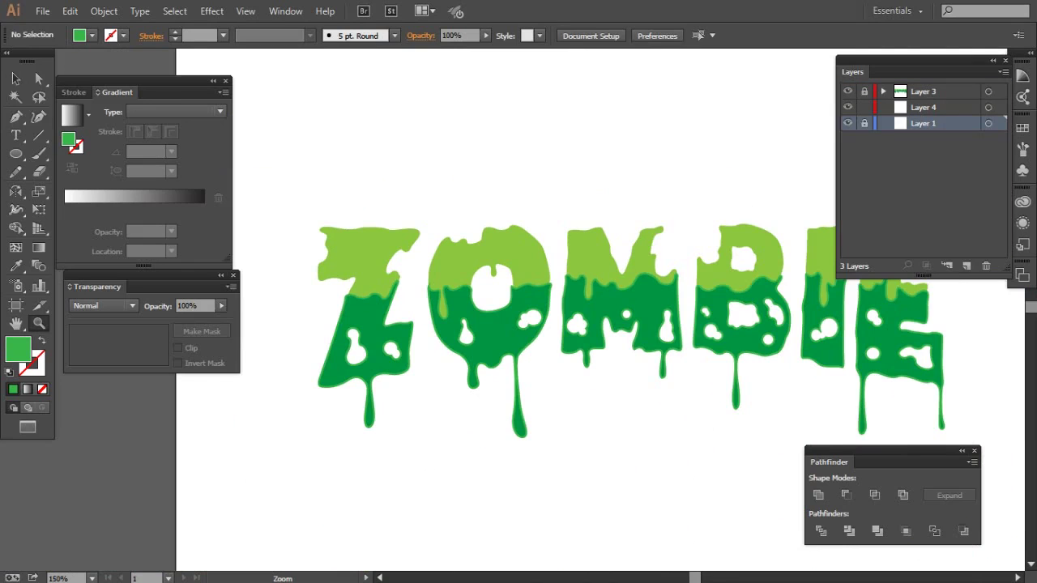
- On Layer 4, draw an artboard-sized rectangle filled with navy #2B4C6B
left_click(923, 107)
key("ctrl+minus")
key("ctrl+minus")
double_click(18, 348)
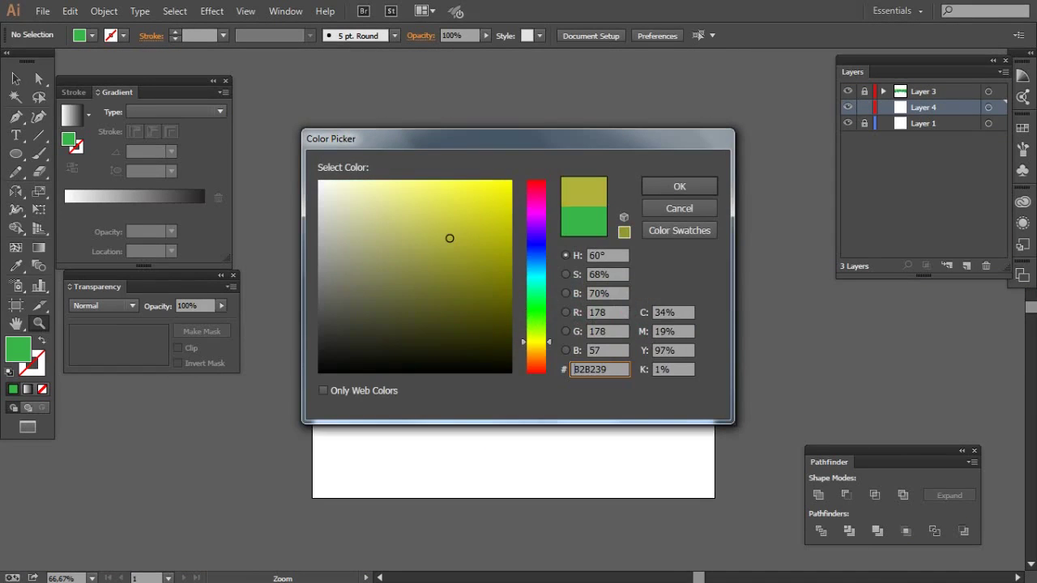
type("B0962B")
key("Return")
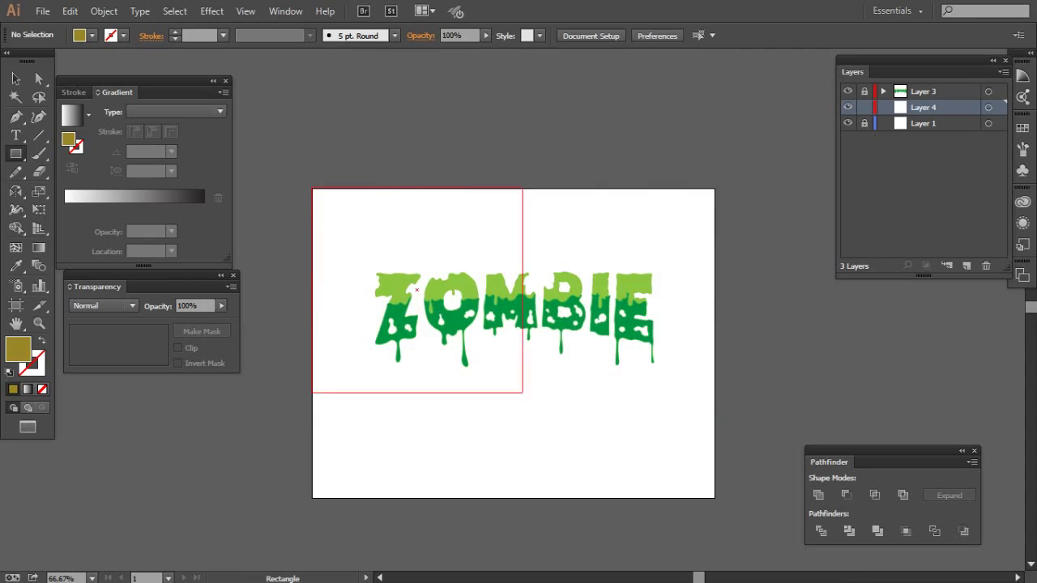
left_click_drag(408, 313, 714, 498)
double_click(18, 348)
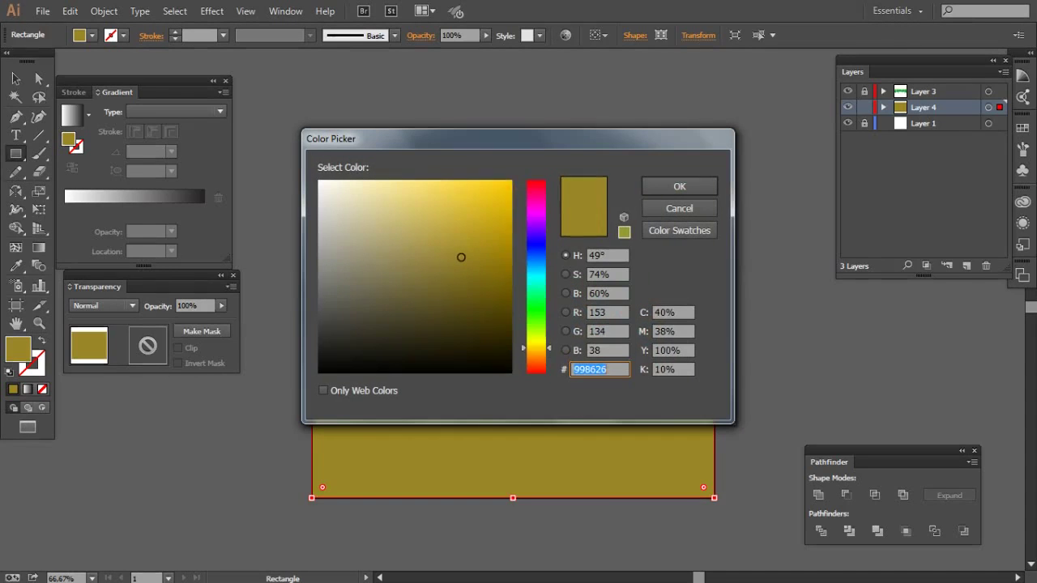
type("2B4C6B")
key("Return")
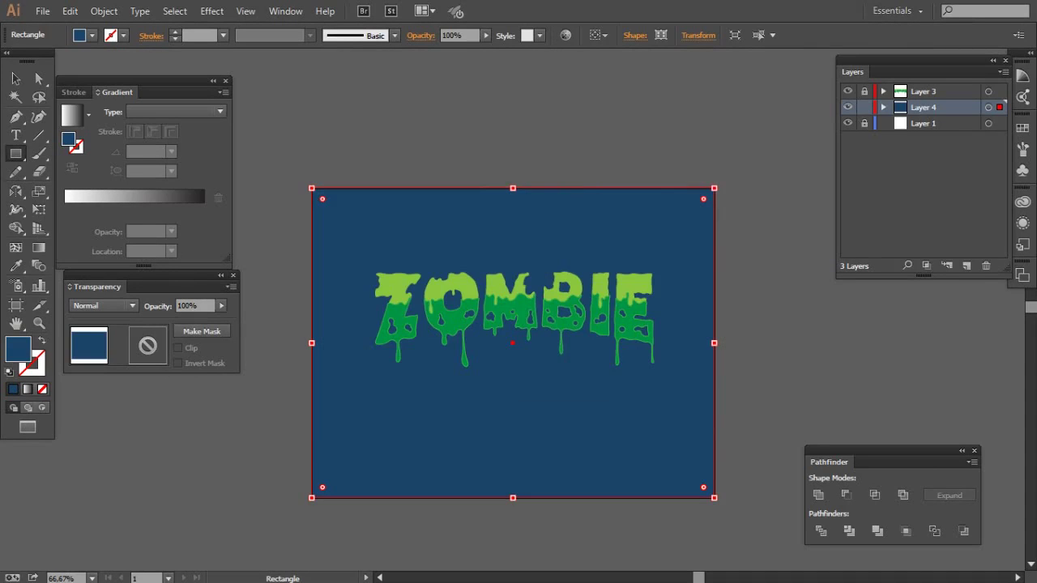
key("ctrl+2")
- Lock Layer 4, save the file as 'zombie typo', and add a new Layer 5
key("z")
key("ctrl+equal")
key("ctrl+equal")
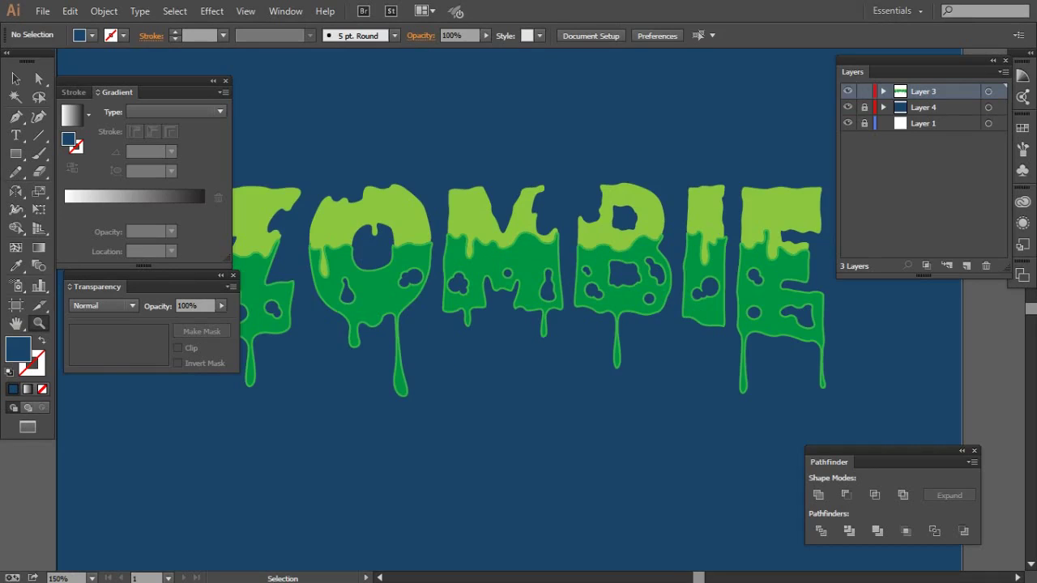
key("ctrl+shift+s")
type("zombie type")
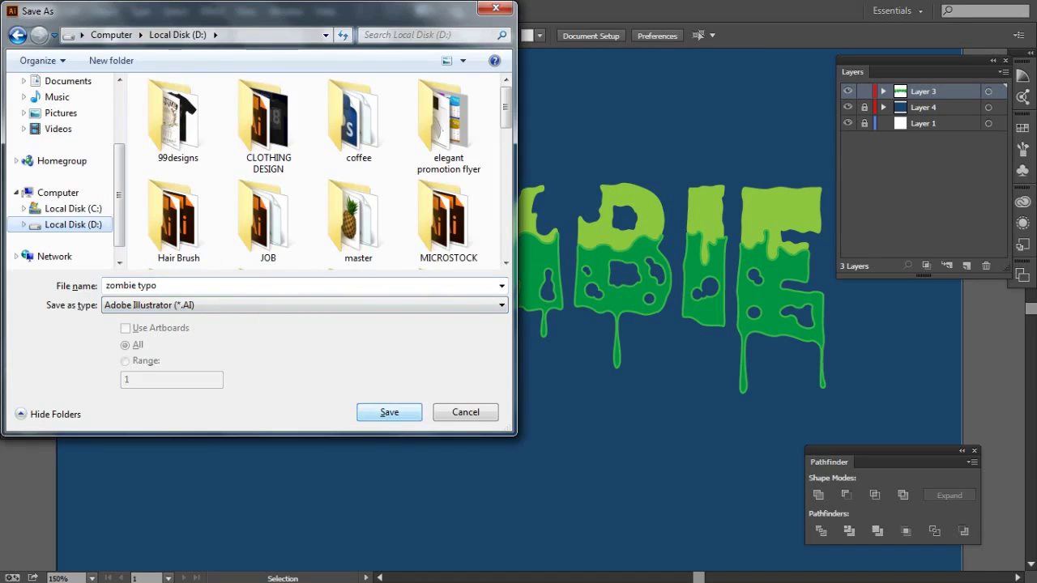
key("Return")
key("Return")
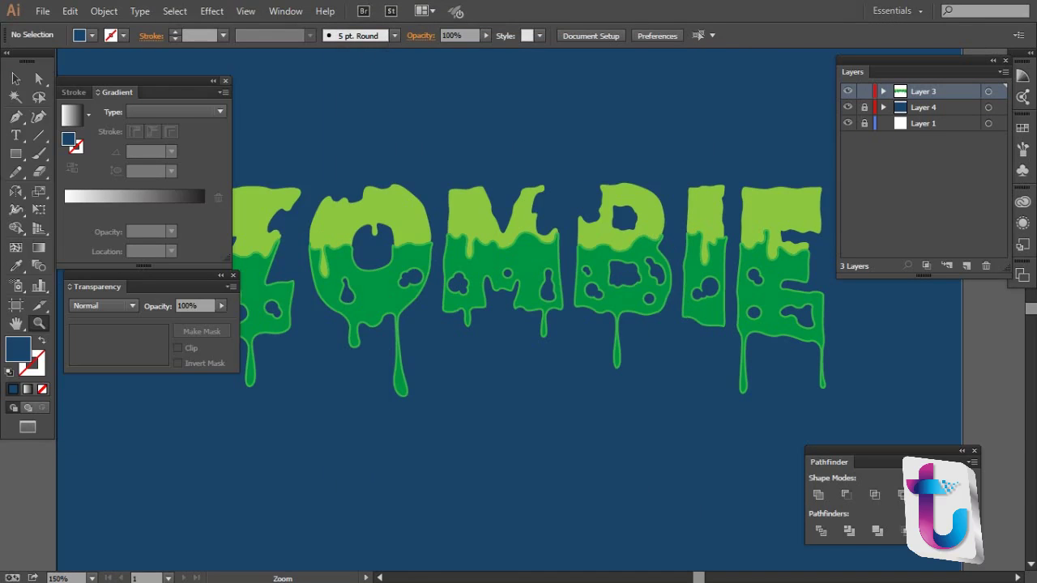
key("ctrl+F9")
key("ctrl+plus")
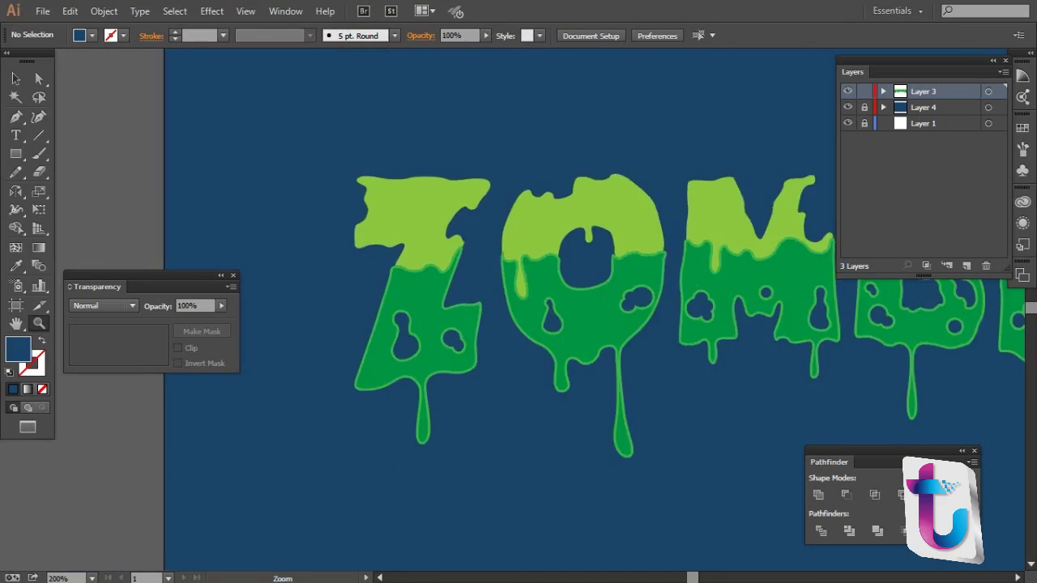
key("ctrl+l")
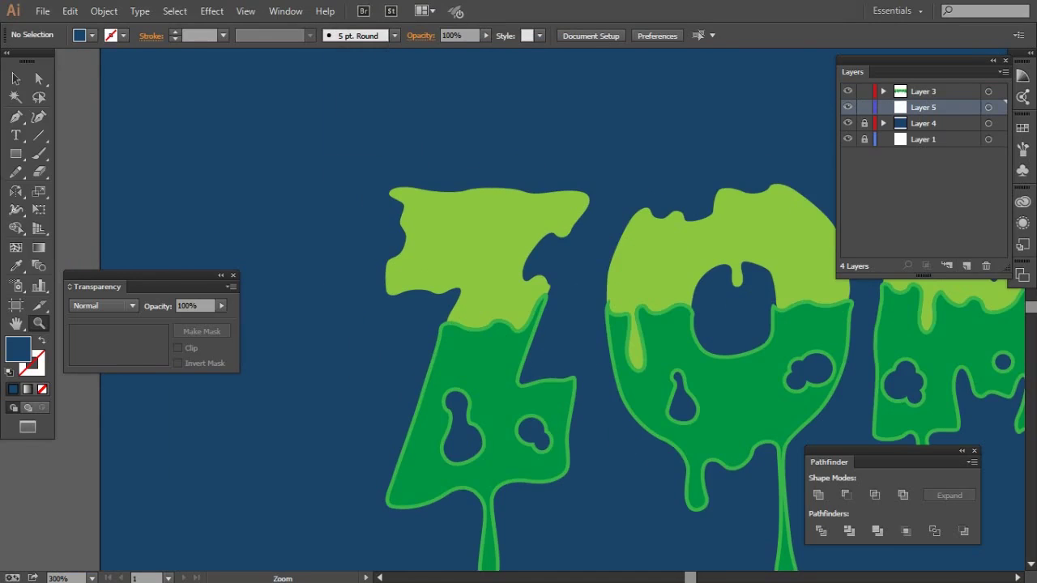
- Make Layer 3 active and set the fill colour to a darker green for shading
left_click(940, 90)
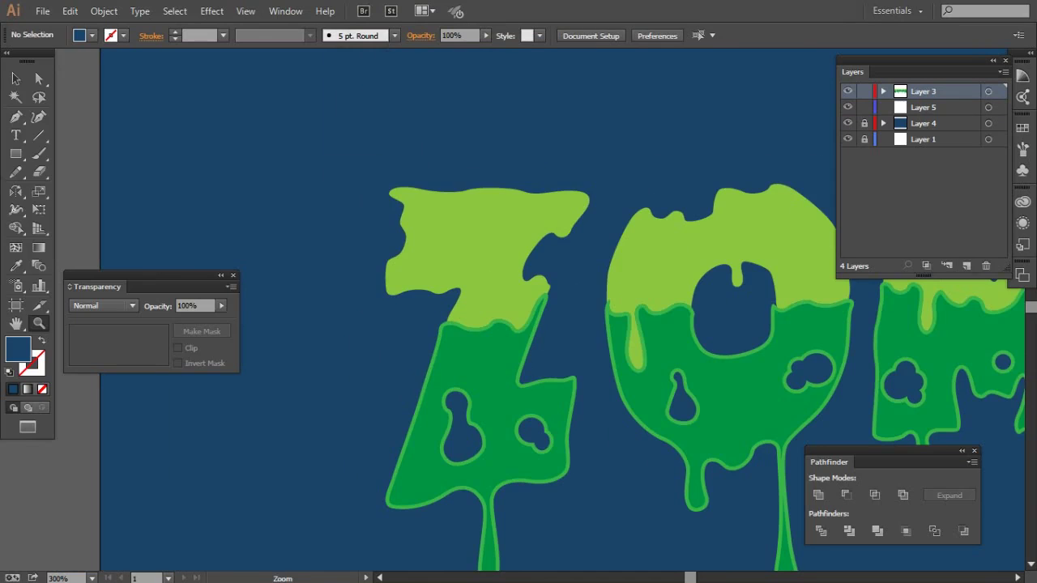
key("v")
left_click(486, 227)
left_click(243, 130)
double_click(17, 349)
left_click_drag(472, 234, 496, 259)
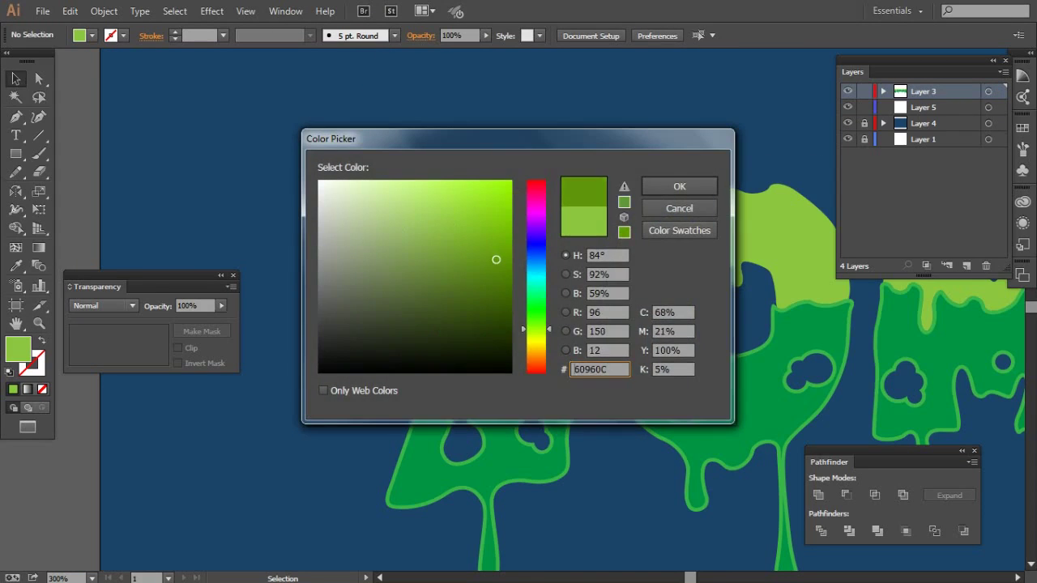
left_click(679, 186)
- Begin pen-tracing a curved shadow shape across the Z's light-green slime top
key("ctrl+equal")
key("ctrl+equal")
key("p")
left_click(310, 146)
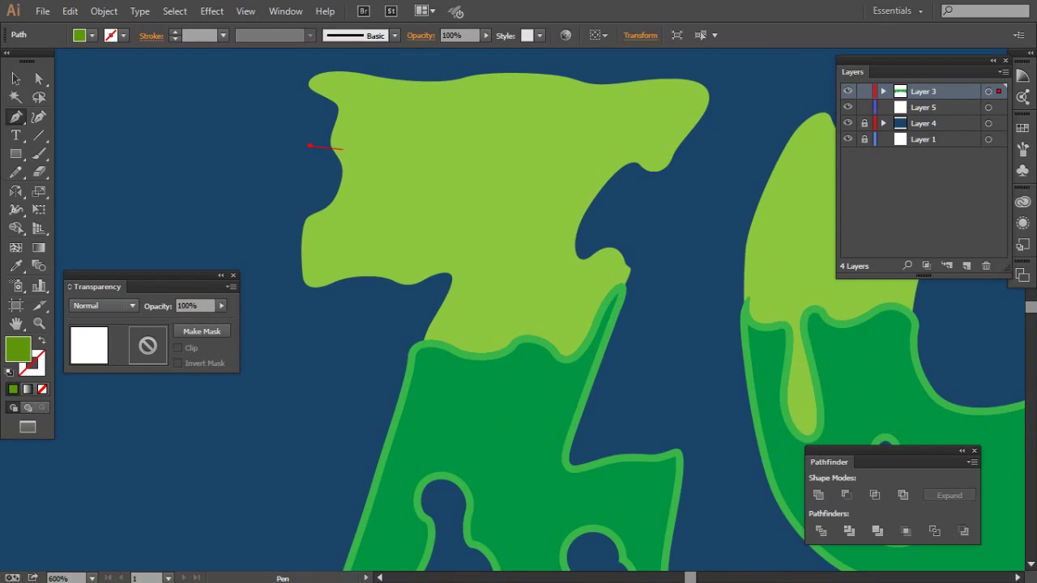
left_click(345, 148)
left_click_drag(386, 118, 401, 119)
left_click_drag(403, 158, 400, 179)
left_click_drag(444, 152, 442, 123)
left_click_drag(572, 143, 567, 169)
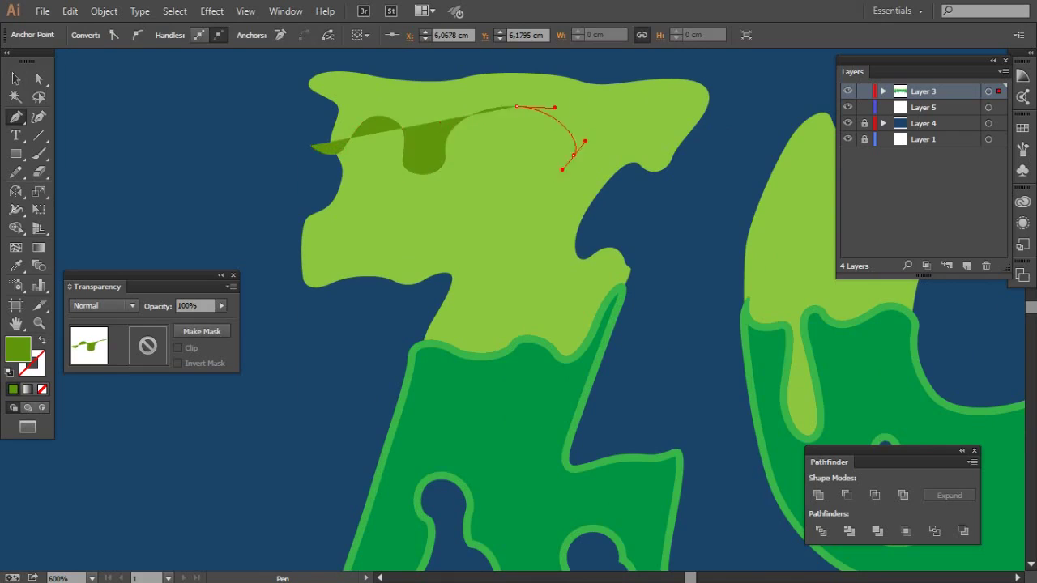
- Close the Z shadow shape and intersect it with the Z's top to trim it
left_click_drag(519, 227, 528, 273)
left_click_drag(582, 322, 583, 287)
left_click_drag(567, 356, 564, 395)
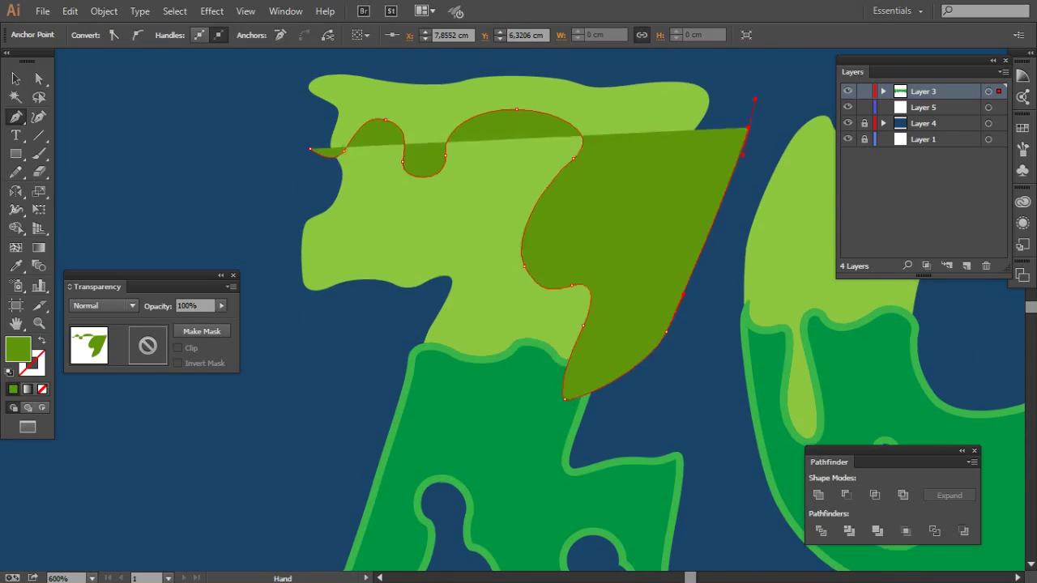
scroll(567, 243, "up", 3)
left_click(279, 97)
left_click(300, 226)
left_click(427, 414, "ctrl")
key("ctrl+a")
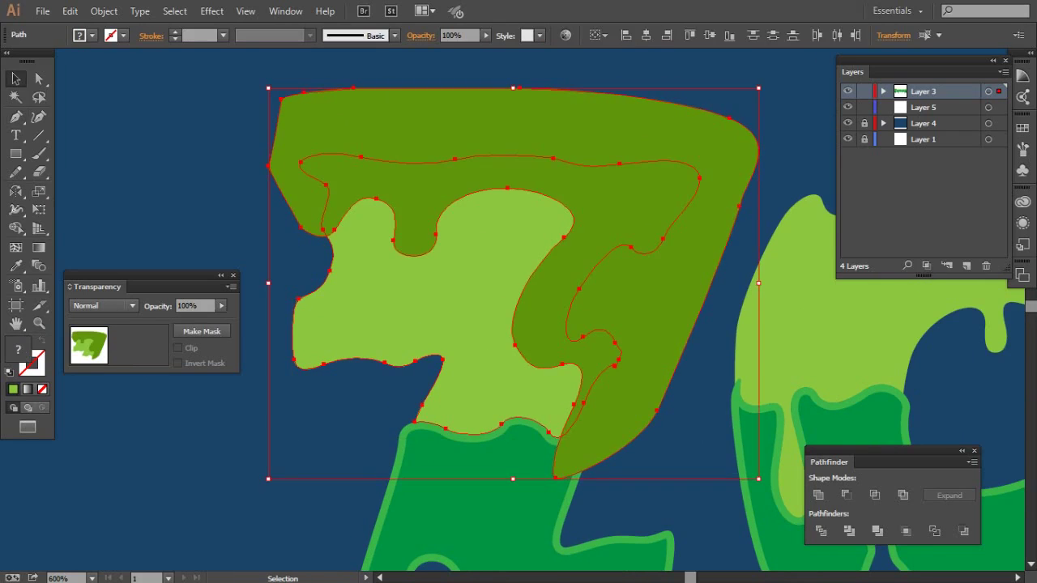
key("ctrl+7")
key("ctrl+shift+a")
- Start a shadow outline over the O's top, then delete the misplaced shape
scroll(519, 324, "right", 3)
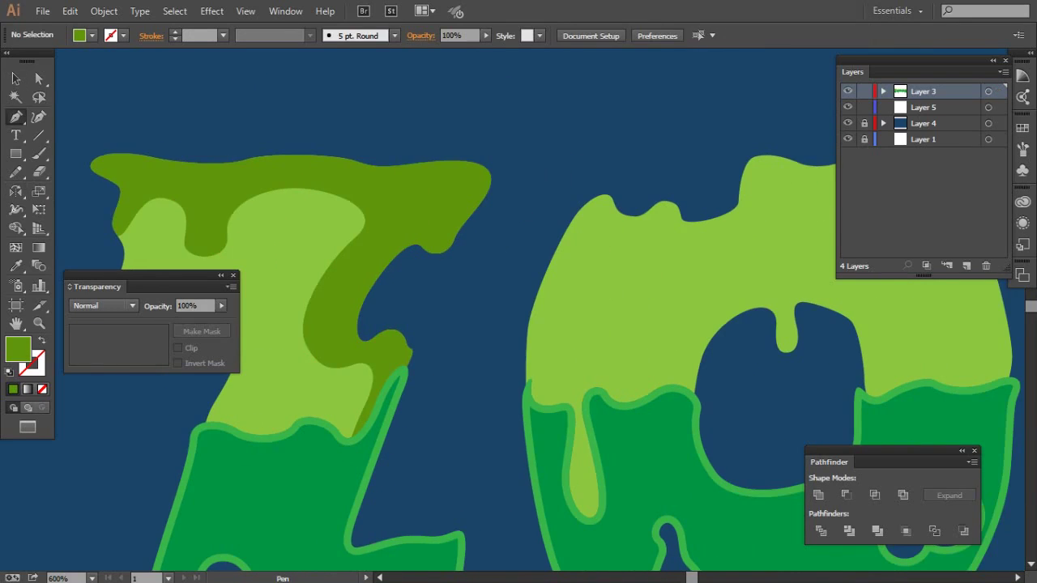
left_click_drag(501, 346, 518, 368)
left_click(550, 215)
left_click(630, 153)
scroll(567, 243, "right", 5)
left_click(644, 133)
left_click_drag(772, 234, 808, 320)
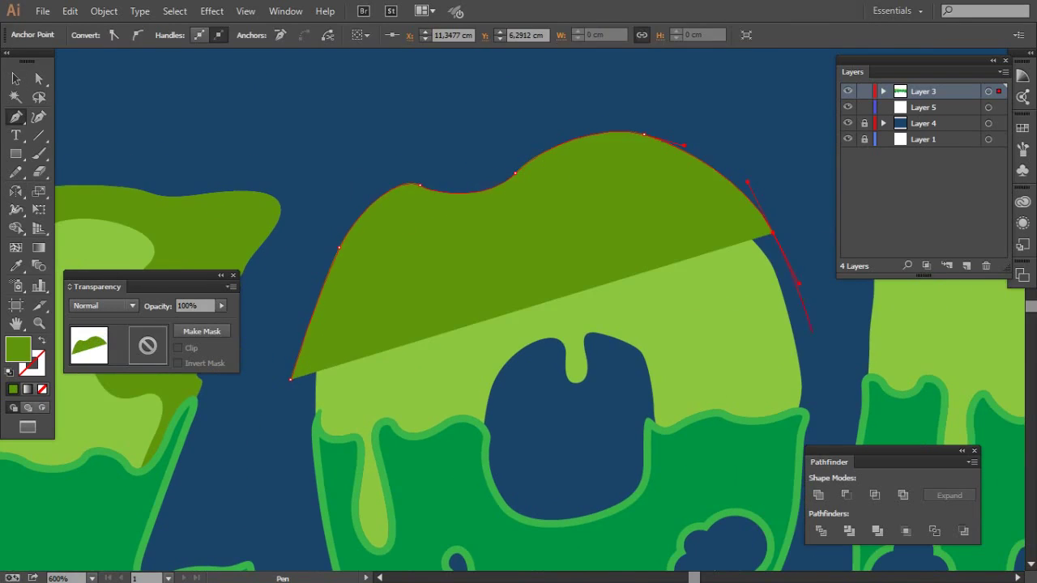
key("Delete")
- Retrace the O shadow outline from its left edge, following the drip and hole
left_click(291, 412)
left_click(311, 332)
left_click(334, 388)
left_click_drag(350, 400, 362, 387)
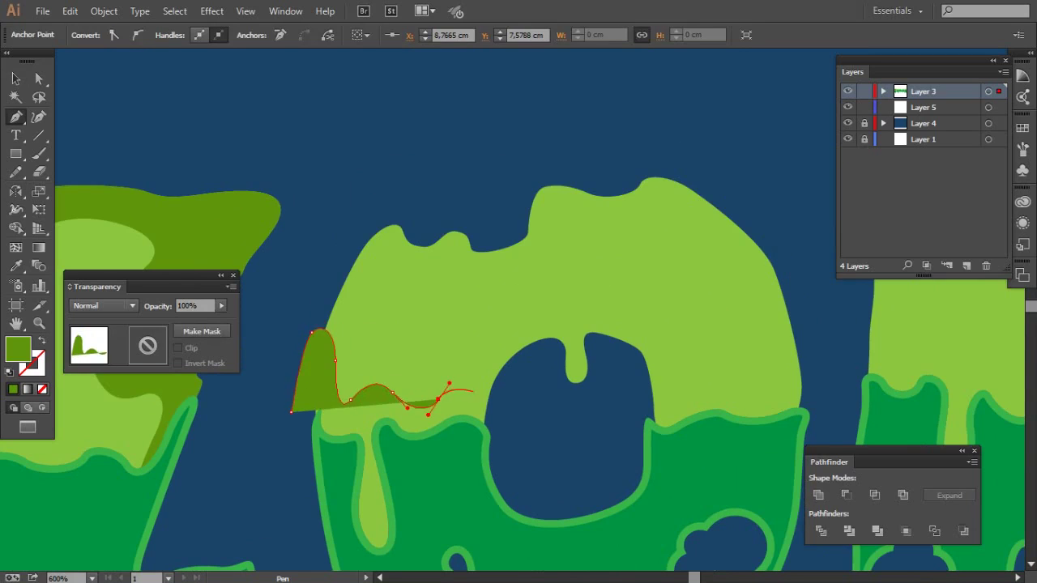
left_click_drag(560, 322, 569, 331)
left_click_drag(647, 330, 660, 344)
left_click_drag(683, 381, 743, 374)
left_click_drag(777, 364, 777, 344)
left_click_drag(762, 282, 767, 265)
- Add corners around the O's right side and bottom to close its shadow shape
left_click(709, 202)
left_click(676, 160)
left_click(744, 166)
left_click(828, 405)
left_click_drag(464, 520, 344, 517)
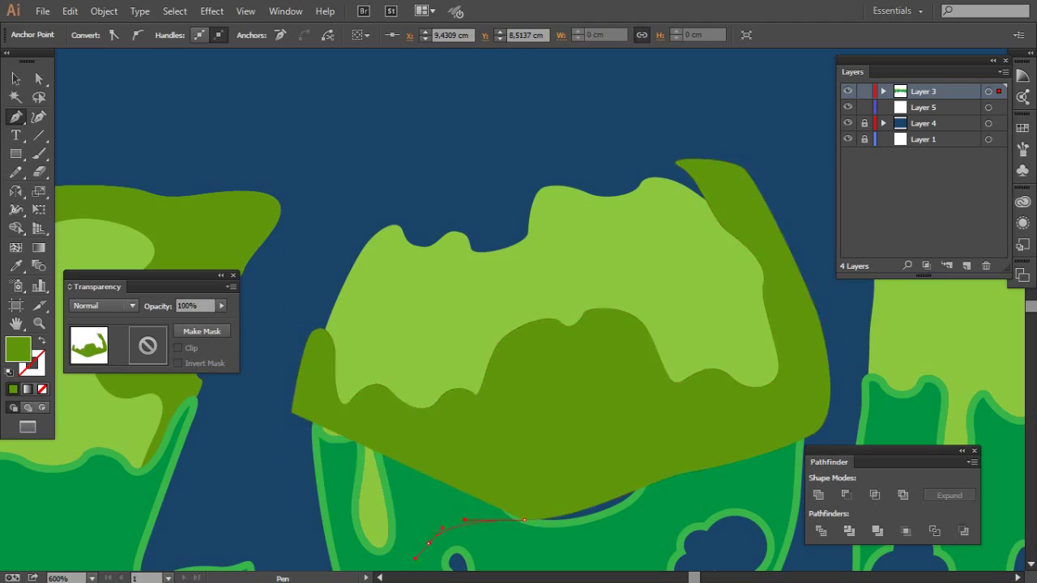
left_click_drag(428, 544, 405, 551)
left_click_drag(357, 559, 330, 544)
left_click(288, 503)
- Trim the shadow to the O's top, deselect, and zoom out to check ZOMBIE
key("ctrl+shift+bracketleft")
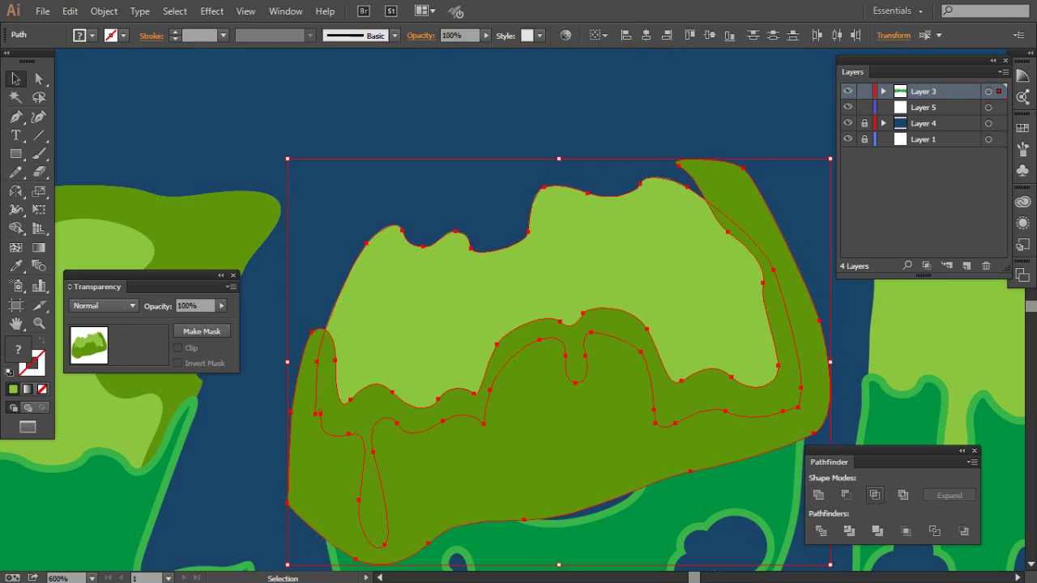
key("ctrl+shift+a")
key("ctrl+minus")
key("z")
key("ctrl+minus")
key("ctrl+plus")
key("ctrl+plus")
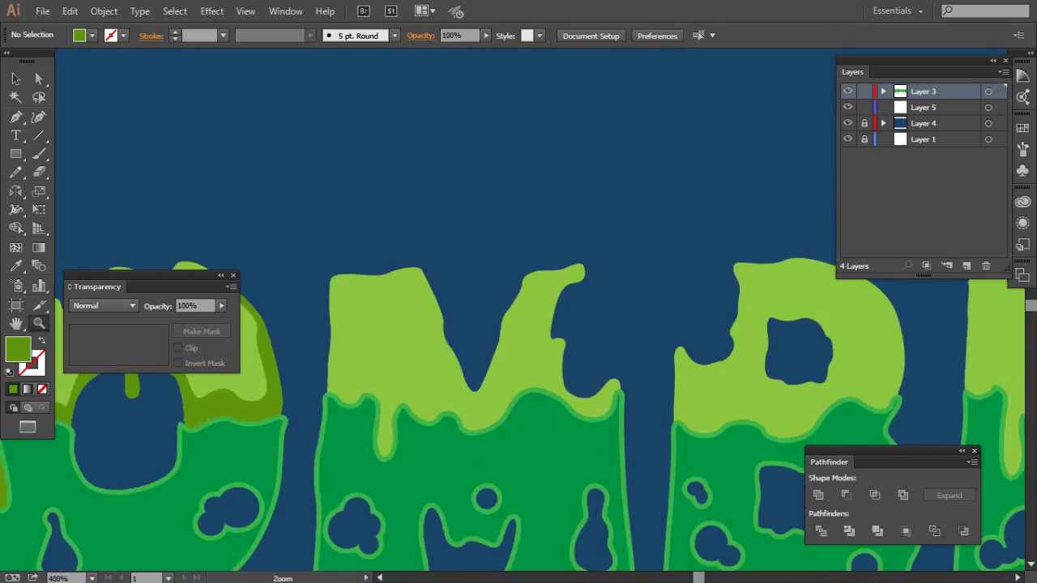
- Zoom in and pen-trace a wavy shadow outline across the M's slime top
key("ctrl+plus")
key("p")
scroll(518, 324, "left", 3)
left_click(391, 265)
left_click_drag(432, 285, 438, 302)
left_click_drag(462, 292, 468, 283)
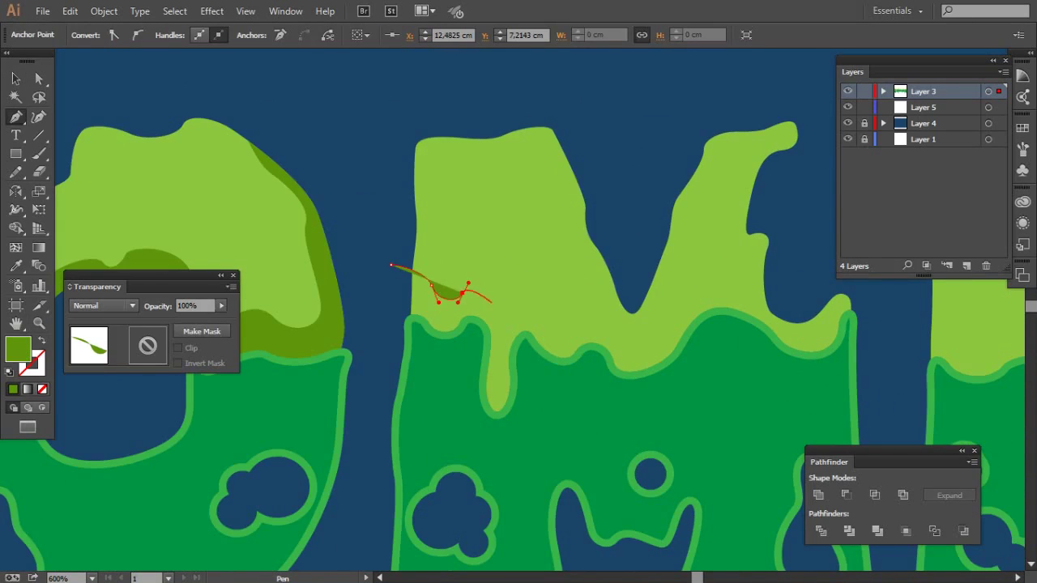
scroll(664, 326, "right", 3)
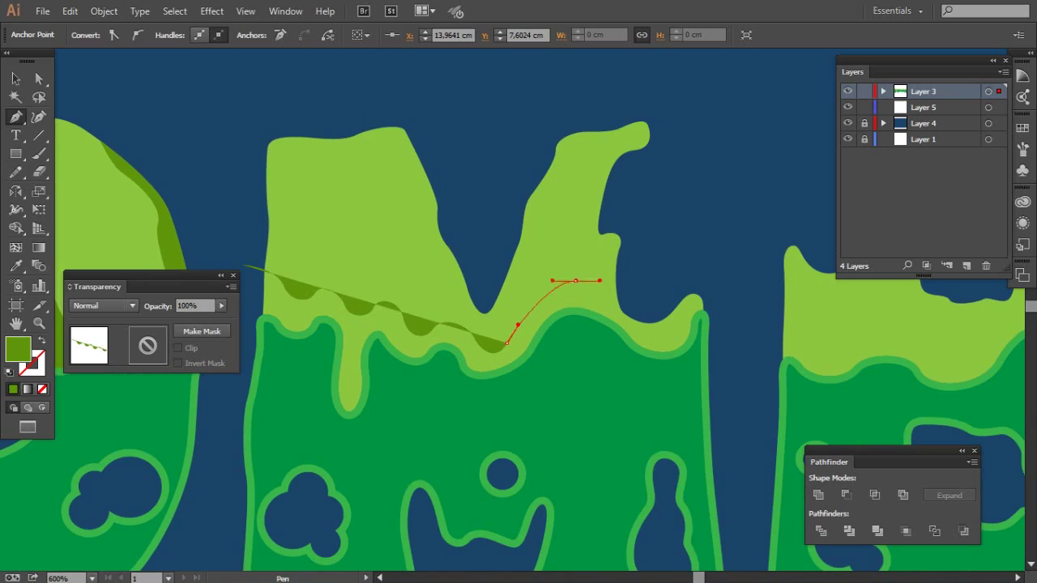
left_click_drag(567, 282, 597, 280)
left_click_drag(662, 332, 710, 291)
- Close the M shadow shape, trim it to the M's top, and deselect
left_click(710, 292)
left_click(728, 405)
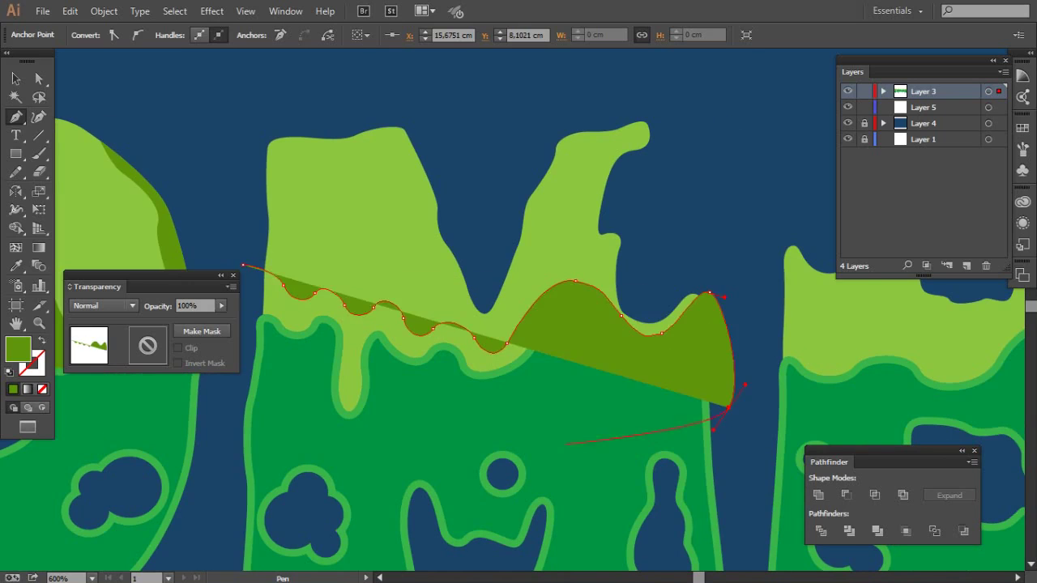
left_click_drag(535, 439, 422, 453)
left_click(205, 411)
left_click(243, 262)
scroll(519, 324, "left", 3)
key("ctrl+shift+bracketleft")
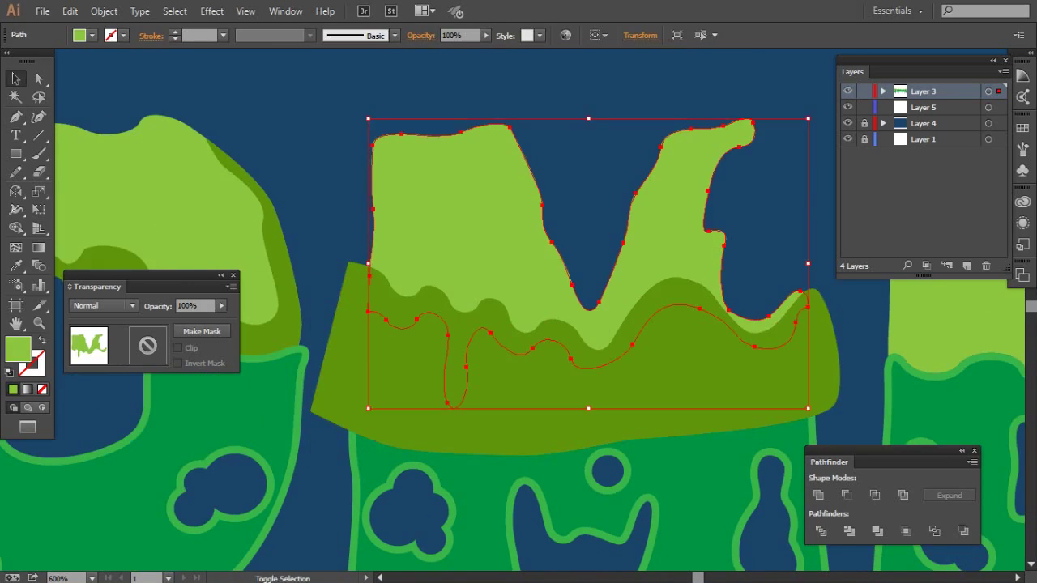
scroll(519, 324, "right", 5)
key("ctrl+shift+a")
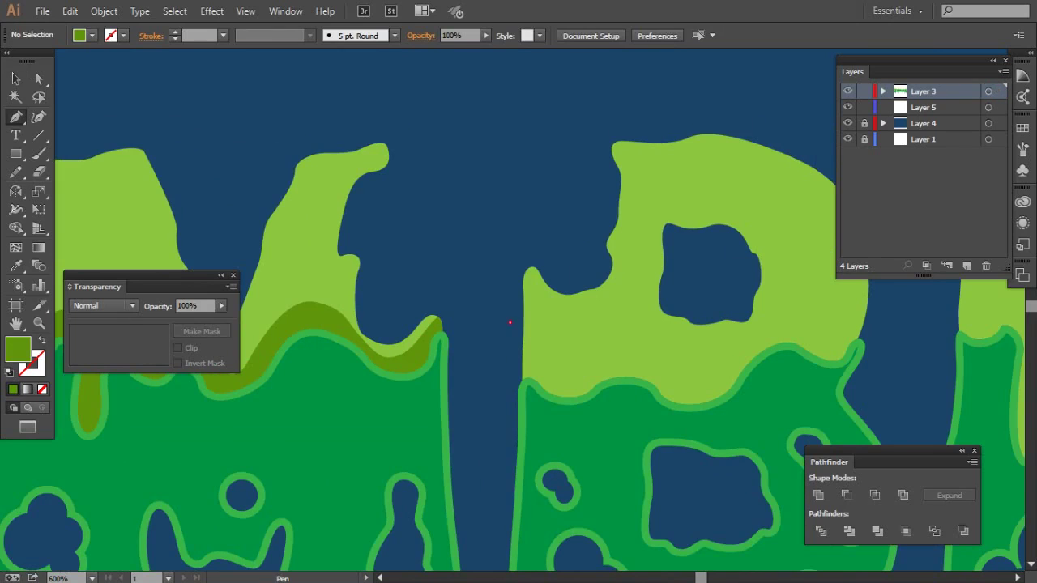
- Trace a wavy shadow outline across the B's slime top
left_click(509, 322)
left_click_drag(537, 335, 544, 352)
left_click_drag(656, 358, 694, 370)
scroll(518, 324, "right", 3)
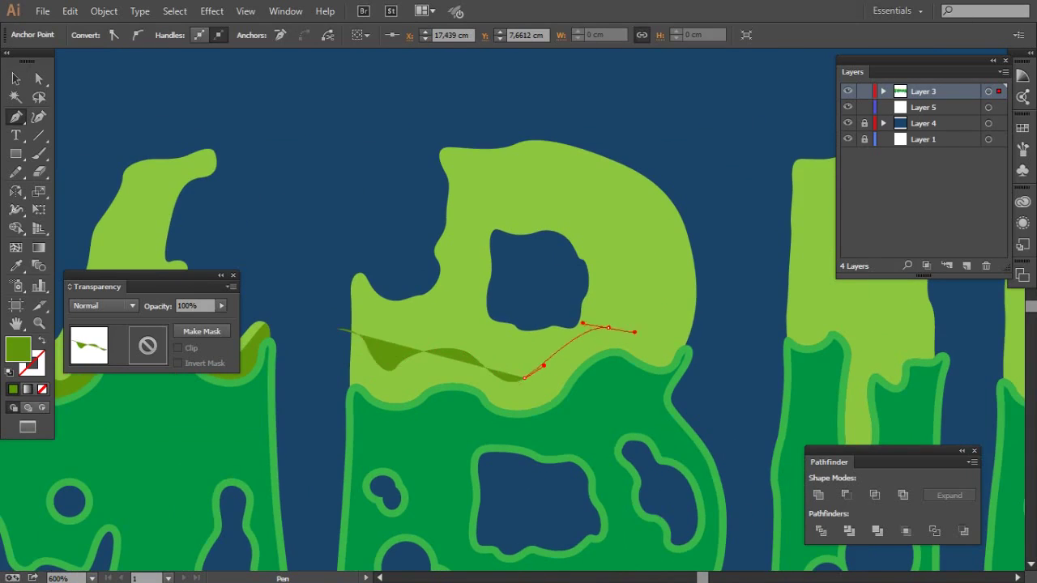
left_click_drag(702, 318, 721, 386)
left_click_drag(660, 446, 615, 459)
left_click_drag(520, 476, 478, 478)
- Close the B shadow shape and intersect it with the B's top
left_click_drag(394, 475, 364, 470)
left_click(335, 460)
left_click(308, 444)
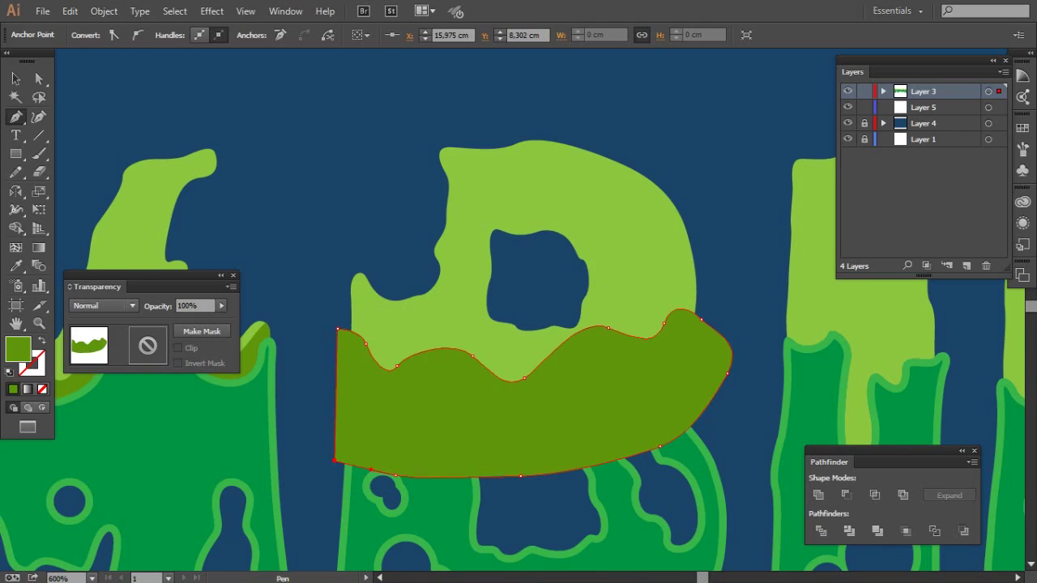
key("v")
left_click(567, 186, "shift")
left_click(846, 495)
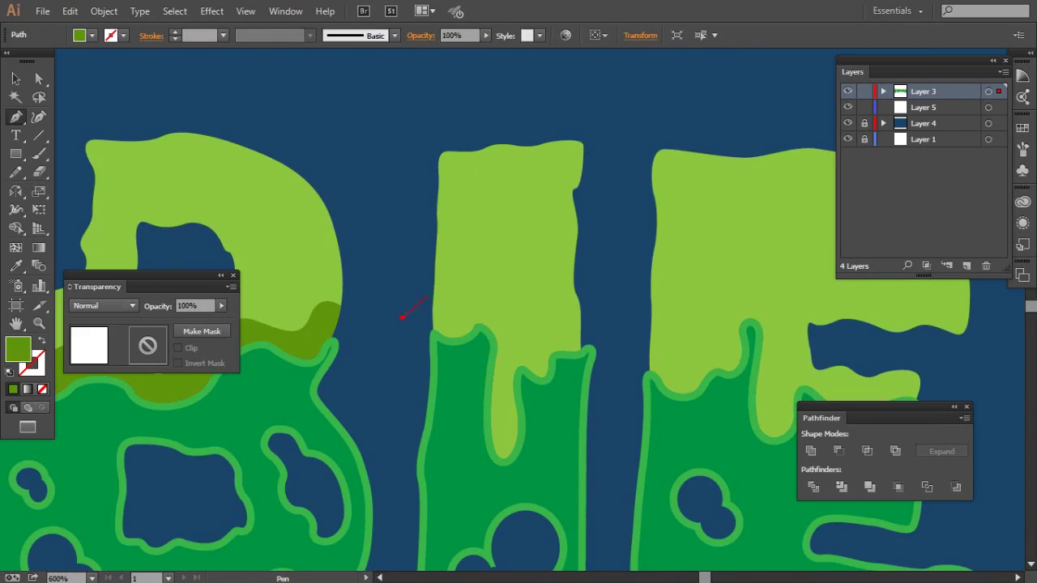
- Trace a shadow shape over the I's top and intersect it with that top
mouse_move(500, 308)
left_mouse_down()
mouse_move(500, 332)
mouse_move(515, 282)
left_mouse_up()
left_click(559, 214)
left_click(591, 203)
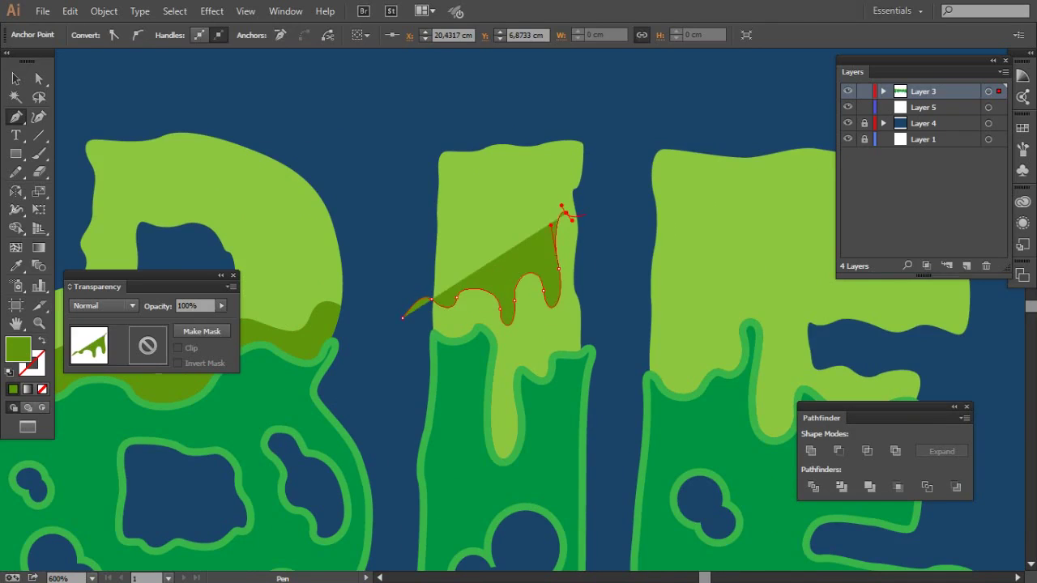
left_click(636, 413)
left_click_drag(482, 503, 434, 502)
left_click(404, 317)
key("v")
left_click(485, 178, "shift")
left_click(866, 450)
- Pen-trace a closed shadow shape across the E's slime top
key("p")
left_click(535, 340)
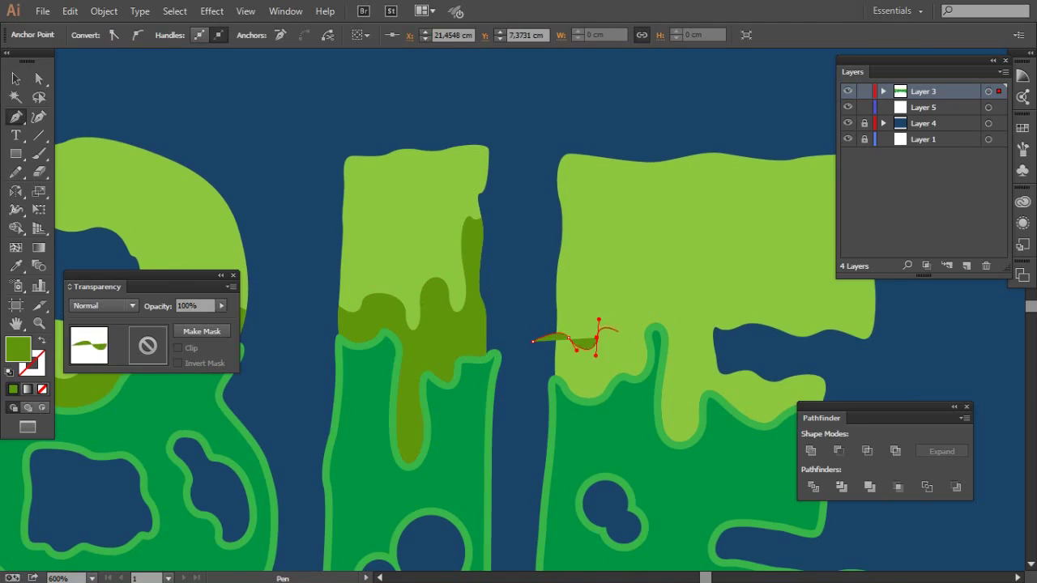
left_click_drag(628, 300, 625, 274)
left_click(670, 286)
mouse_move(695, 311)
left_mouse_down()
mouse_move(698, 301)
mouse_move(631, 273)
left_mouse_up()
left_click(729, 271)
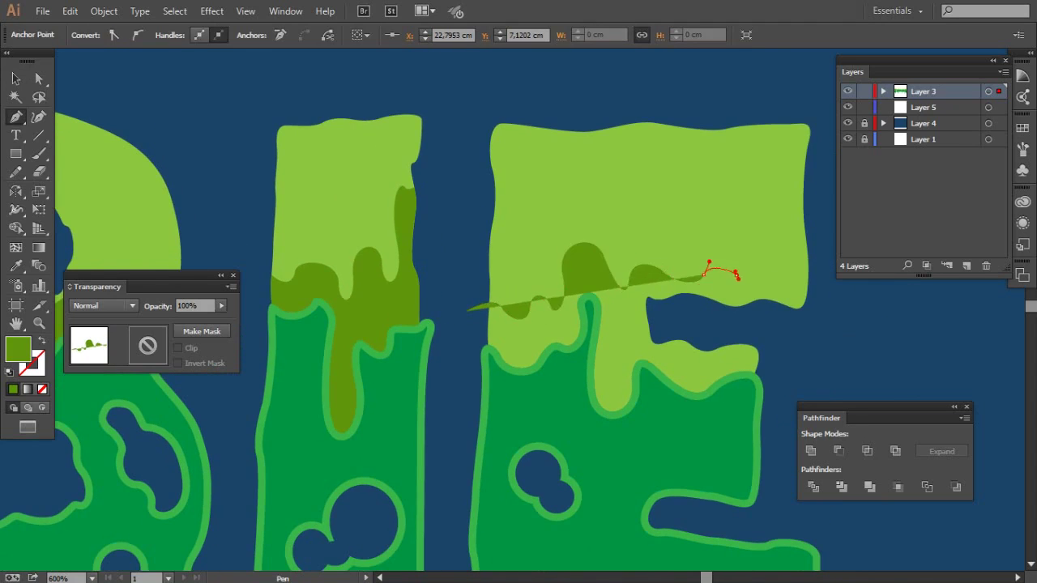
left_click(814, 283)
left_click_drag(638, 448, 538, 421)
left_click(468, 310)
- Intersect the shadow with the E's top, deselect, and zoom out to all of ZOMBIE
key("v")
left_click(648, 178, "shift")
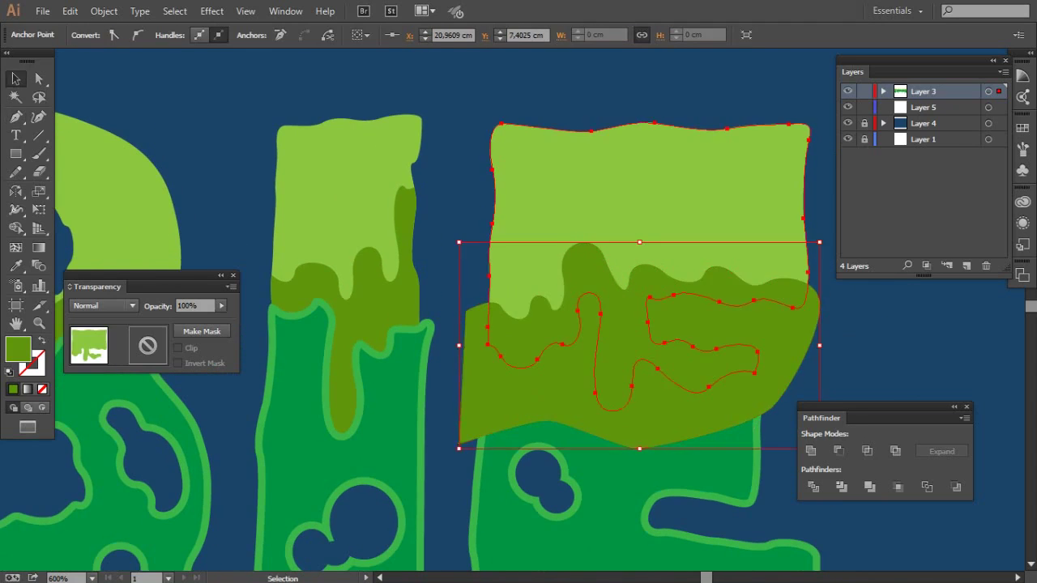
left_click(866, 450)
key("ctrl+shift+a")
key("ctrl+minus")
key("ctrl+minus")
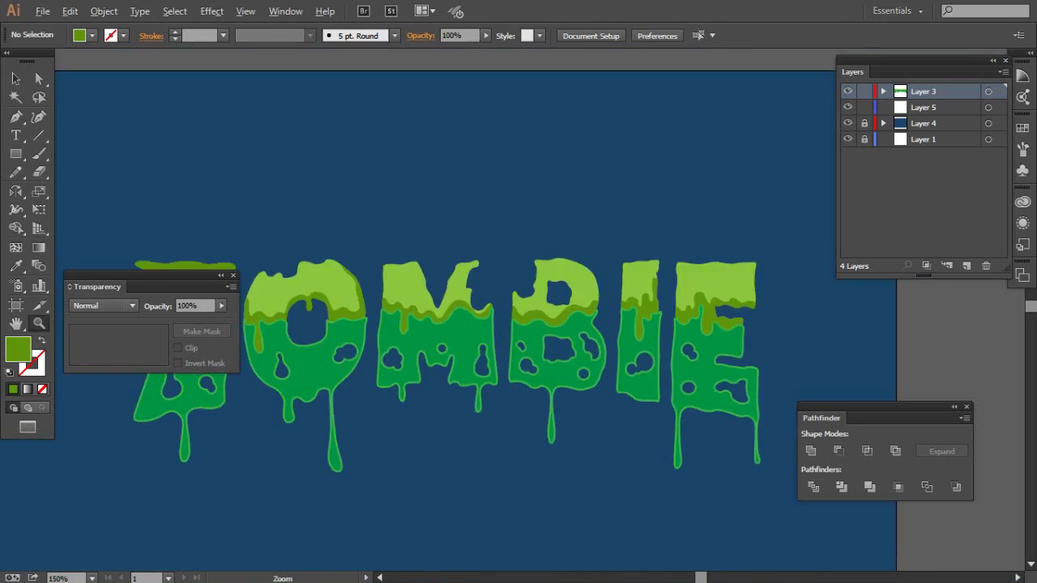
key("ctrl+0")
key("ctrl+plus")
key("ctrl+plus")
- Recolour the O, M, B and I slime tops light yellow-green from the fill swatches
key("v")
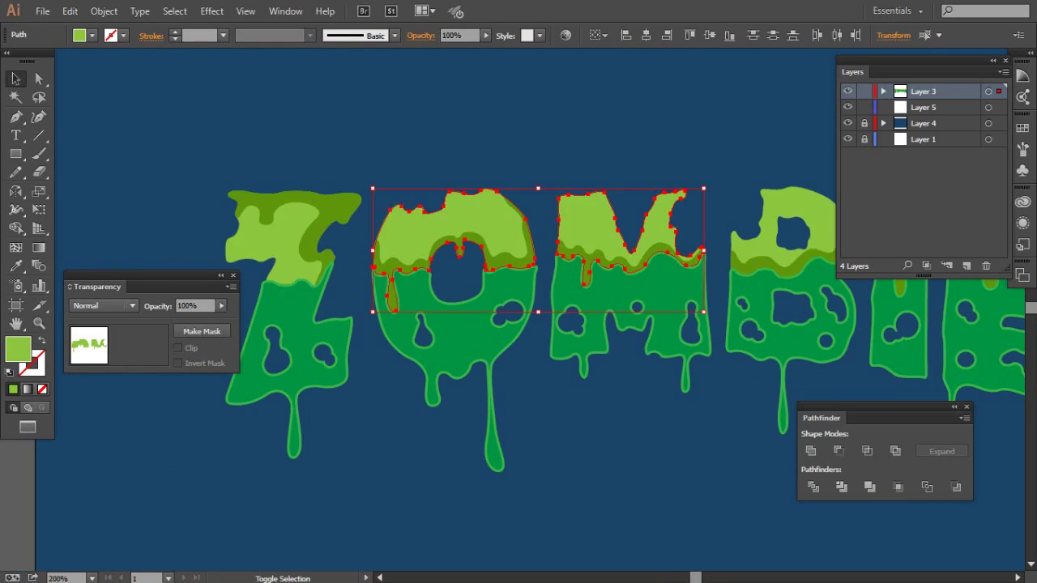
scroll(518, 323, "right", 5)
left_click(615, 206, "shift")
left_click(699, 203, "shift")
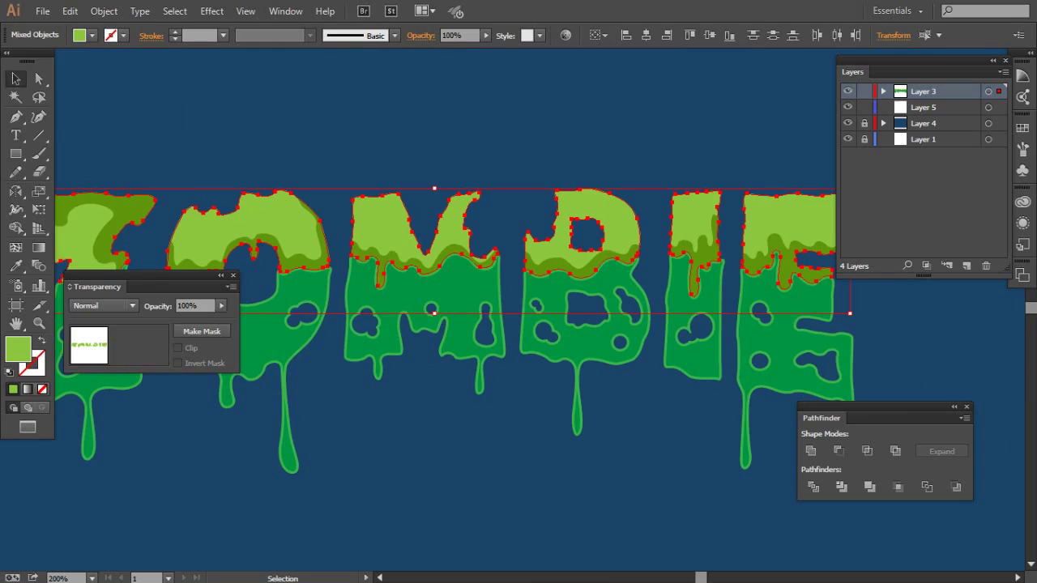
left_click(92, 35)
left_click(53, 69)
left_click(43, 81)
key("Escape")
- Zoom out to the whole artboard, lock the lettering layer, and make Layer 5 active
key("ctrl+shift+a")
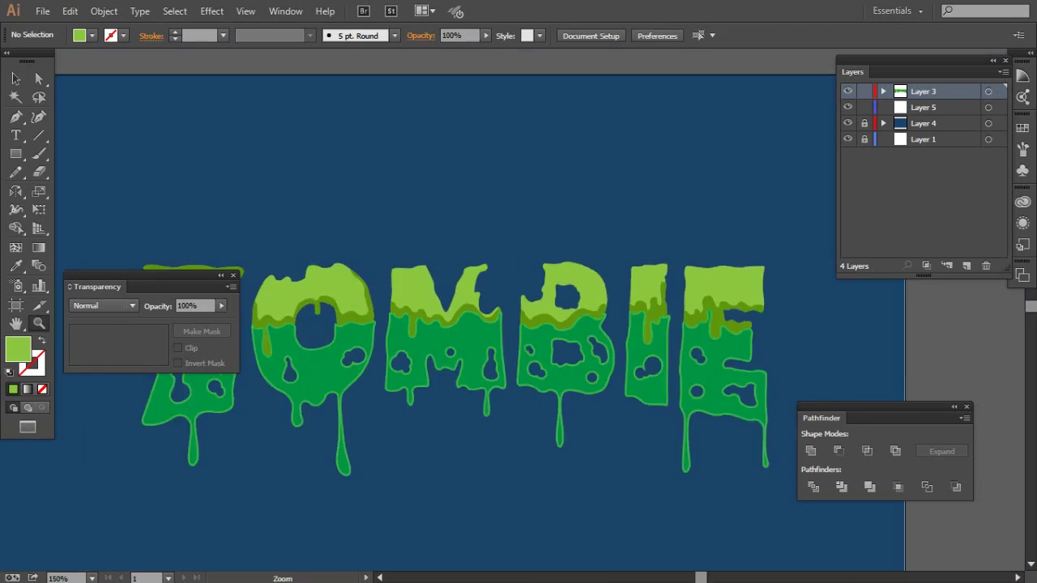
key("z")
key("ctrl+1")
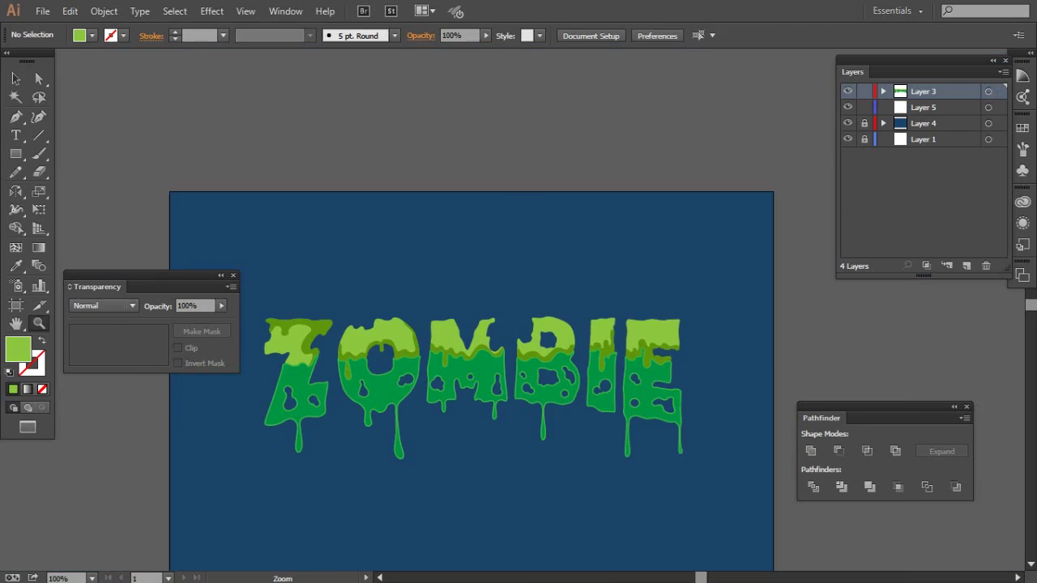
left_click(865, 91)
left_click(924, 107)
- Zoom in on the top of the Z in the ZOM letters
left_click(115, 379)
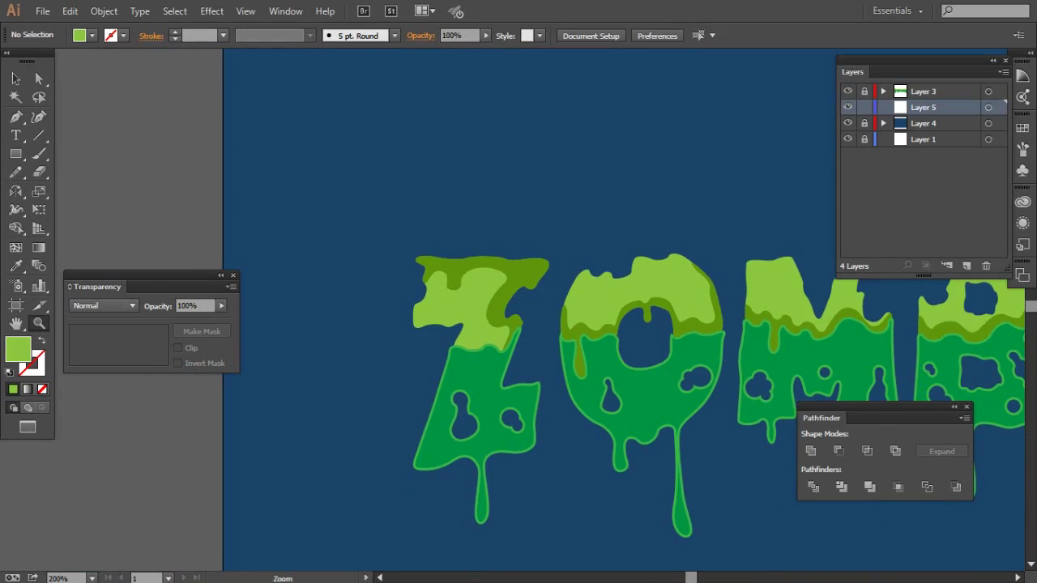
left_click(92, 34)
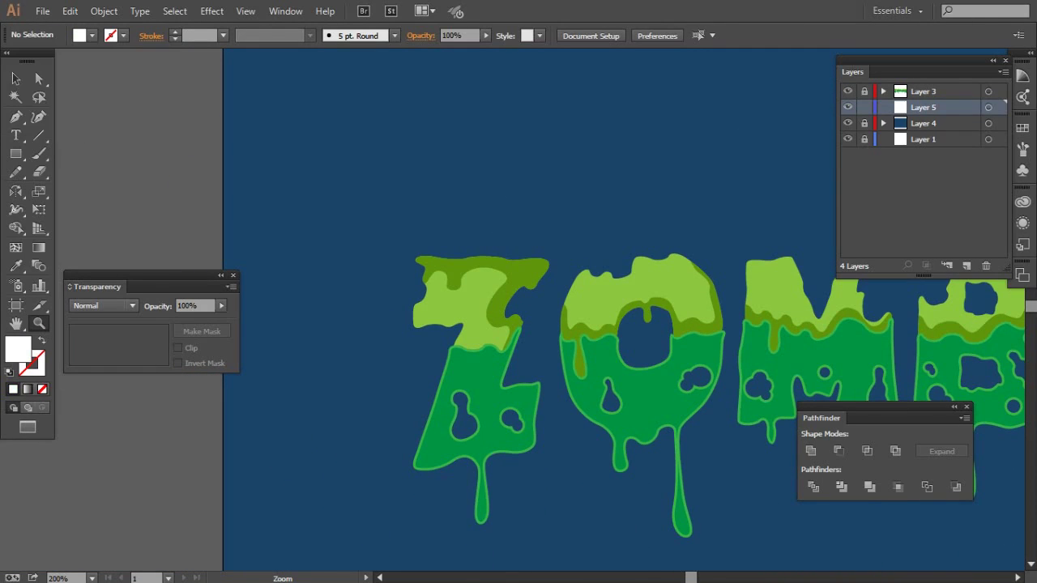
left_click(405, 300)
left_click(352, 190)
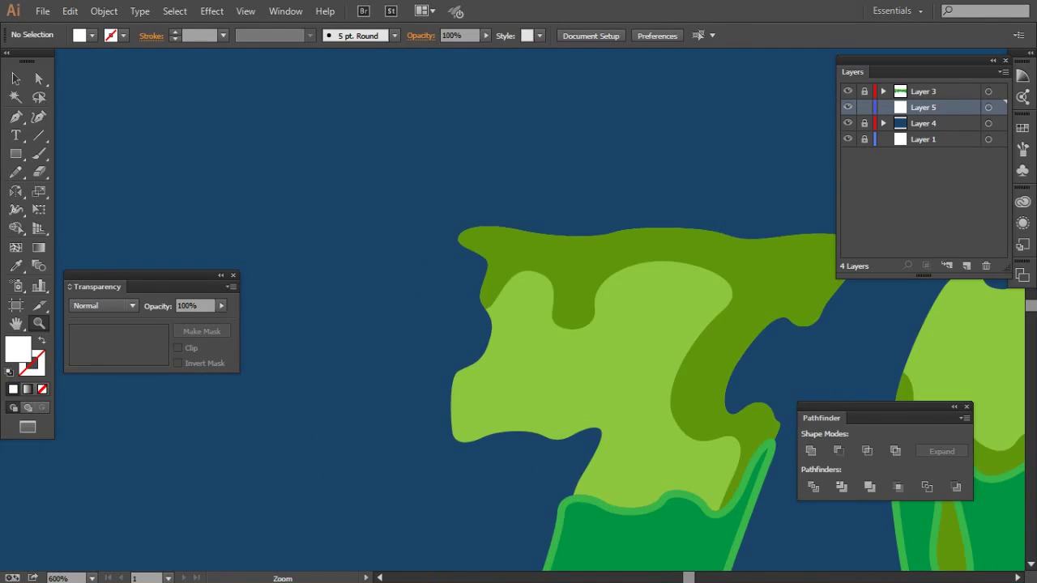
key("p")
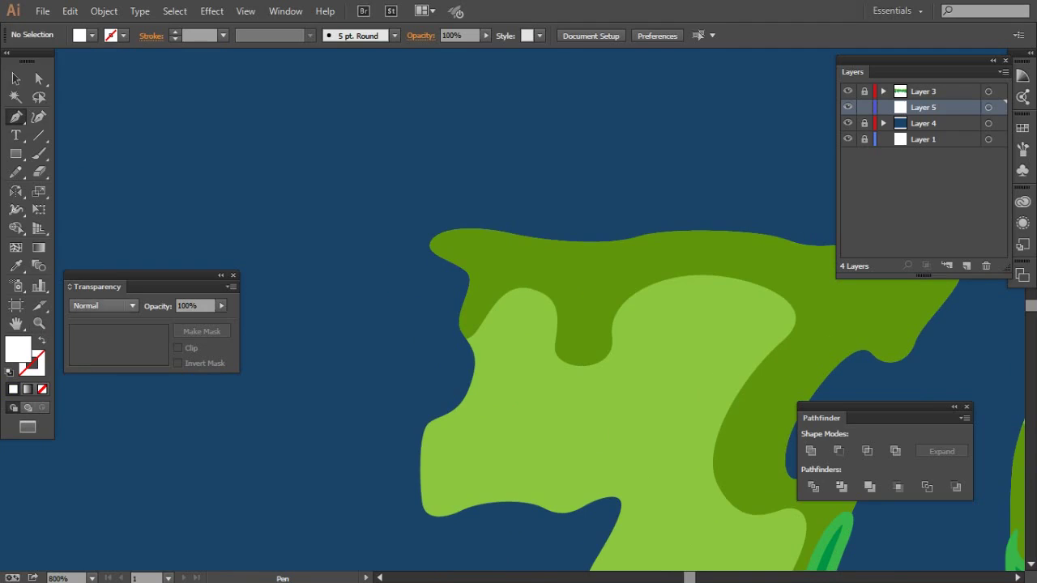
double_click(18, 348)
left_click(678, 207)
- Set the fill to pink from the COLOURlovers_Freshhh swatch library
left_click(79, 35)
left_click(12, 128)
left_click(49, 63)
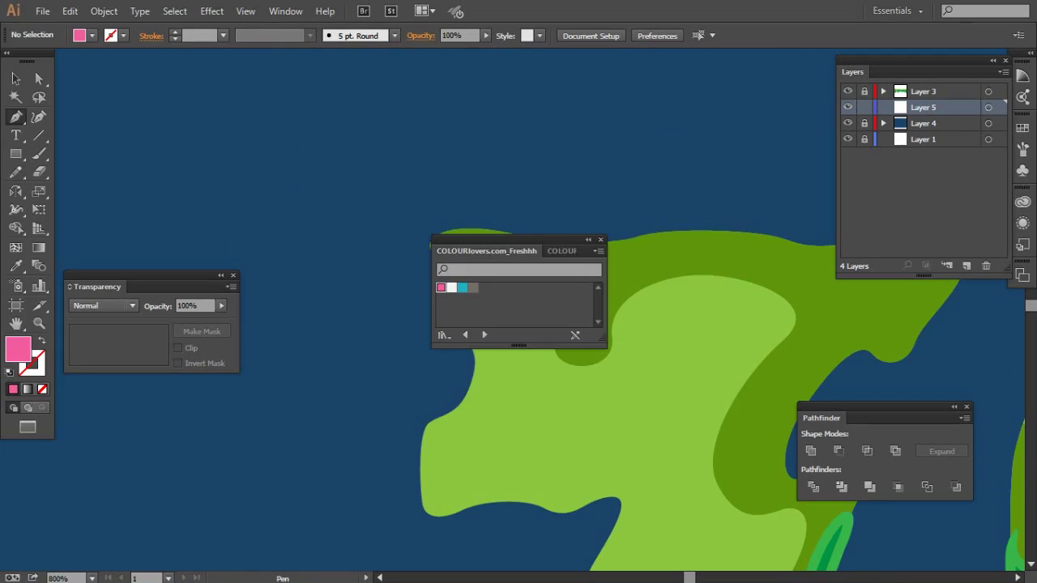
double_click(17, 349)
left_click(453, 195)
left_click(677, 207)
left_click_drag(486, 250, 259, 92)
- Pen a pink scalloped brain along the Z's top-left edge
key("z")
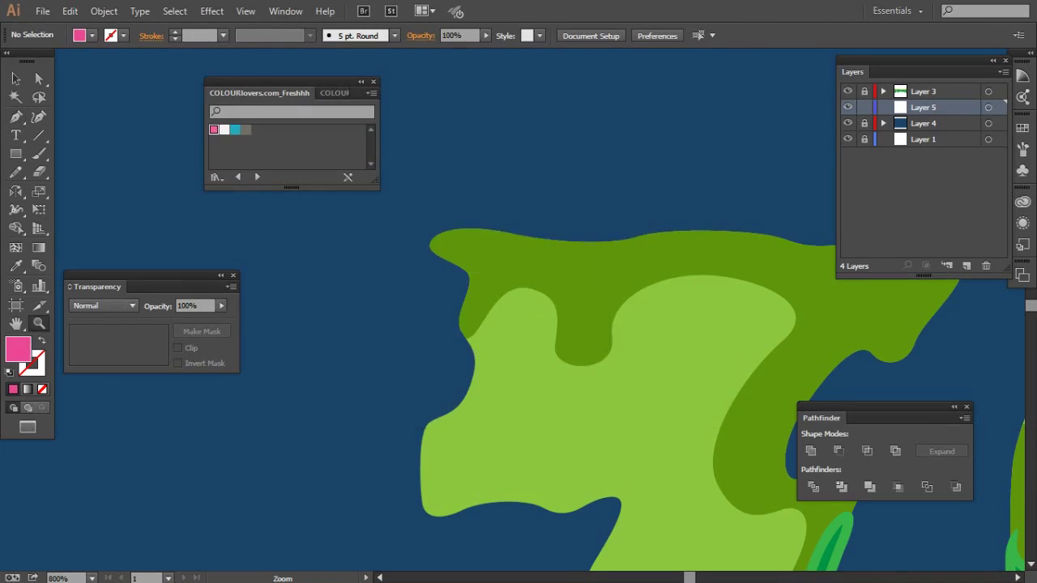
left_click(399, 264)
key("p")
left_click_drag(471, 225, 504, 158)
left_click_drag(476, 254, 459, 281)
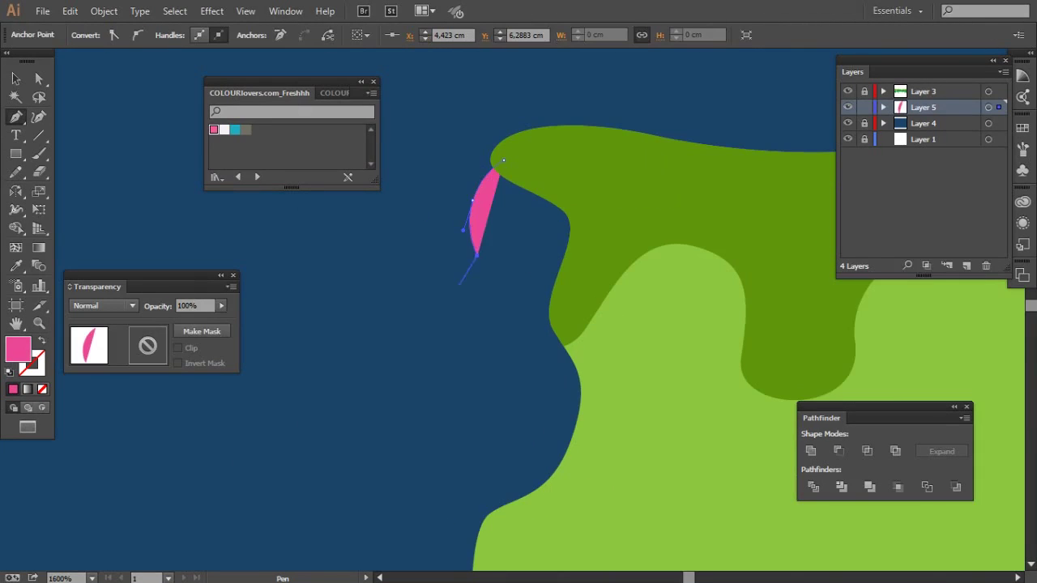
left_click_drag(479, 358, 447, 387)
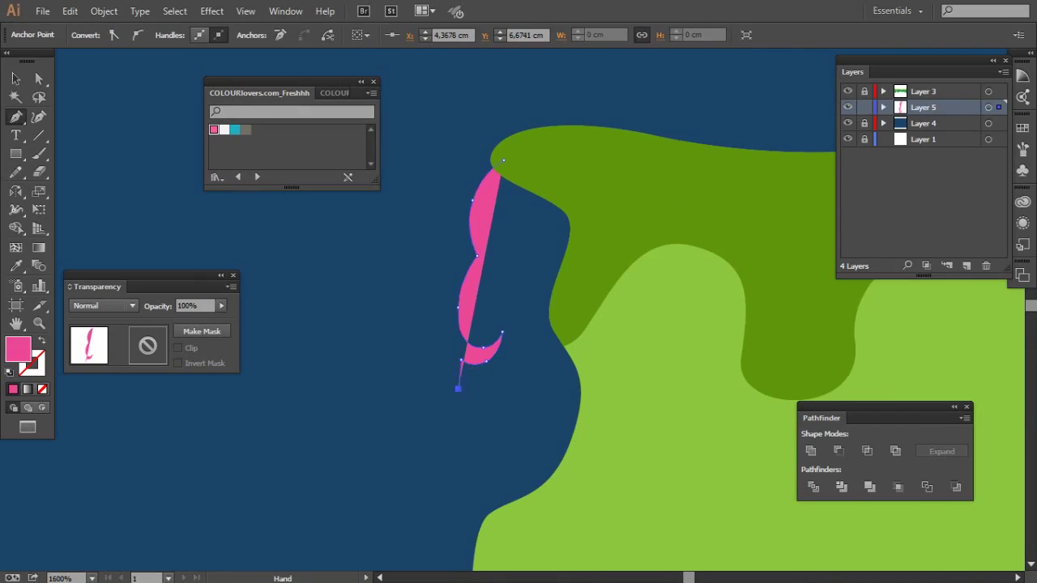
scroll(453, 387, "down", 3)
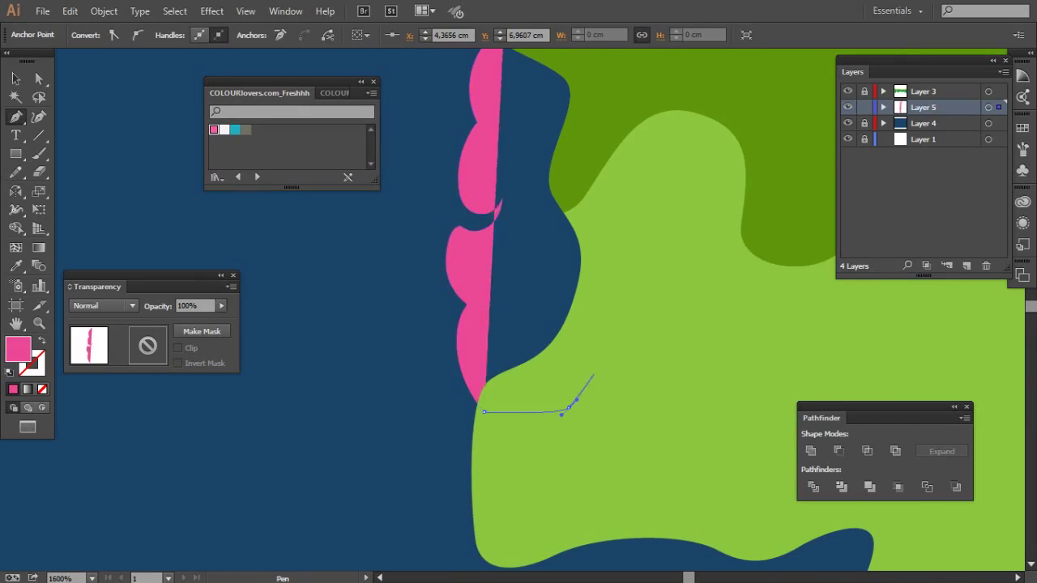
key("ctrl+shift+a")
key("ctrl+minus")
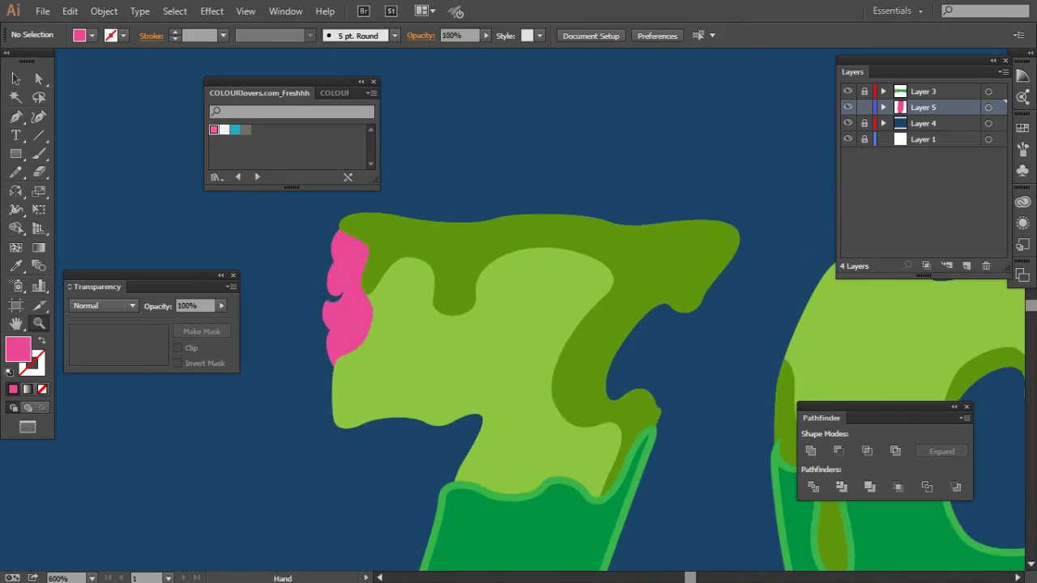
- Draw a white bone with a rounded knob across the Z's diagonal gap
left_click(224, 130)
key("ctrl+plus")
key("p")
left_click_drag(549, 217, 553, 183)
left_click_drag(506, 269, 512, 275)
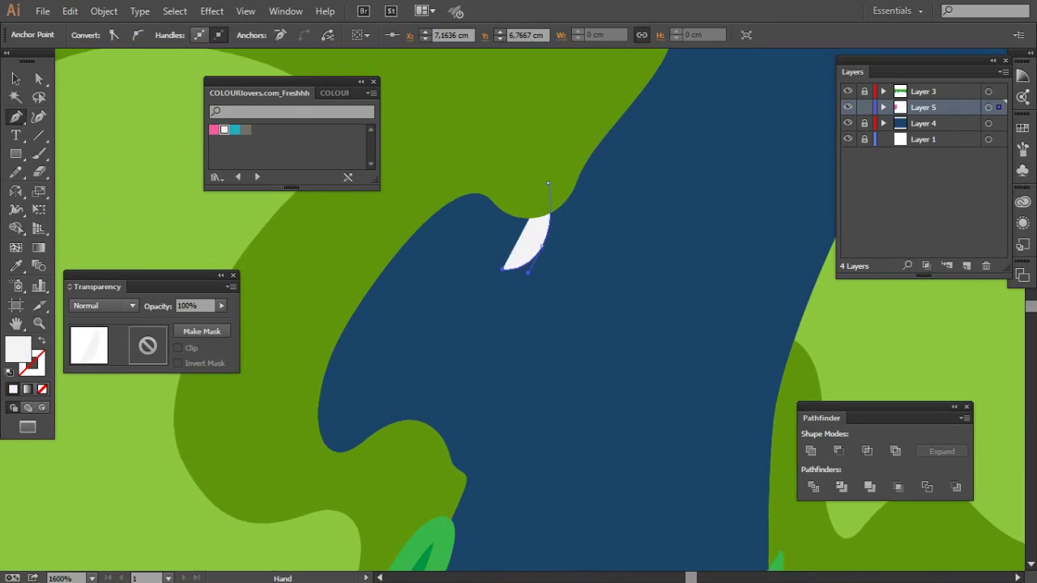
left_click_drag(437, 413, 387, 406)
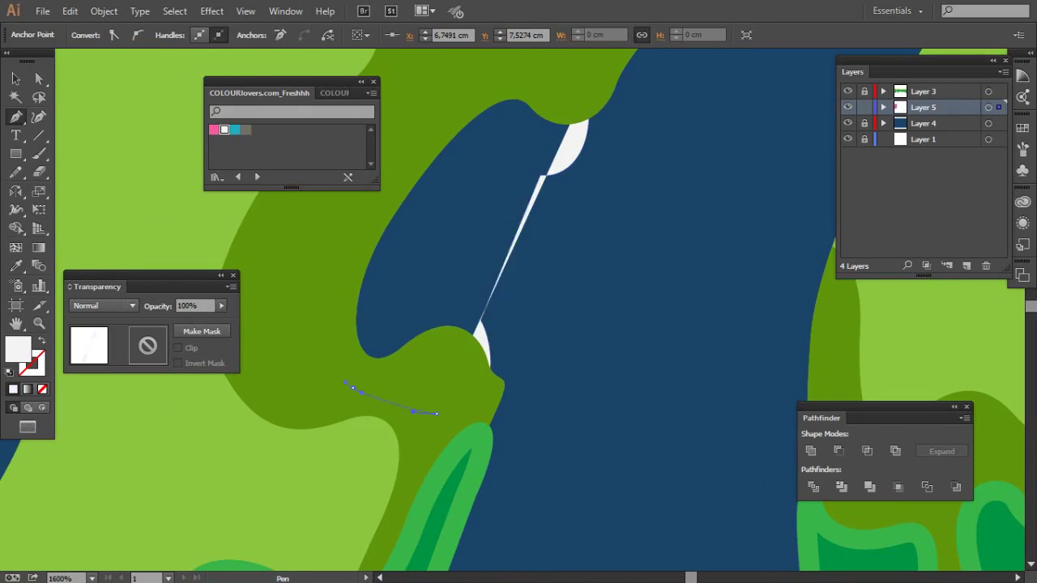
left_click_drag(343, 381, 334, 372)
left_click(369, 299)
left_click(456, 188)
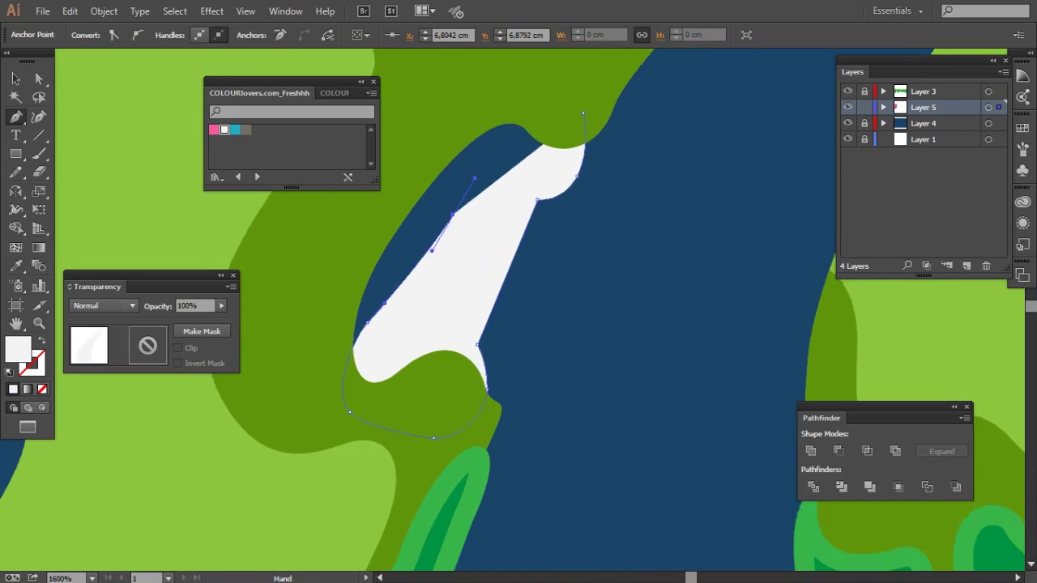
scroll(476, 243, "up", 3)
left_click_drag(477, 247, 465, 225)
key("ctrl+shift+a")
- Zoom out to view the lettering, then step back in
key("ctrl+minus")
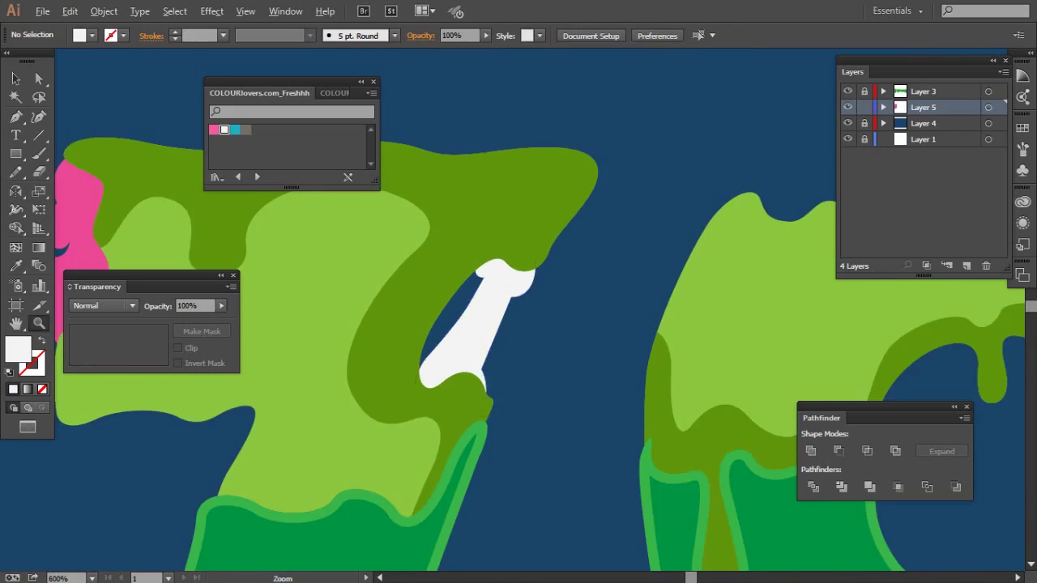
key("ctrl+minus")
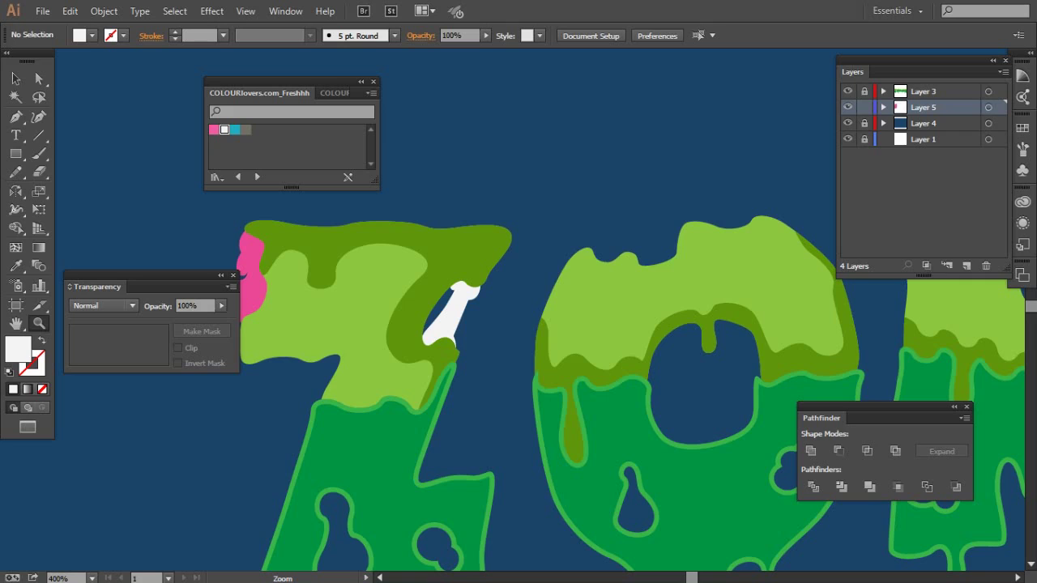
key("o")
key("ctrl+plus")
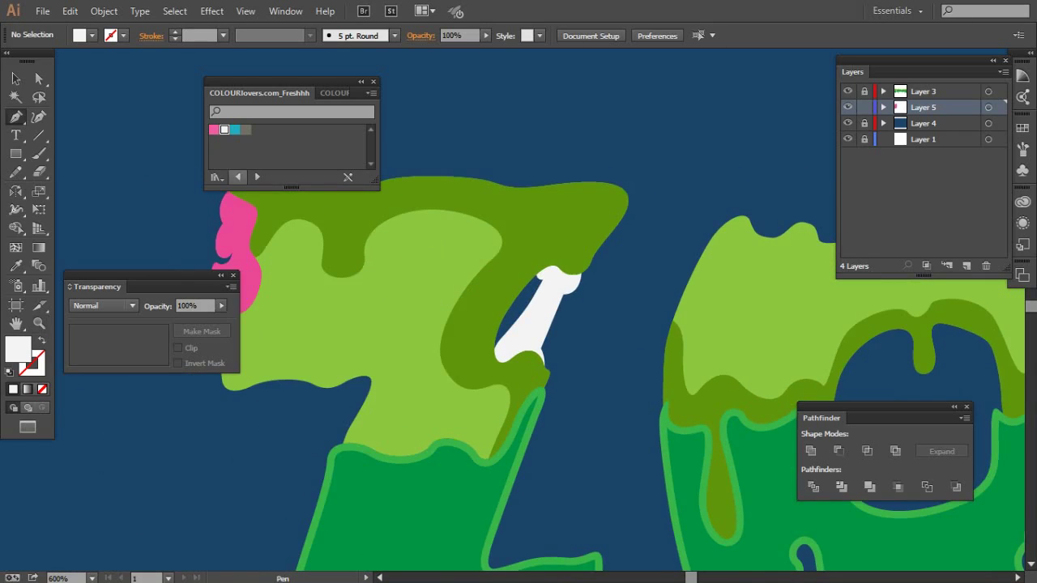
- Pen a pink scalloped brain on top of the O
left_click(213, 129)
key("ctrl+plus")
key("ctrl+plus")
left_click_drag(486, 243, 486, 316)
left_click_drag(377, 279, 413, 243)
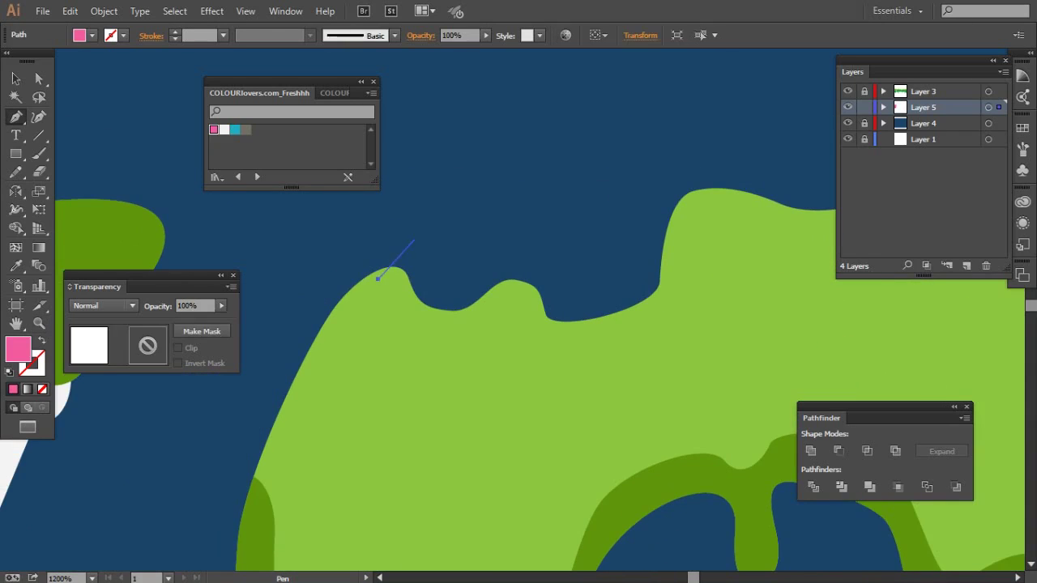
left_click_drag(478, 222, 502, 230)
mouse_move(543, 197)
left_mouse_down()
mouse_move(660, 158)
mouse_move(574, 204)
mouse_move(610, 193)
mouse_move(725, 215)
left_mouse_up()
left_click_drag(725, 216, 623, 215)
left_click_drag(688, 256, 826, 168)
left_click_drag(728, 259, 631, 296)
left_click_drag(563, 354, 502, 362)
left_click_drag(395, 370, 330, 370)
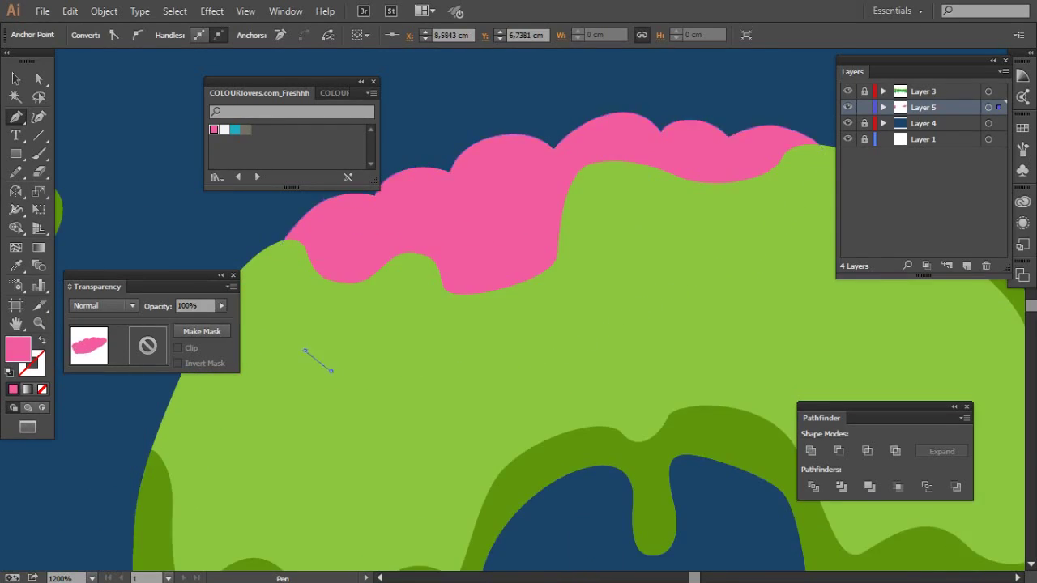
- Draw a second pink scalloped brain on the M's upper right
left_click_drag(810, 243, 210, 283)
left_click_drag(728, 243, 324, 203)
left_click_drag(528, 168, 592, 161)
left_click_drag(638, 186, 654, 300)
scroll(653, 300, "down", 3)
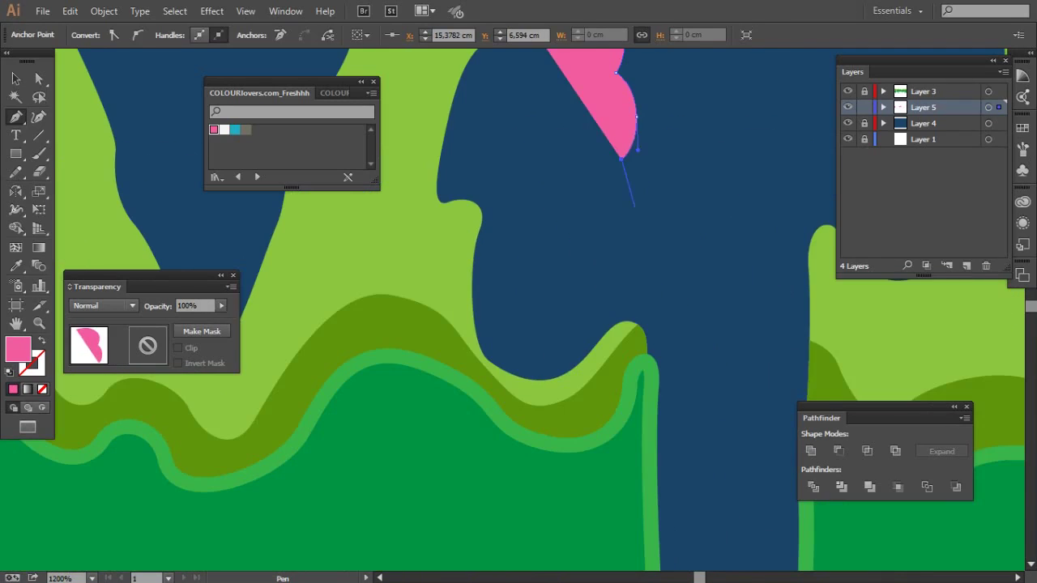
left_click_drag(642, 218, 644, 261)
key("ctrl+z")
left_click(632, 187)
left_click_drag(611, 205, 629, 249)
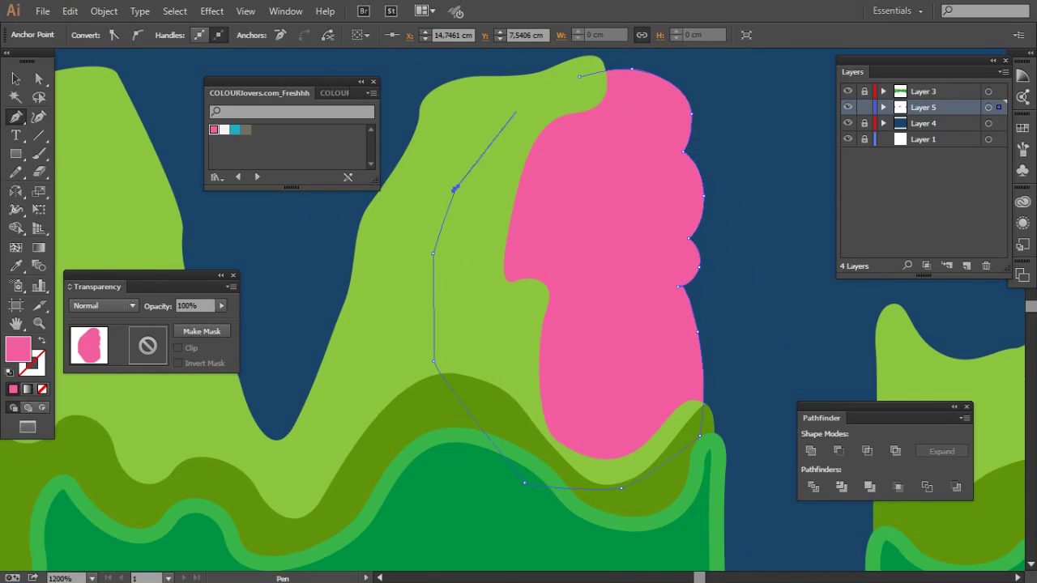
key("v")
key("ctrl+minus")
- With white fill, outline a bone's base and top knob beside the B
key("ctrl+shift+a")
key("z")
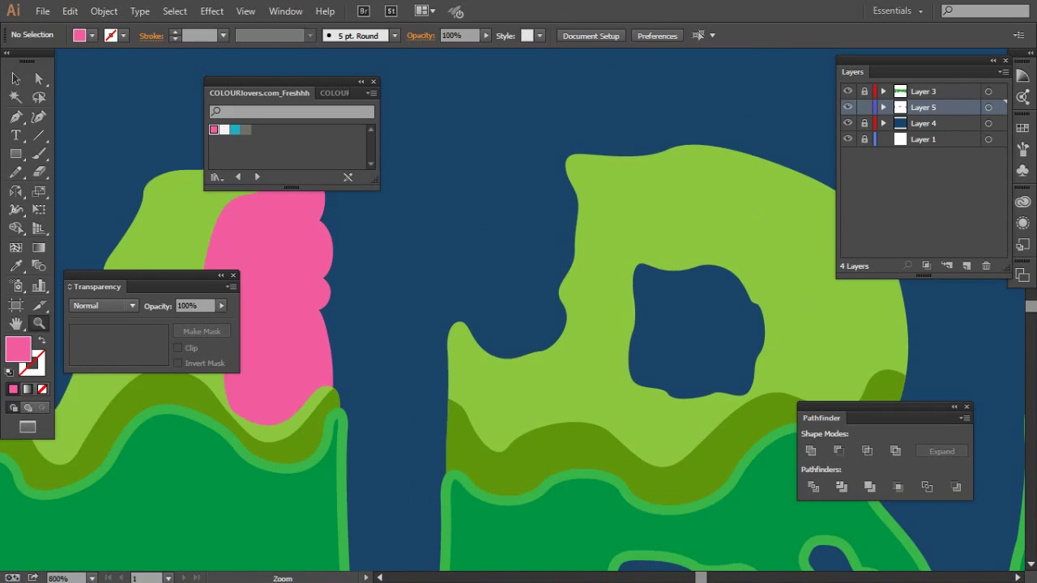
key("ctrl+plus")
key("p")
mouse_move(430, 456)
left_mouse_down()
mouse_move(423, 330)
mouse_move(439, 415)
left_mouse_up()
left_click(429, 346)
left_click_drag(384, 291, 371, 280)
left_click_drag(395, 238, 490, 231)
- Complete the bone's top dip, right lobe and right side down to its base
left_click(442, 268)
left_click_drag(492, 272, 488, 298)
left_click_drag(477, 336, 488, 272)
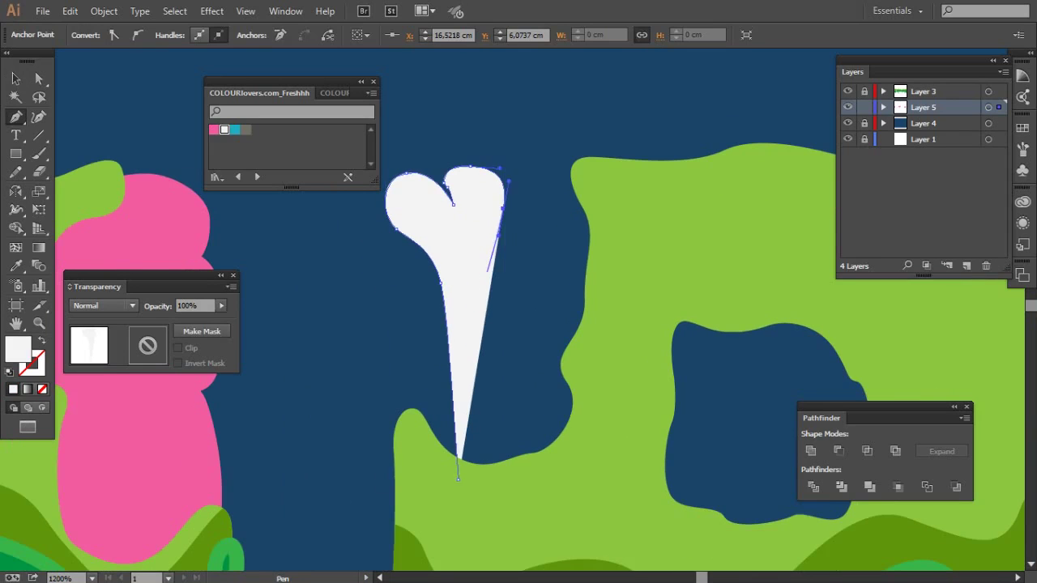
left_click(493, 491)
key("ctrl+shift+a")
key("z")
left_click(516, 259, "alt")
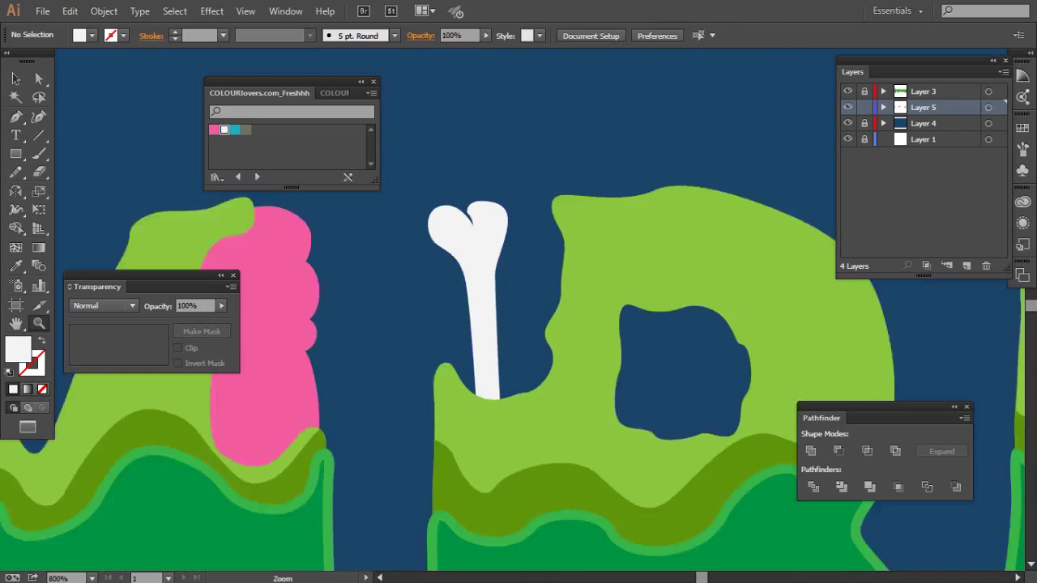
key("i")
left_click(386, 299)
- Pen a pink scalloped brain around the white bone on the B's top
key("z")
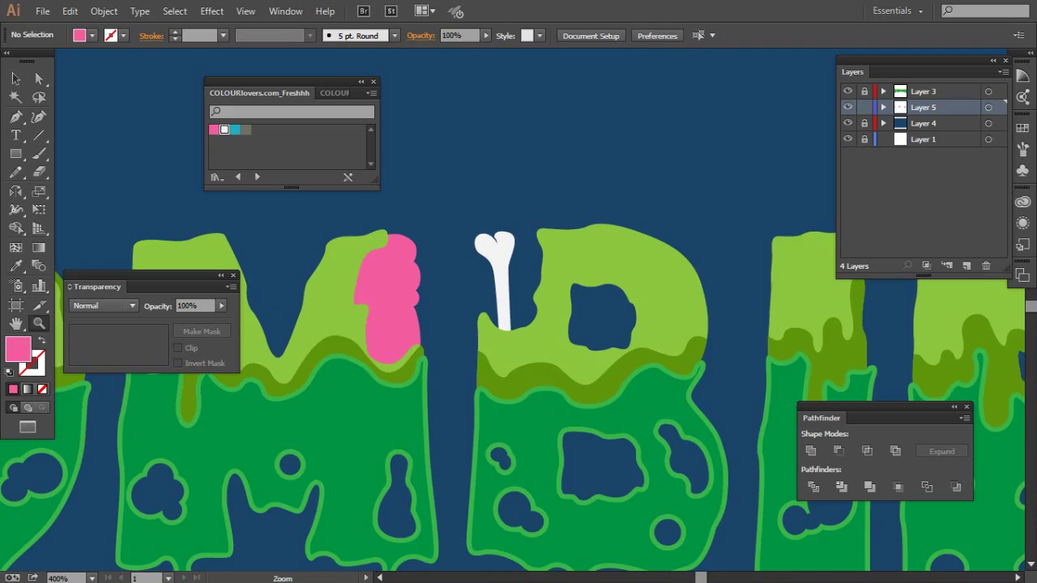
double_click(489, 272)
key("p")
left_click_drag(466, 399, 455, 384)
left_click_drag(441, 296, 437, 276)
mouse_move(440, 235)
left_mouse_down()
mouse_move(442, 219)
mouse_move(491, 196)
left_mouse_up()
left_click_drag(519, 243, 418, 347)
left_click_drag(475, 280, 475, 251)
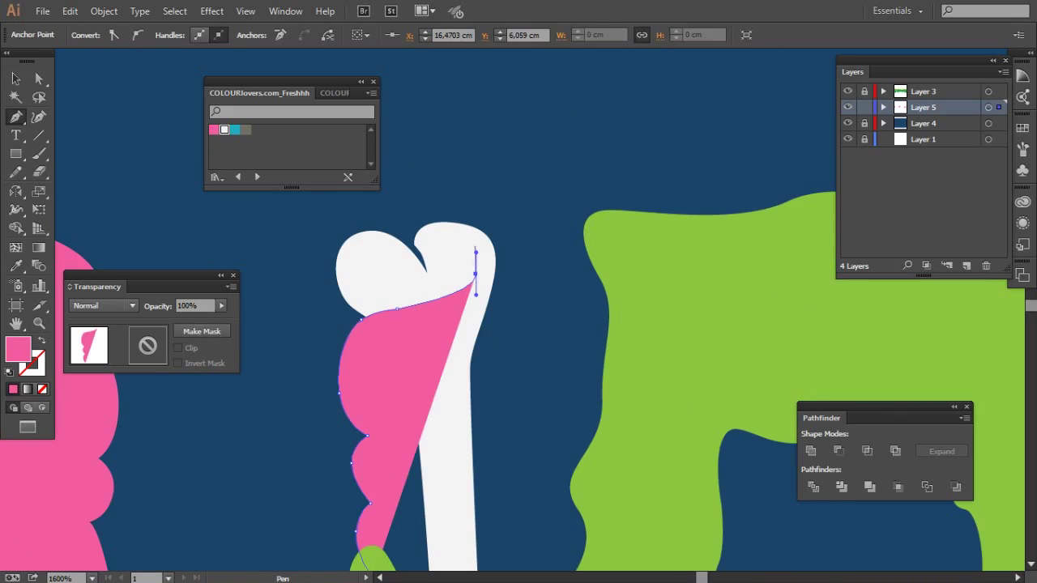
left_click(567, 220)
scroll(584, 227, "down", 5)
left_click_drag(656, 204, 642, 219)
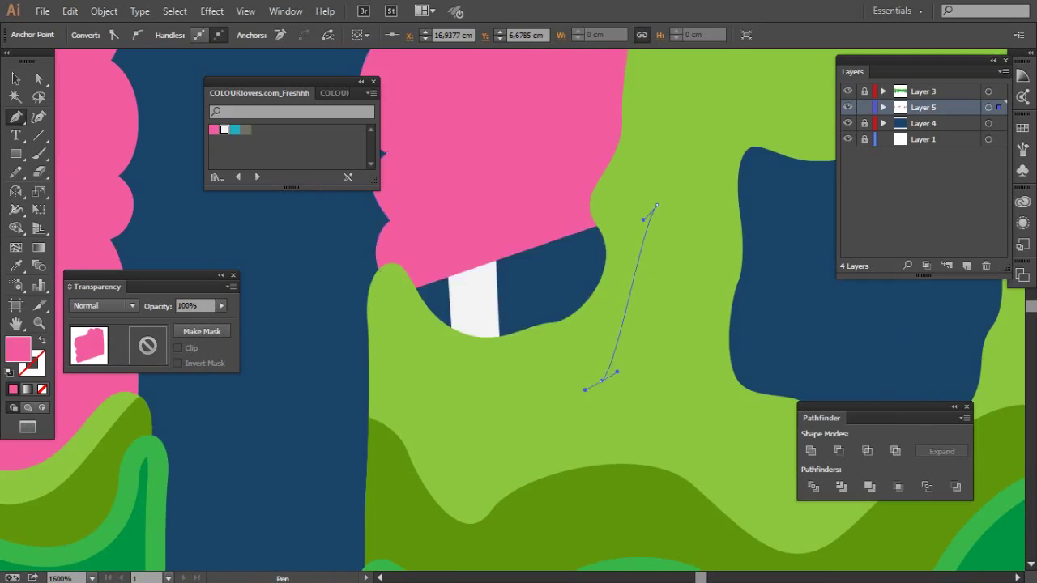
left_click(491, 397)
- Send the pink brain behind the bone and zoom out to check the lettering
left_click(381, 289)
key("ctrl+shift+bracketleft")
key("z")
left_click(611, 324, "alt")
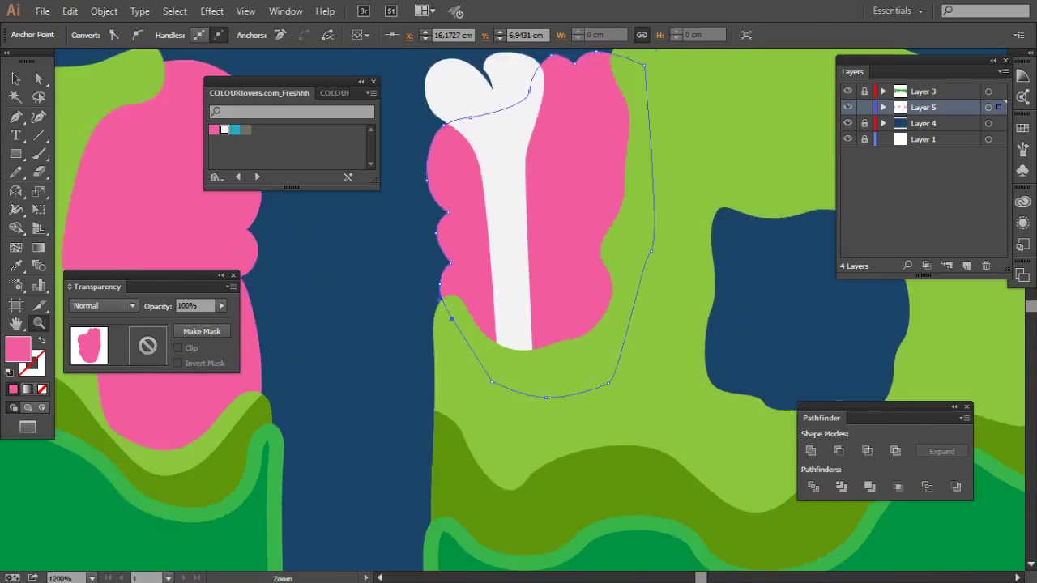
key("ctrl+shift+a")
key("ctrl+minus")
key("ctrl+minus")
key("ctrl+minus")
key("ctrl+minus")
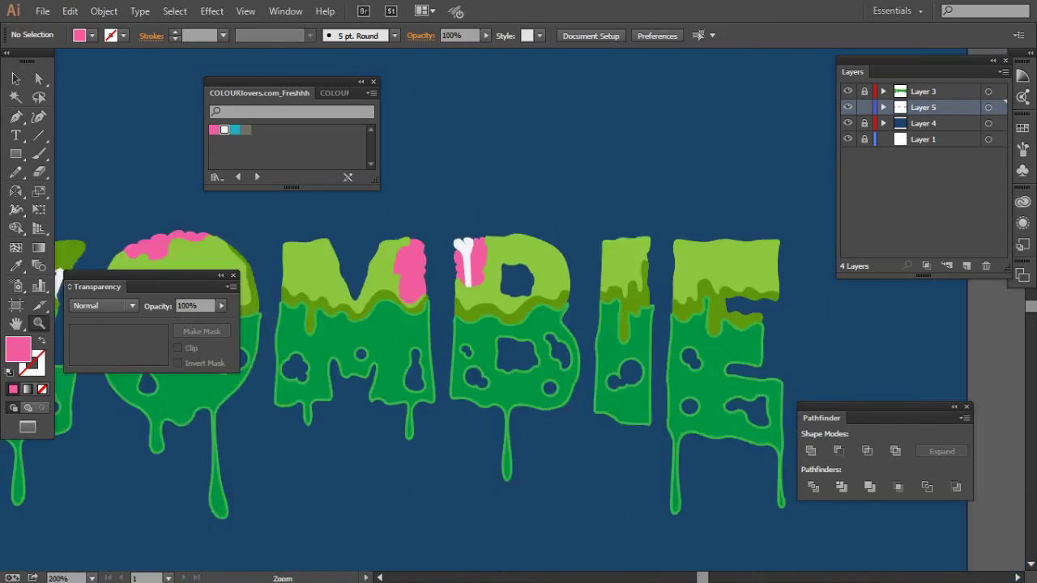
key("ctrl+minus")
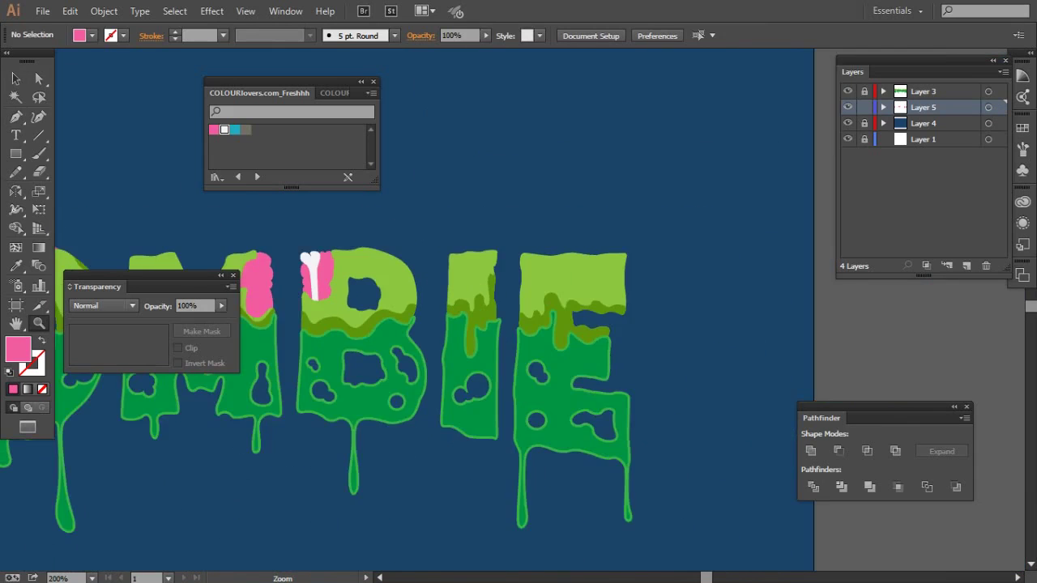
key("ctrl+minus")
key("ctrl+minus")
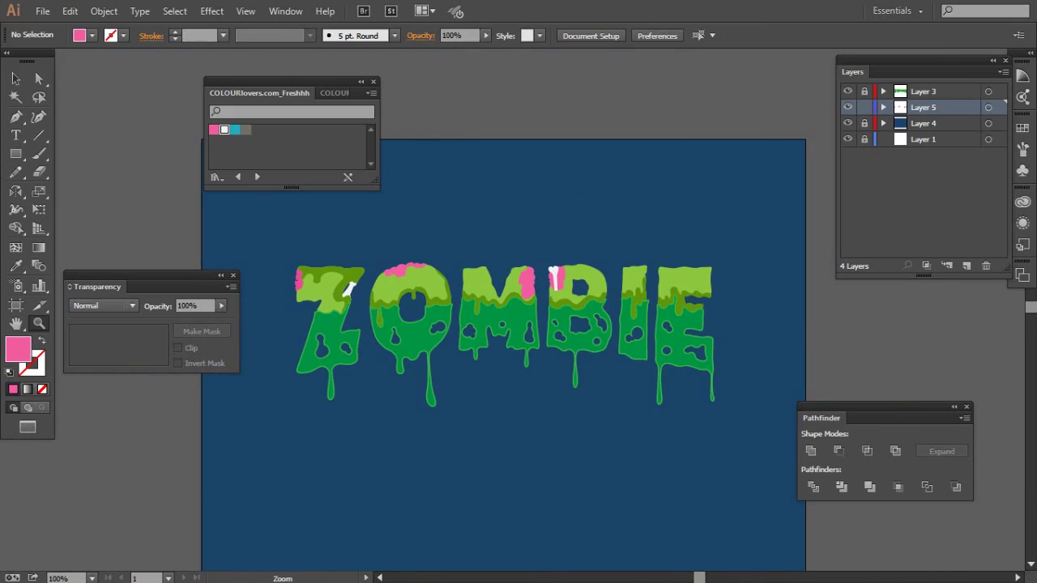
key("ctrl+plus")
key("ctrl+plus")
key("ctrl+plus")
key("ctrl+plus")
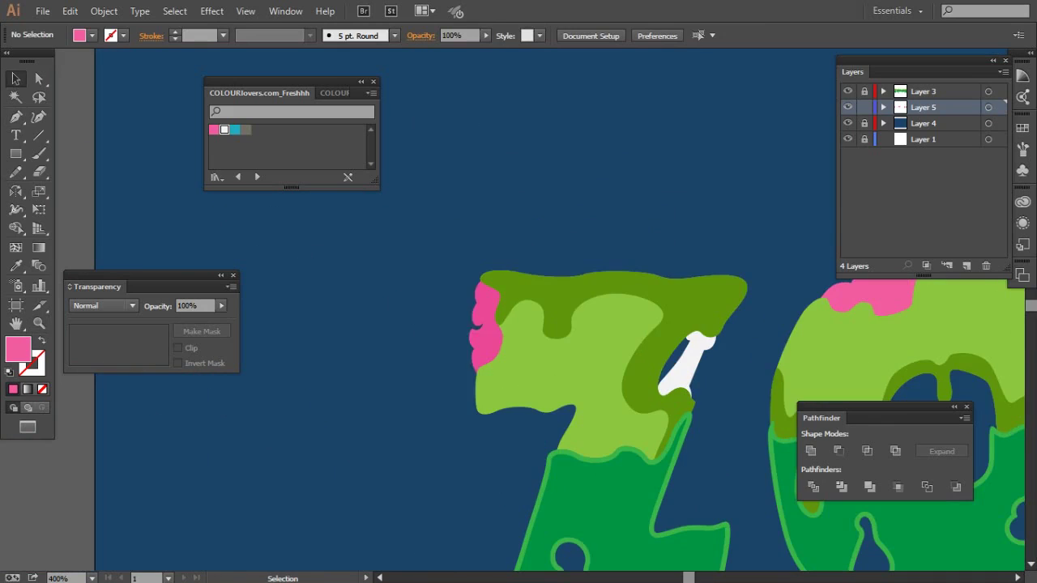
- Pick a darker magenta fill and start a shadow path over the brain's top
double_click(17, 349)
left_click(477, 243)
left_click(678, 185)
key("ctrl+plus")
key("ctrl+plus")
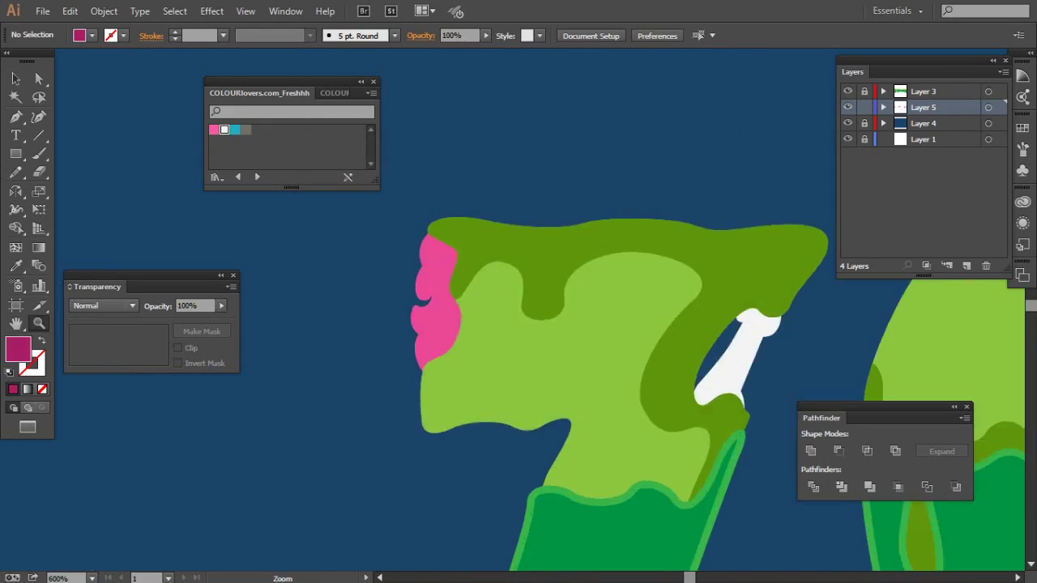
key("ctrl+plus")
key("ctrl+plus")
key("ctrl+plus")
key("p")
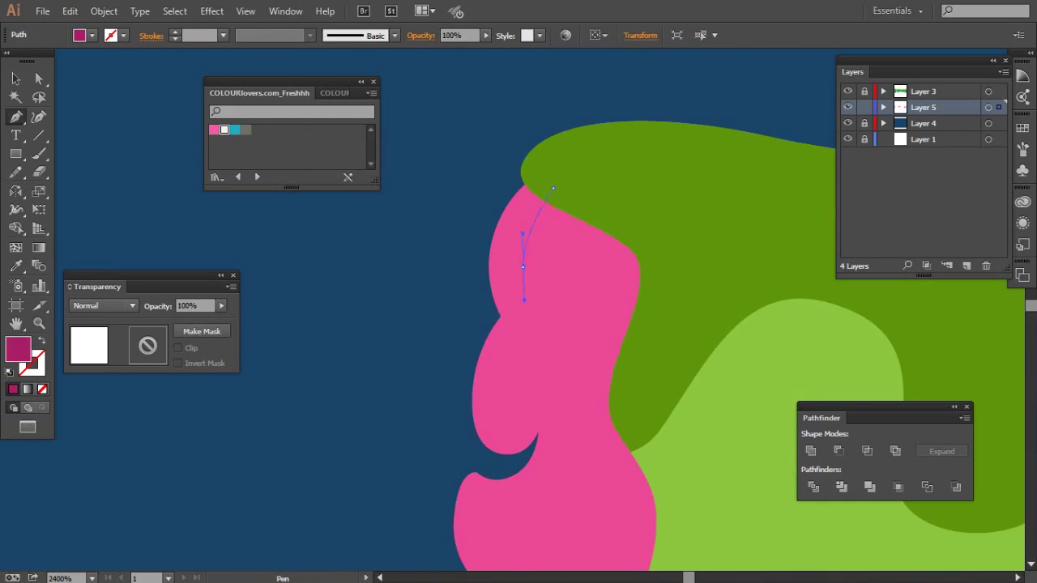
left_click(560, 114)
left_click(531, 192)
left_click(572, 248)
left_click(574, 292)
left_click_drag(567, 324, 567, 213)
- Curve and finish the dark magenta shadow shape along the brain's bumps
left_click_drag(540, 243, 535, 293)
left_click(655, 235)
left_click_drag(675, 417, 717, 300)
left_click(405, 440)
scroll(438, 324, "up", 3)
left_click_drag(434, 451, 438, 253)
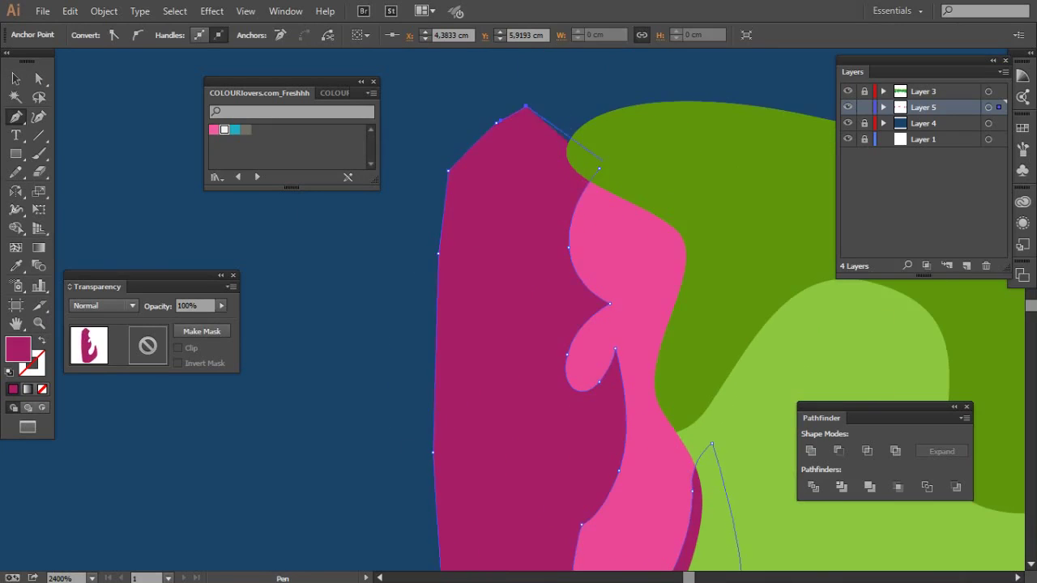
key("v")
key("z")
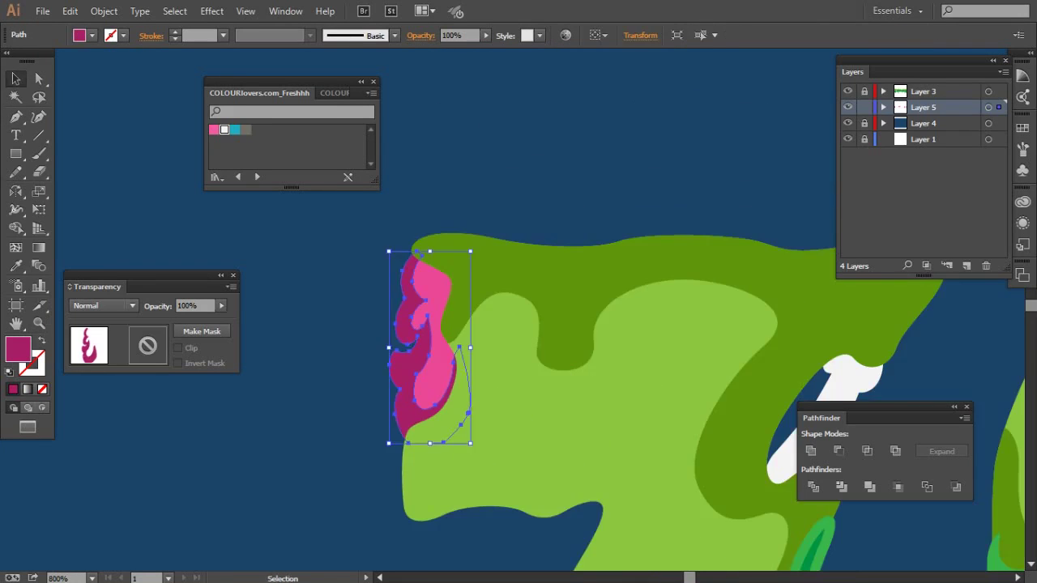
key("ctrl+shift+a")
- Draw a dark magenta scalloped curve along the O brain's top edge
key("ctrl+plus")
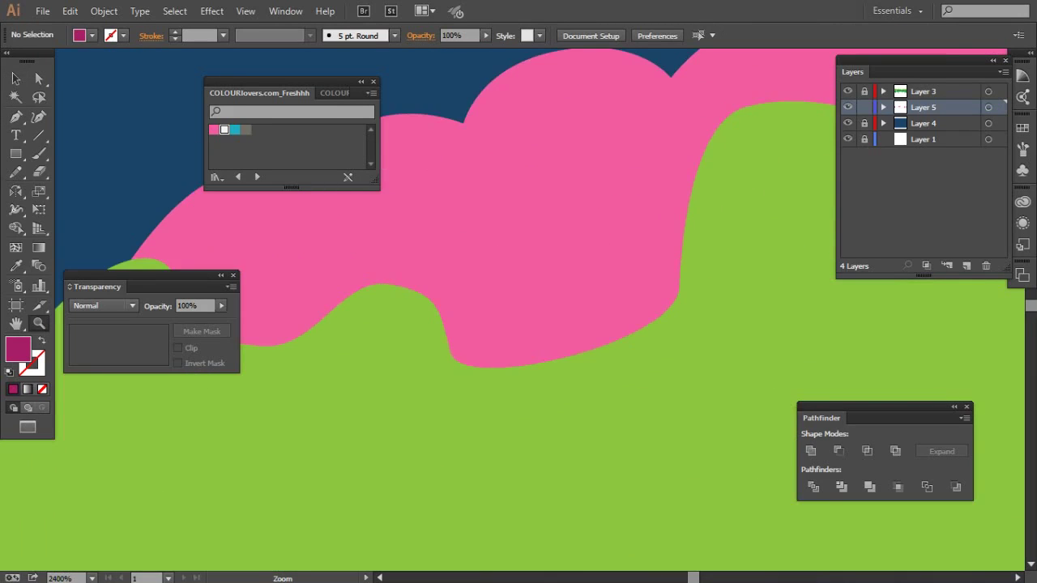
key("p")
left_click(390, 336)
mouse_move(461, 233)
left_mouse_down()
mouse_move(512, 204)
mouse_move(575, 200)
left_mouse_up()
left_click(567, 235)
left_click(610, 239)
left_click_drag(635, 267, 373, 356)
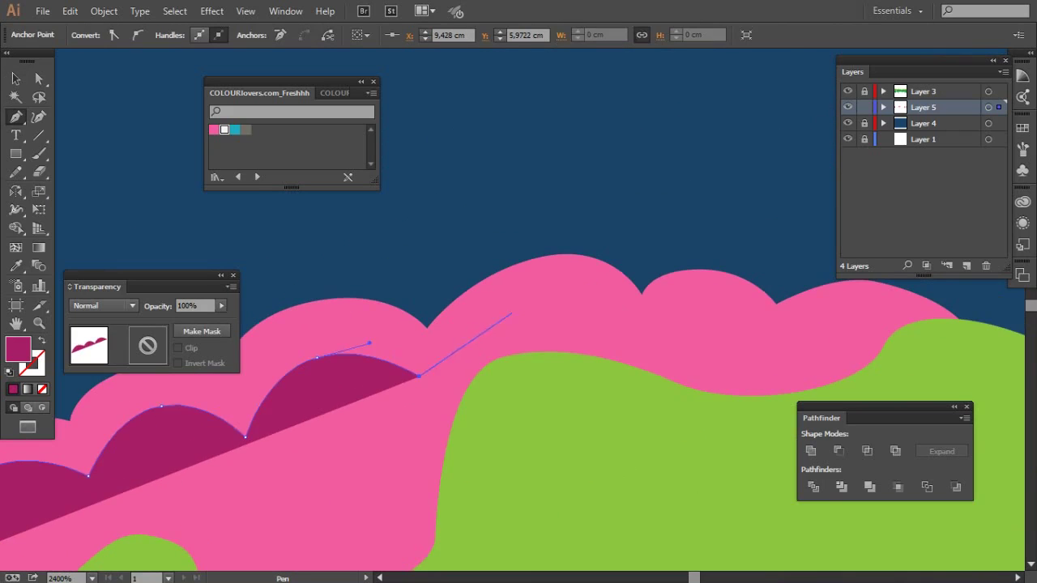
left_click_drag(595, 337, 626, 349)
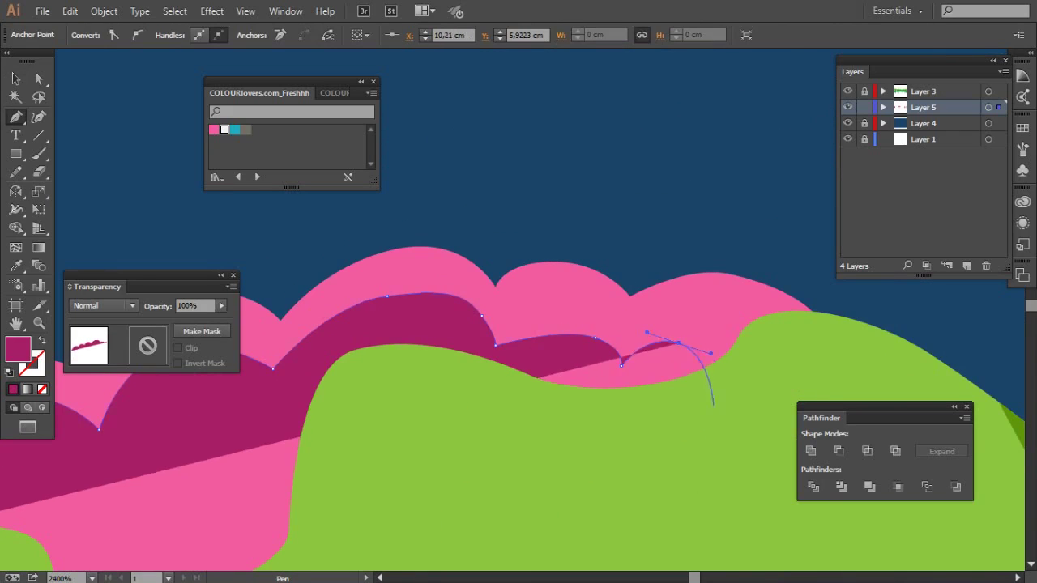
left_click_drag(801, 356, 567, 518)
left_click_drag(486, 454, 675, 337)
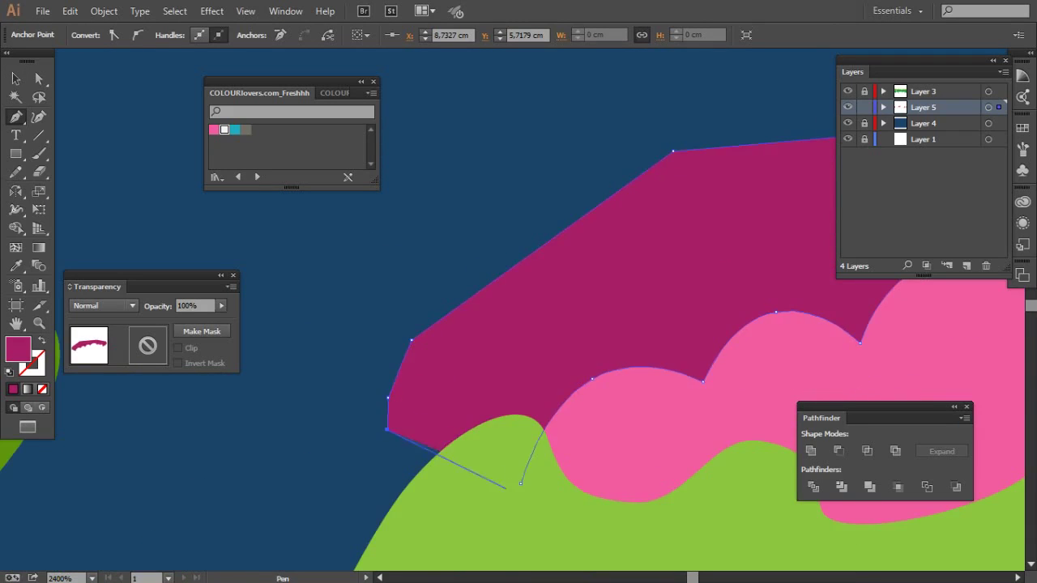
- Zoom out to check the new shading, then zoom back in on the Z and O
key("ctrl+minus")
key("v")
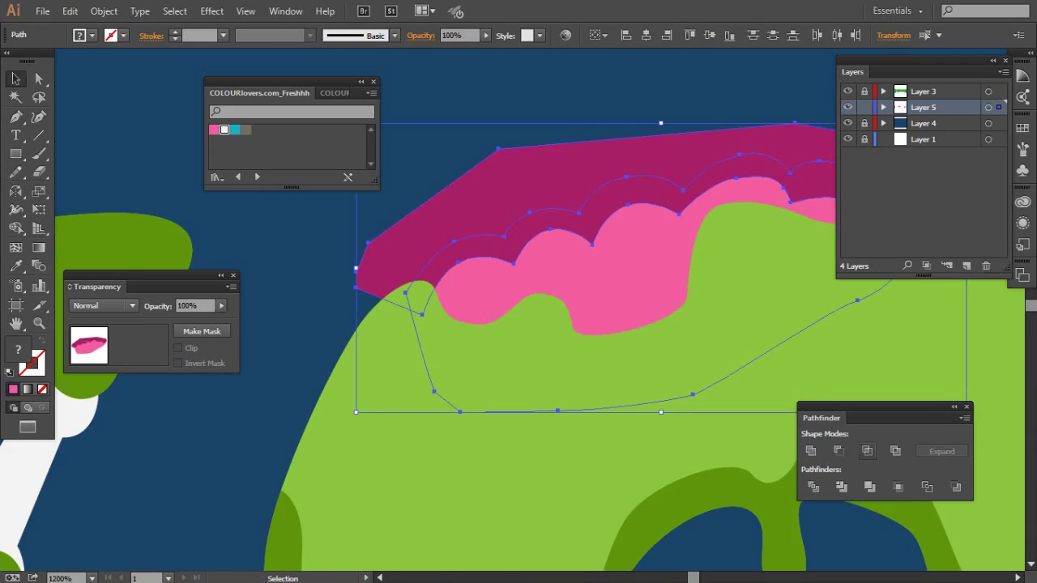
key("ctrl+minus")
key("ctrl+minus")
key("ctrl+minus")
key("ctrl+shift+a")
key("ctrl+minus")
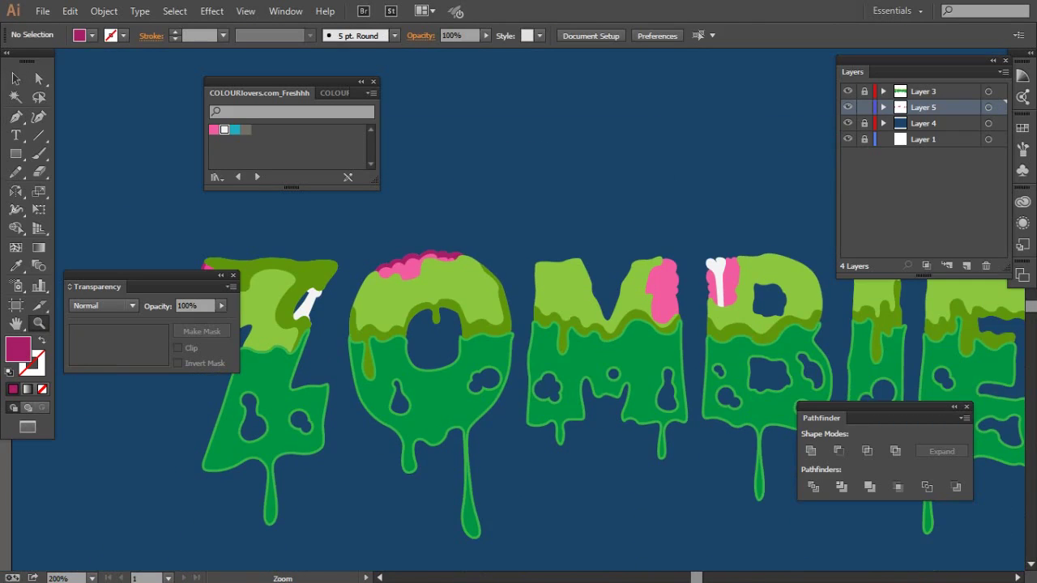
left_click(338, 308)
- Try recolouring the Z and O brain pieces, undoing each to keep light pink
left_click(343, 279)
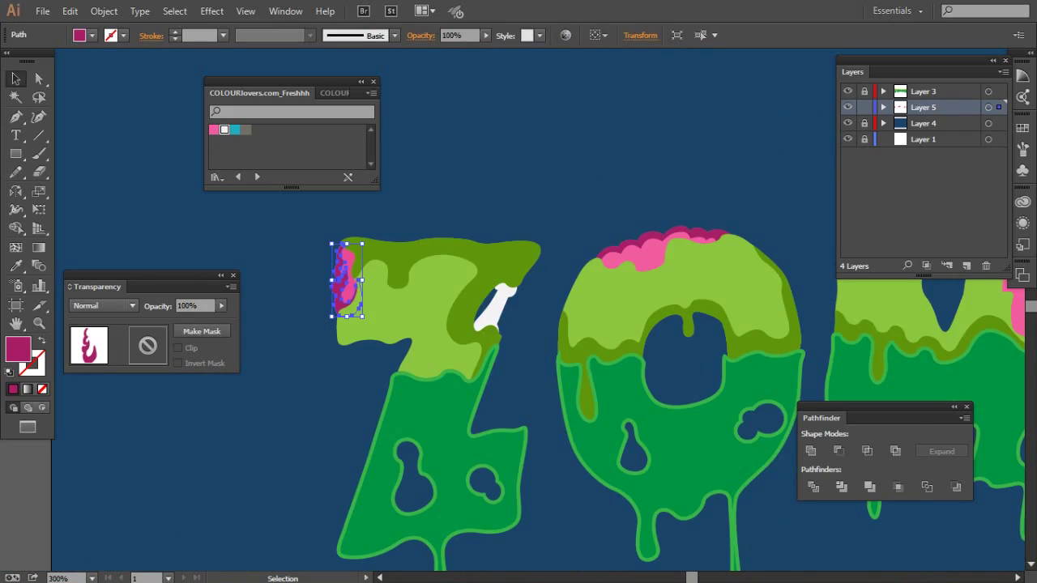
left_click(647, 243)
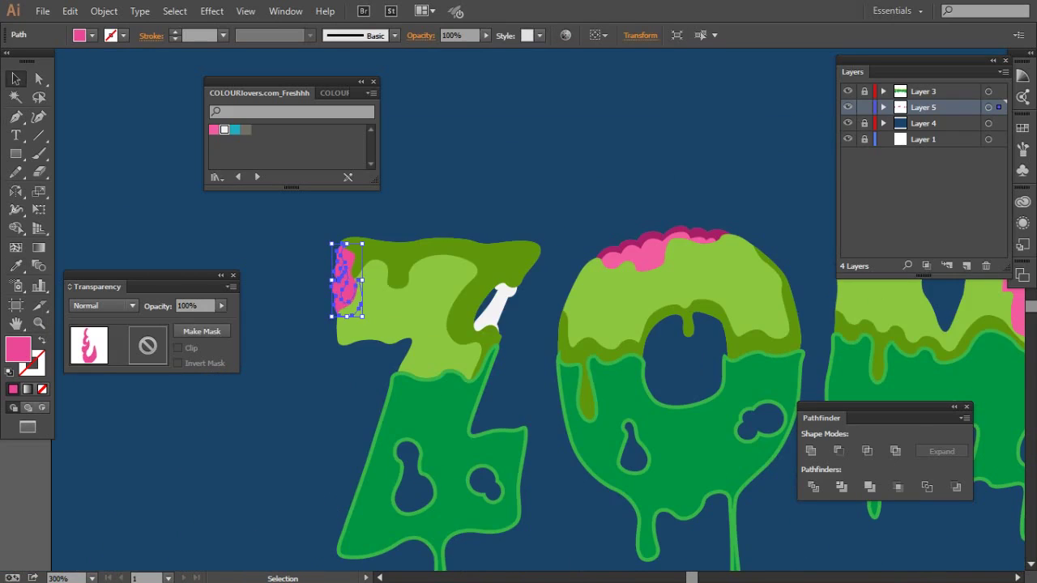
key("ctrl+z")
left_click(656, 247)
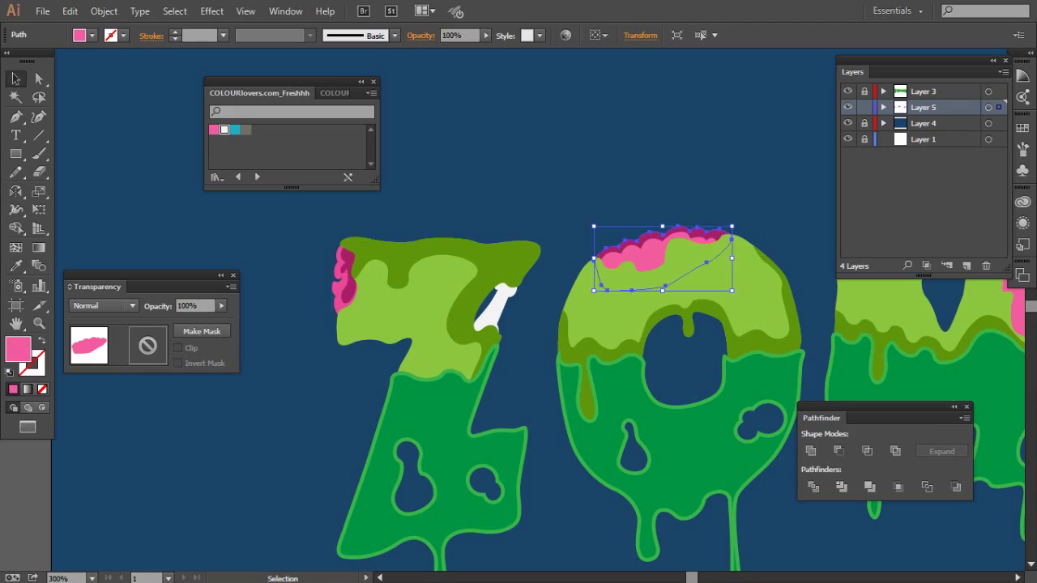
left_click_drag(648, 365, 397, 365)
key("i")
left_click(95, 261)
key("ctrl+z")
key("ctrl+z")
- Zoom into the M's brain and begin a light pink highlight curve down its side
key("z")
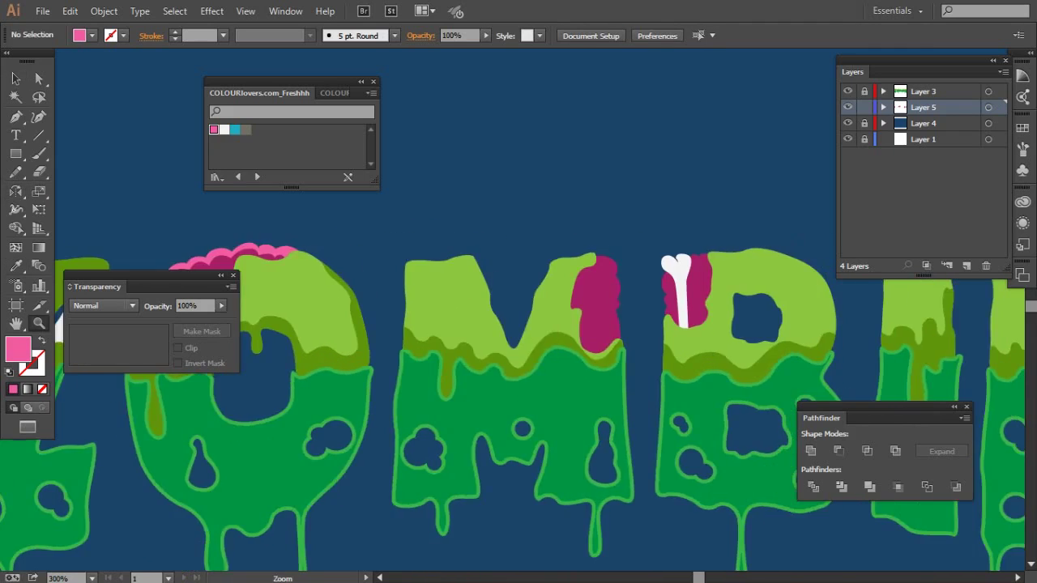
left_click_drag(867, 281, 955, 281)
key("p")
left_click(489, 194)
left_click_drag(551, 194, 553, 284)
mouse_move(556, 359)
left_mouse_down()
mouse_move(546, 284)
mouse_move(562, 332)
left_mouse_up()
left_click_drag(562, 363, 551, 405)
left_click_drag(491, 440, 461, 437)
left_click_drag(458, 381, 464, 336)
- Complete and close the light pink highlight shape on the M's brain
left_click(401, 229)
left_click(356, 309)
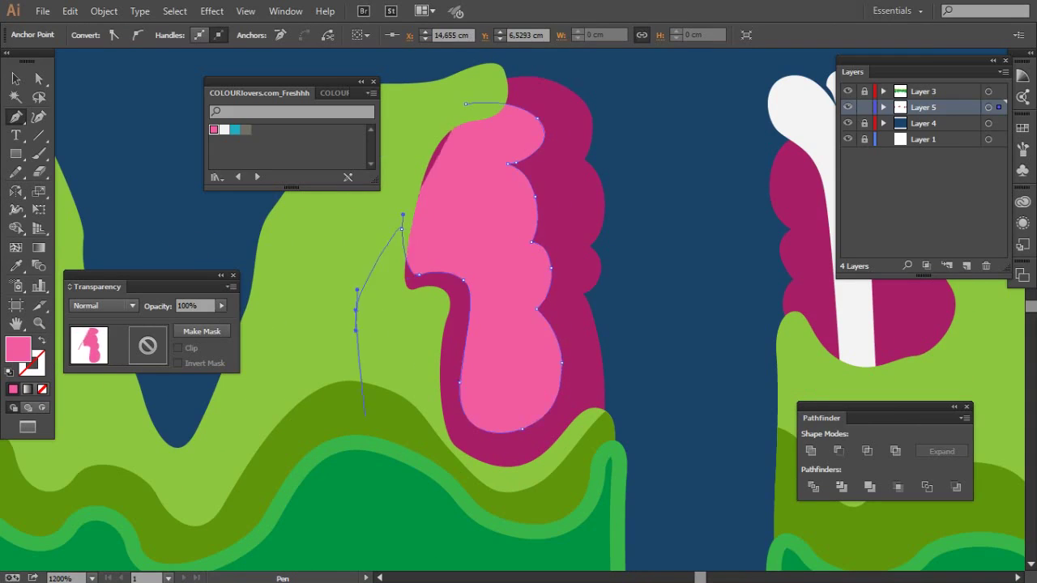
left_click(652, 379)
scroll(662, 202, "up", 3)
left_click(555, 99)
left_click(454, 126)
left_click(465, 173)
key("v")
key("ctrl+shift+a")
- Draw a closed pink sliver shape alongside the B's bone
scroll(519, 324, "right", 5)
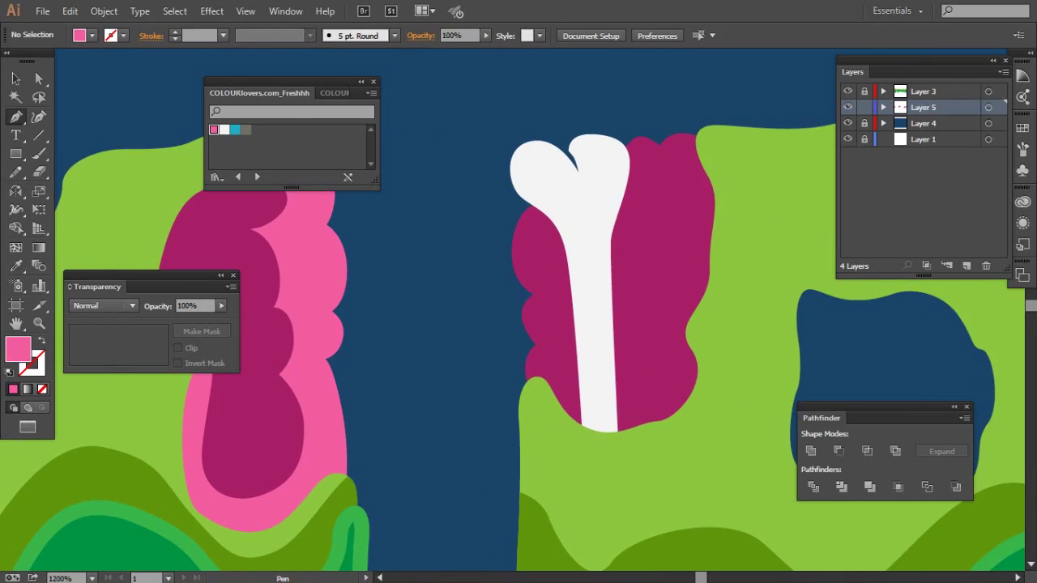
left_click(528, 127)
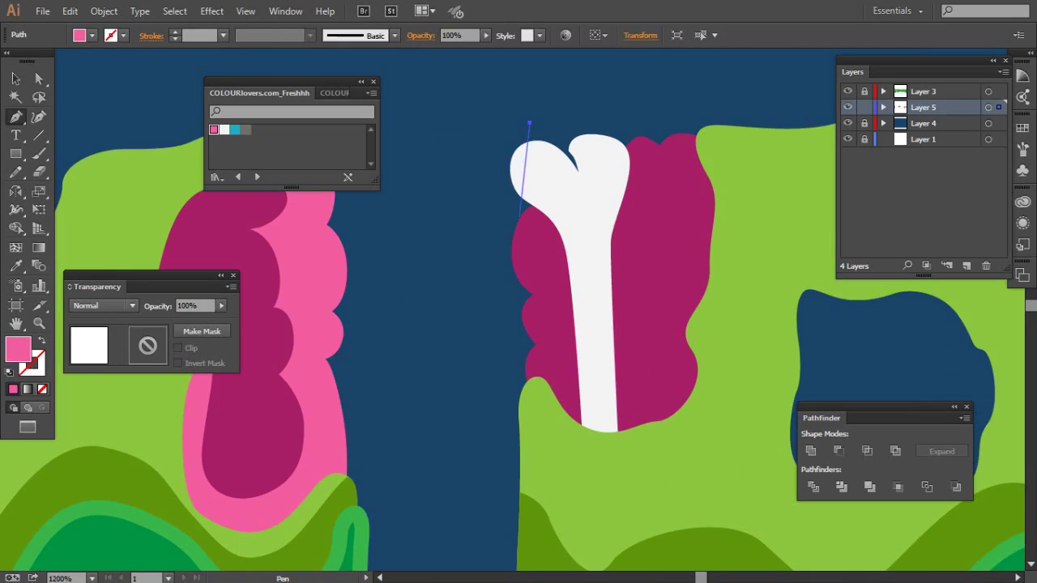
left_click(547, 233)
left_click(555, 296)
left_click(561, 328)
left_click(518, 441)
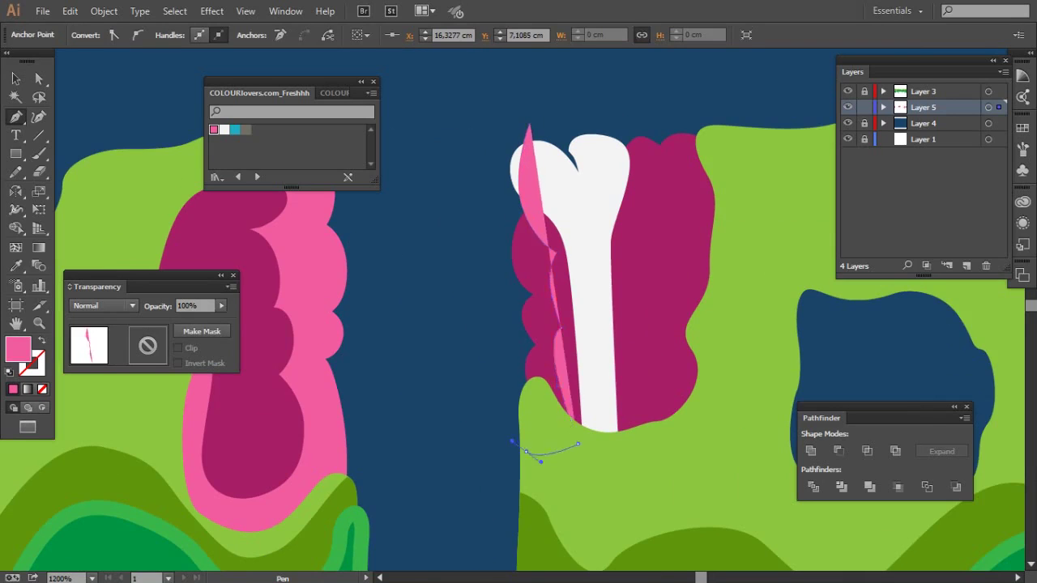
left_click(441, 133)
left_click(528, 127)
- Tuck the pink sliver behind the bone and zoom out to the whole word
left_click(648, 267, "ctrl")
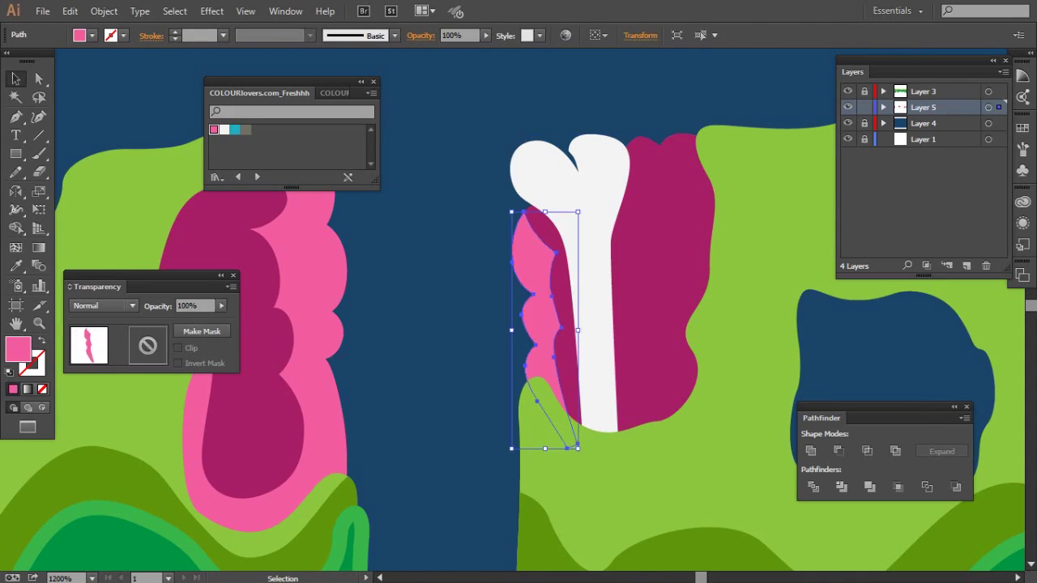
key("ctrl+shift+a")
key("ctrl+minus")
key("ctrl+minus")
key("ctrl+minus")
key("ctrl+minus")
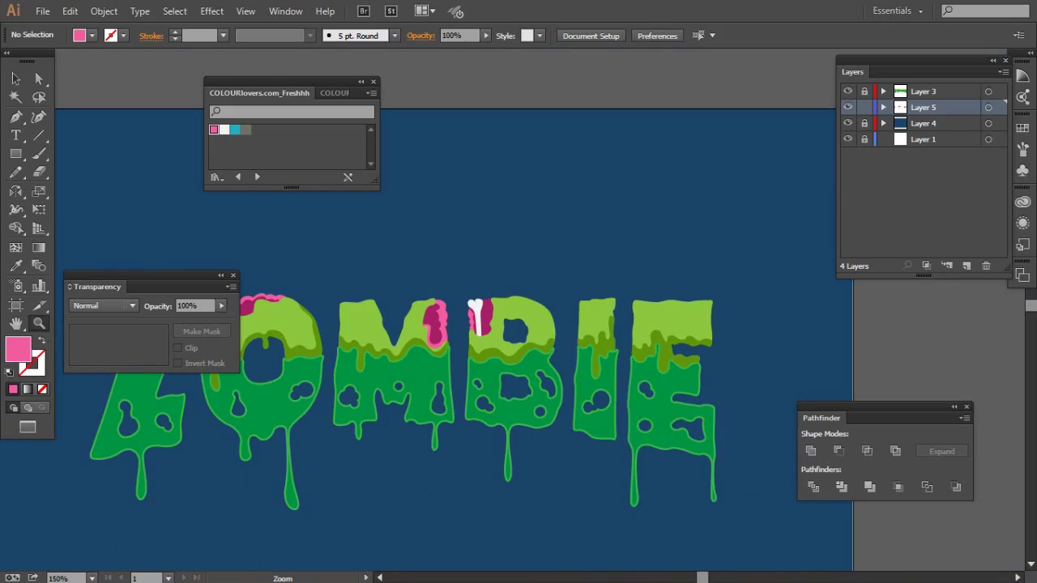
left_click_drag(405, 365, 550, 323)
- Select the pink highlight shapes on the M, B and O brains together
key("v")
left_click(262, 278)
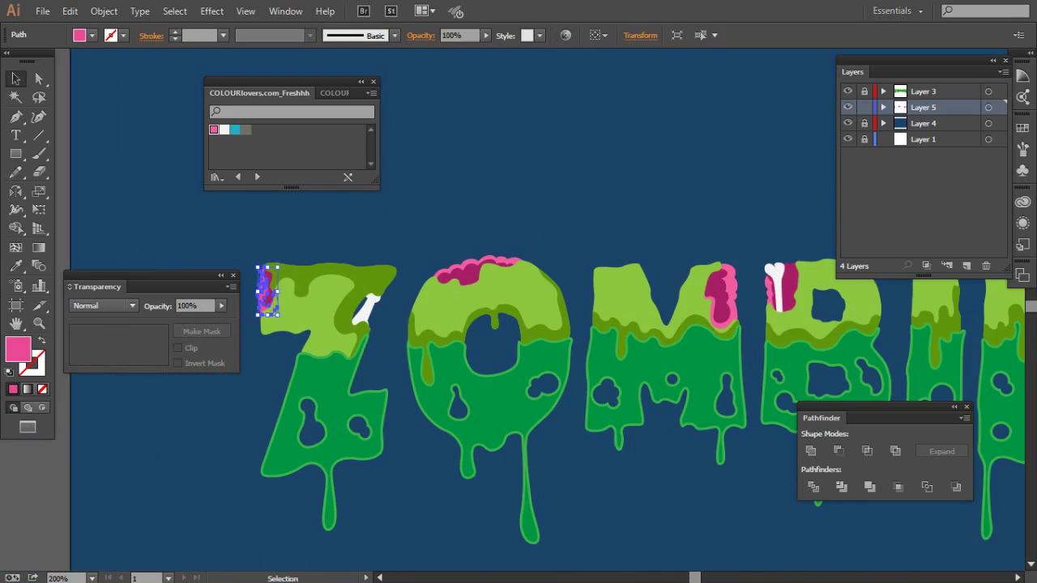
left_click(478, 273, "shift")
left_click(717, 292, "shift")
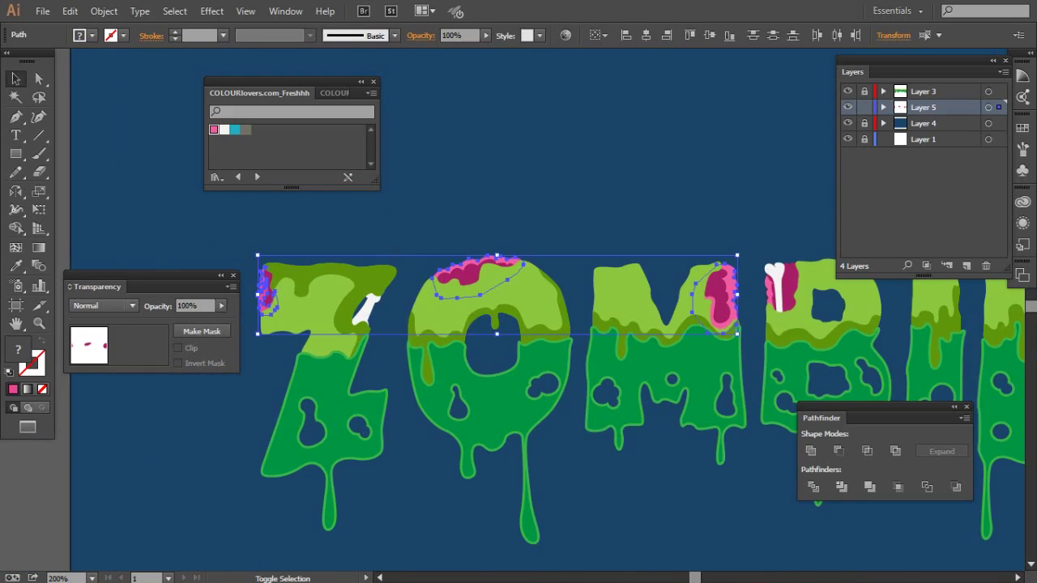
key("ctrl+shift+a")
left_click(717, 295)
left_click(782, 288, "shift")
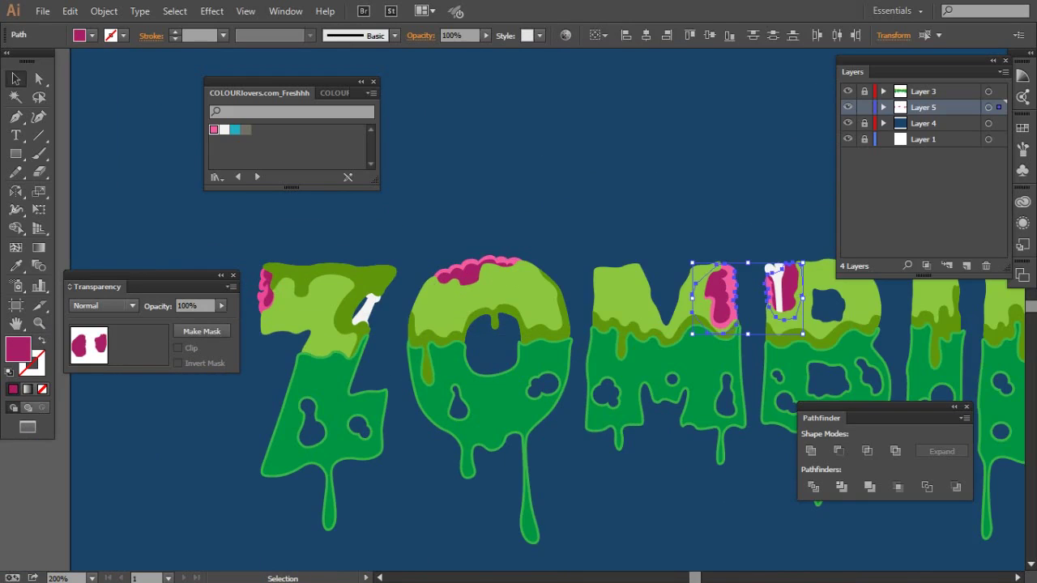
left_click(478, 272, "shift")
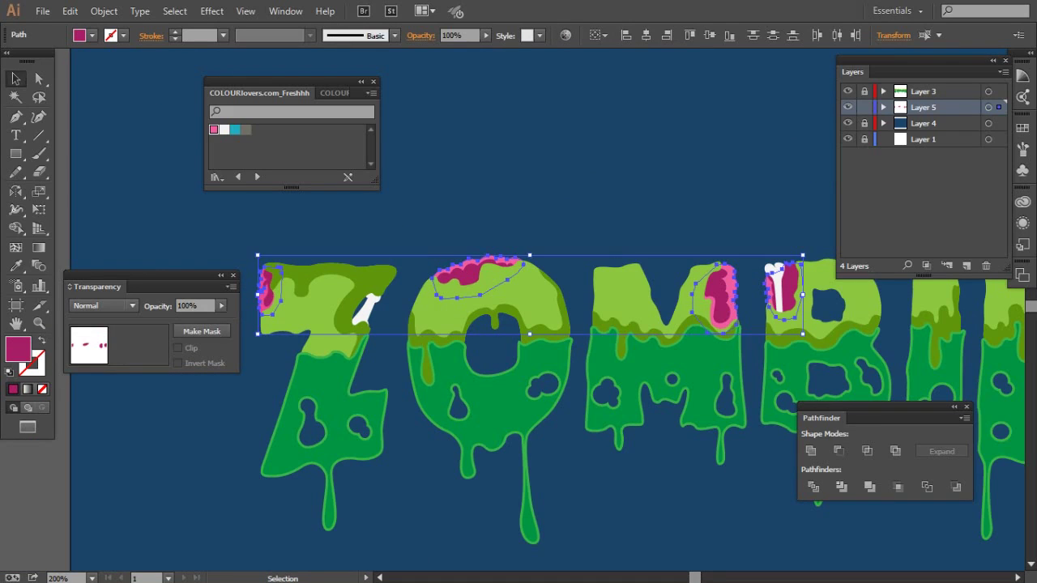
key("o")
- Recolour the selected highlights to a deeper pink, about #DB3F88, then deselect
double_click(18, 349)
left_click(453, 211)
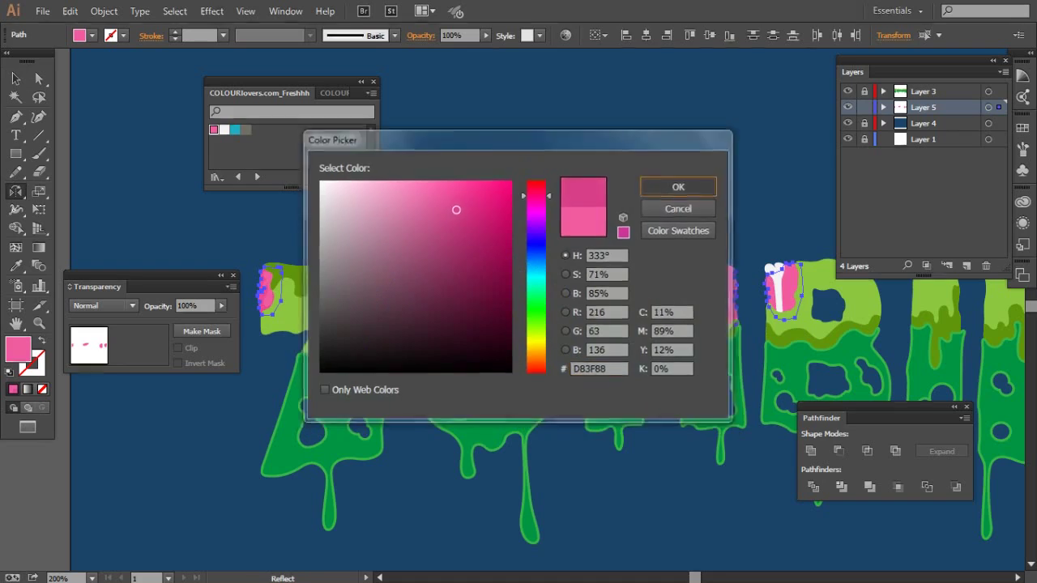
left_click(679, 186)
double_click(18, 349)
left_click(460, 215)
left_click(680, 187)
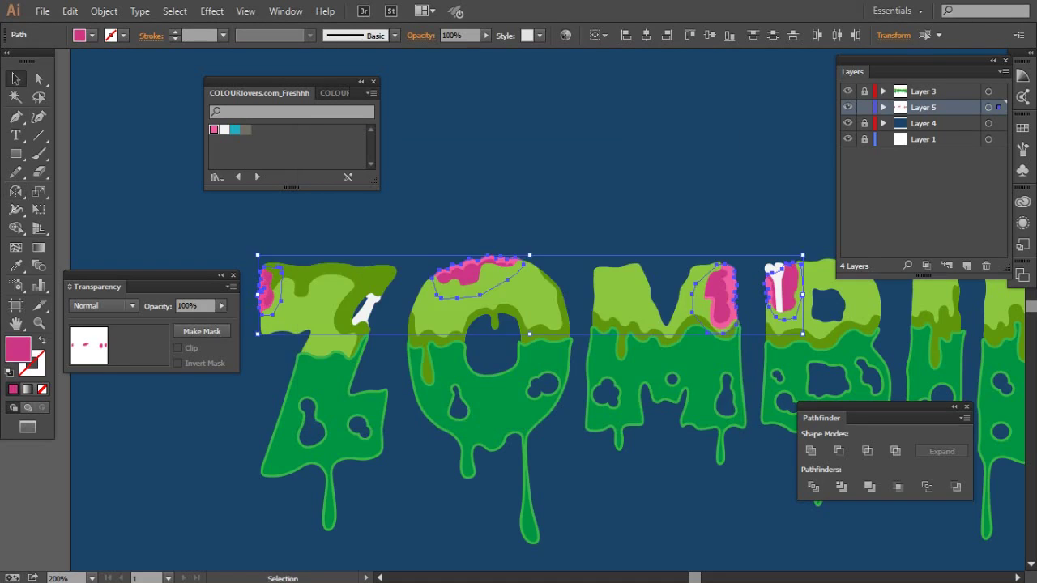
key("v")
key("ctrl+shift+a")
left_click(308, 321)
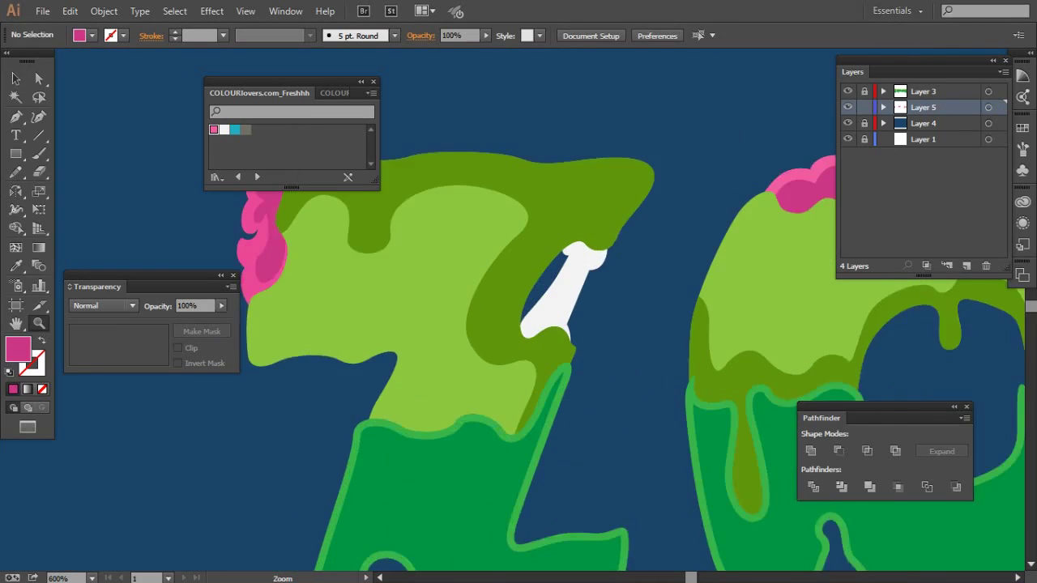
- Set the fill to light grey #CCCCCC and begin a shading path on the Z's bone
left_click(534, 267)
double_click(18, 349)
type("cccccc")
left_click(679, 186)
left_click(511, 238)
key("p")
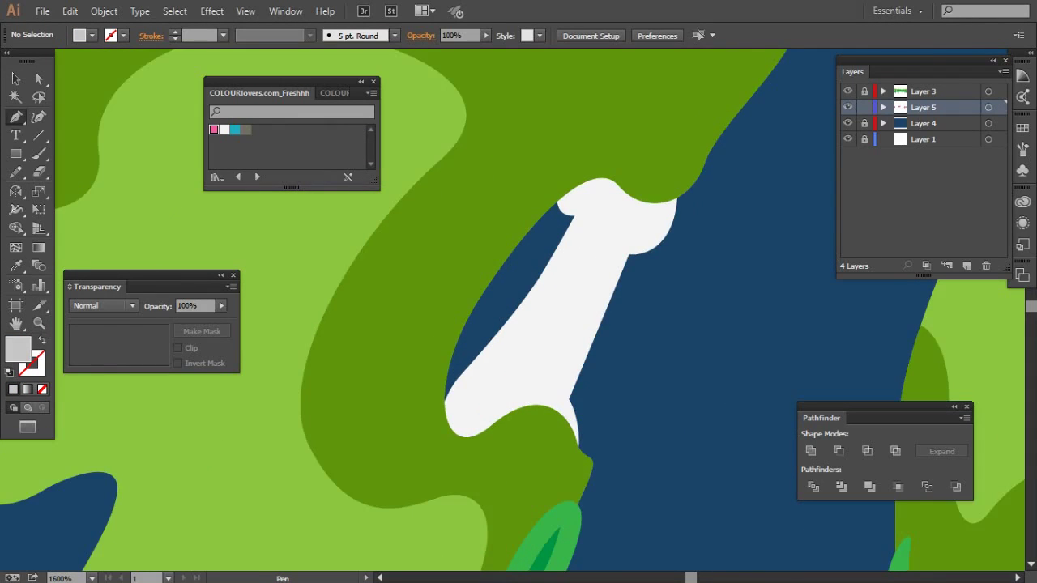
left_click(632, 204)
left_click(607, 248)
- Trace and close the grey shading shape around the Z's bone
scroll(606, 247, "down", 3)
left_click(576, 296)
left_click(518, 308)
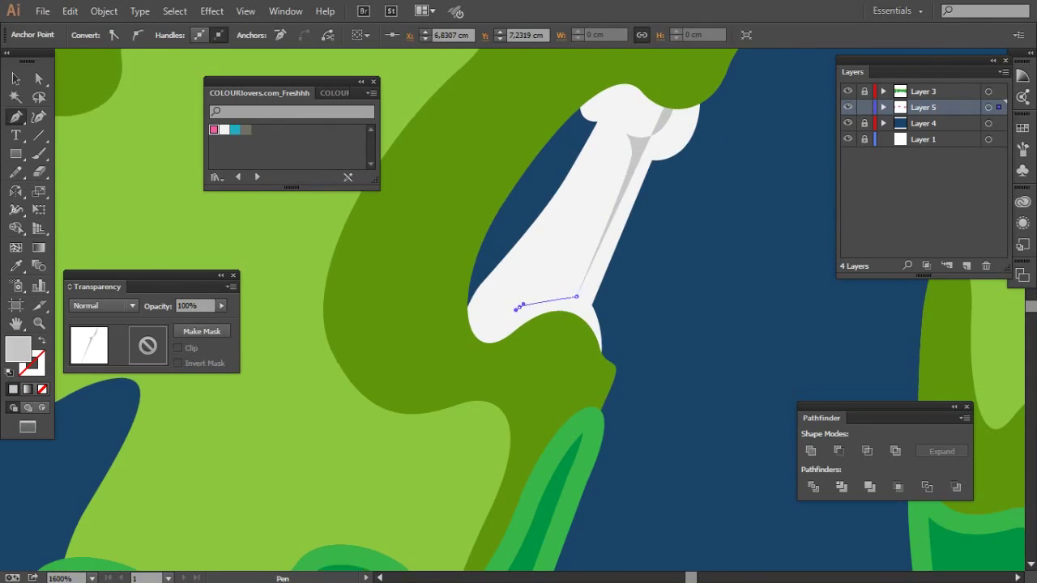
left_click(474, 275)
left_click(422, 328)
left_click(468, 394)
left_click(598, 392)
left_click(731, 269)
left_click(766, 126)
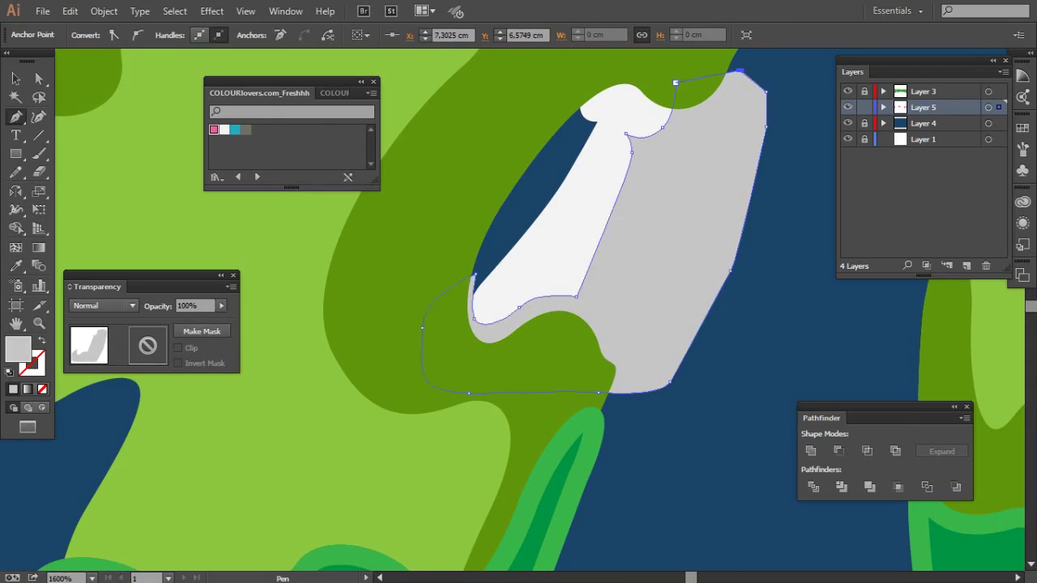
left_click(674, 82)
key("v")
- Move to the B's bone and start a grey shading path down its middle
left_click(367, 280, "alt")
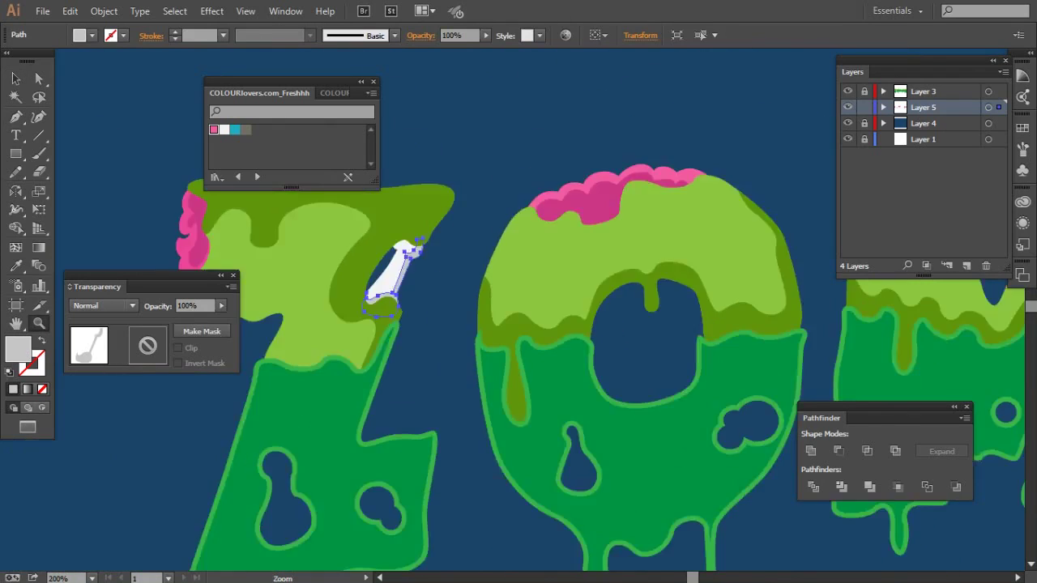
key("ctrl+minus")
key("ctrl+minus")
key("ctrl+plus")
key("ctrl+plus")
key("ctrl+plus")
key("ctrl+shift+a")
key("p")
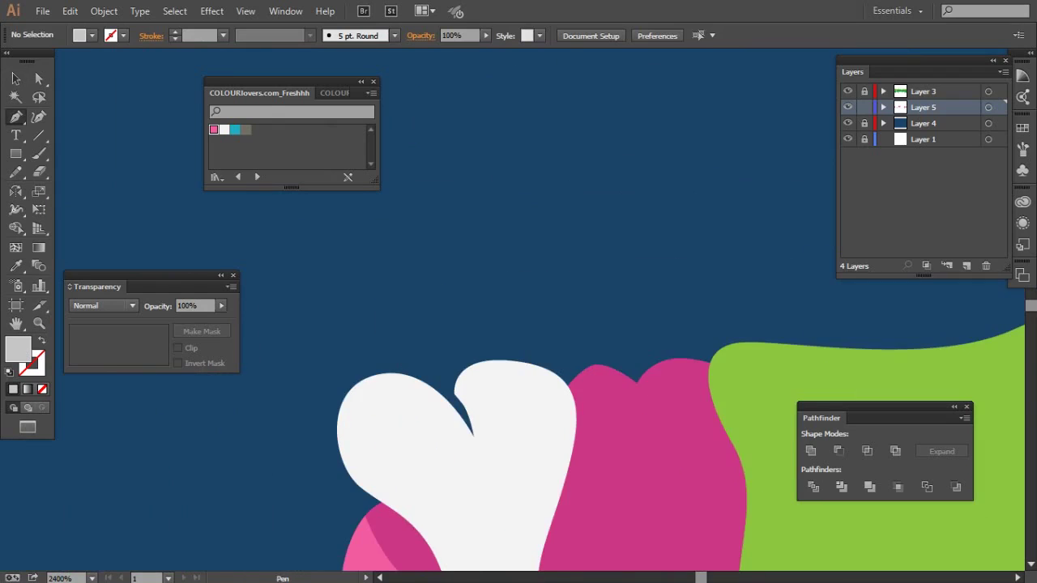
scroll(518, 324, "down", 3)
left_click(514, 186)
left_click(495, 224)
- Close the B bone's grey shading shape and clip it to the bone
scroll(508, 421, "down", 3)
left_click(513, 492)
scroll(624, 416, "up", 5)
left_click(625, 116)
left_click(529, 116)
left_click(486, 205)
key("v")
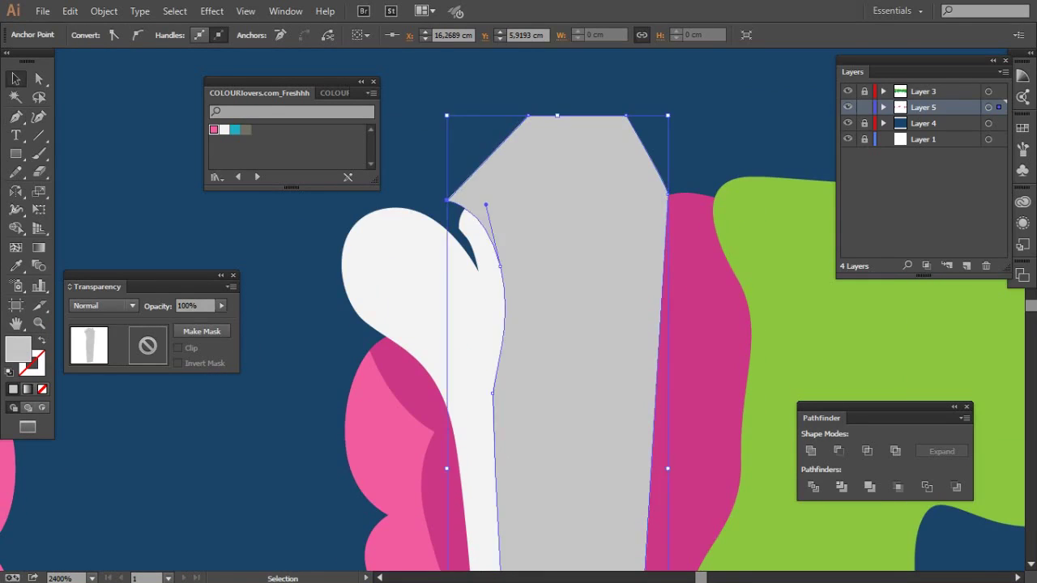
key("ctrl+7")
key("ctrl+shift+a")
key("ctrl+minus")
key("ctrl+minus")
key("ctrl+minus")
key("ctrl+minus")
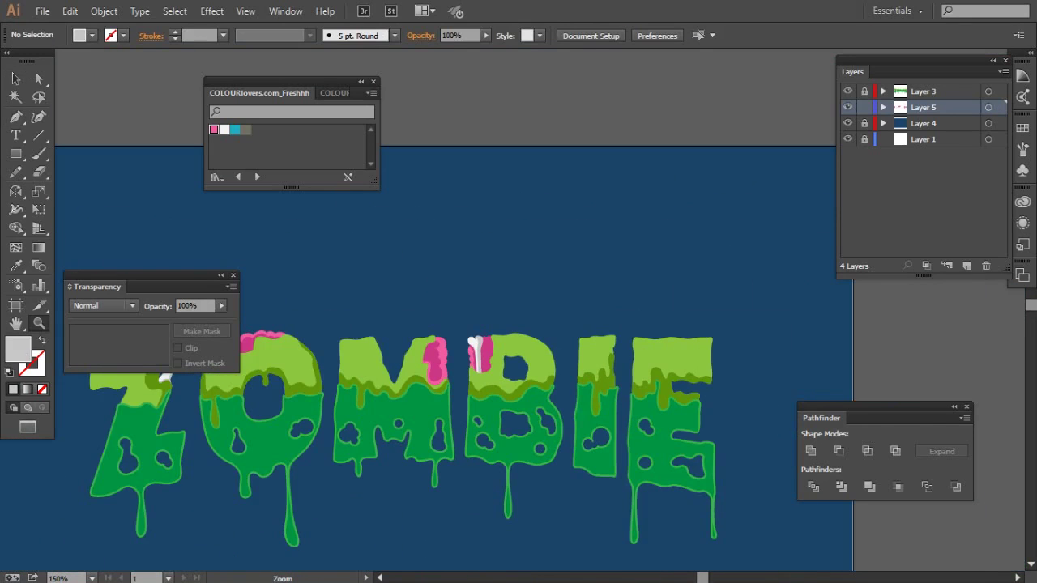
- Select the B's bone shapes, confirm their fill colour in the picker, and deselect
key("v")
left_click(988, 107)
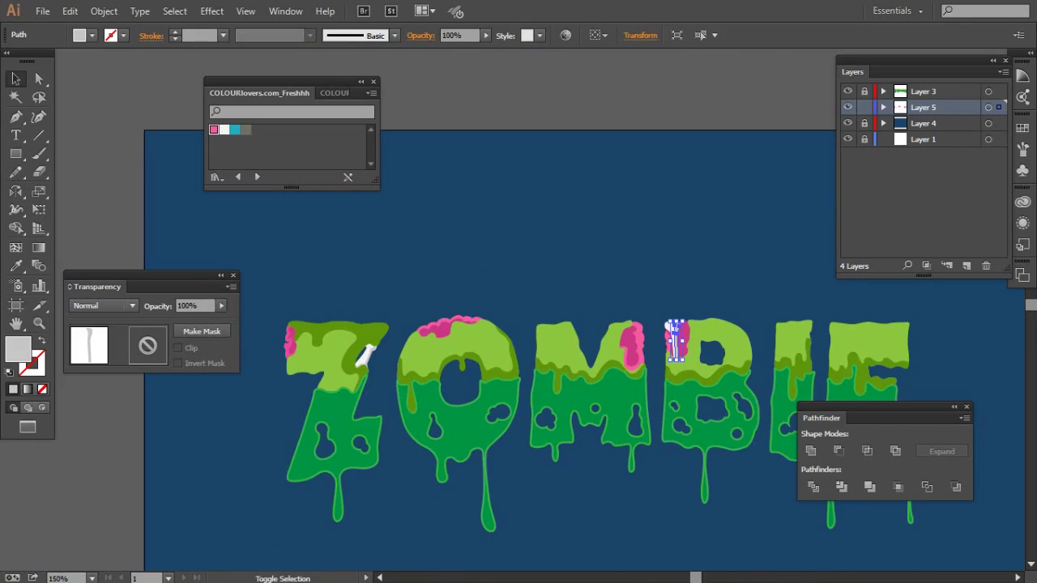
double_click(17, 348)
key("Return")
key("ctrl+shift+a")
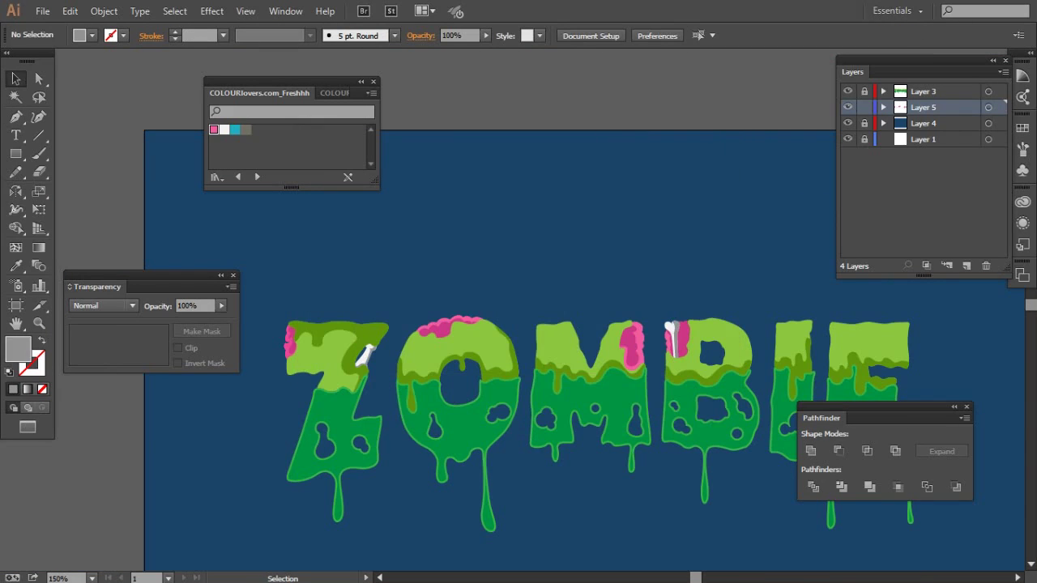
left_click(434, 478)
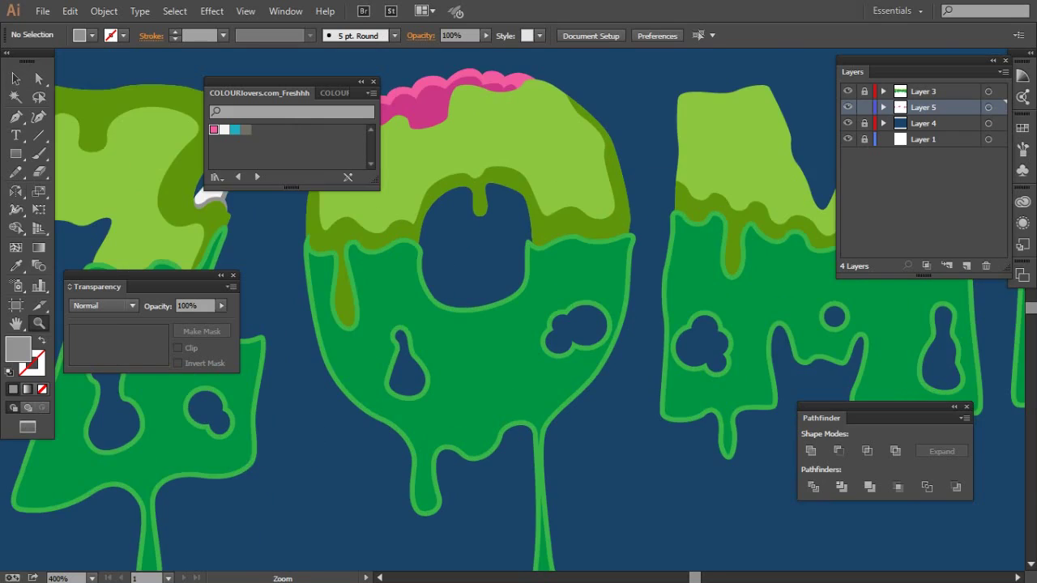
- Pick the pink fill and start a pen path inside the lower O
key("i")
left_click(461, 172)
scroll(475, 389, "up", 4)
key("p")
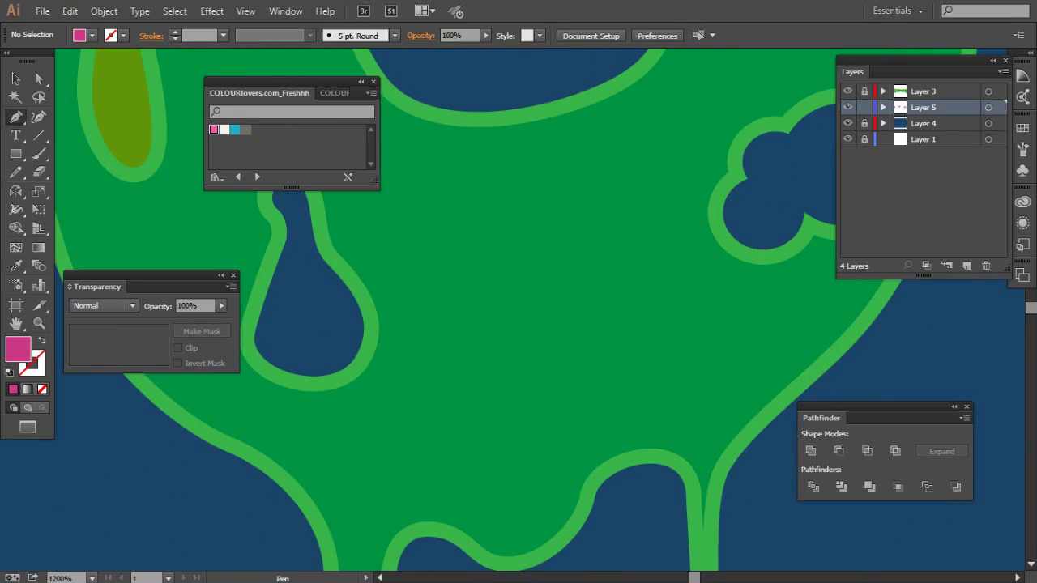
left_click(545, 199)
left_click(506, 207)
left_click(477, 224)
left_click(459, 240)
left_click(443, 259)
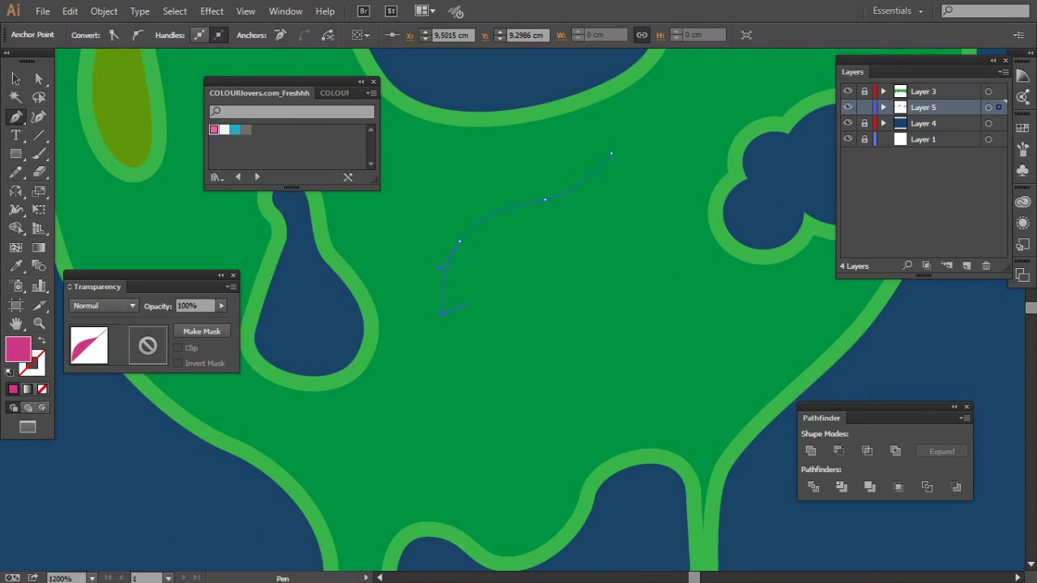
- On a new layer for brain spots, outline the pink spot inside the O
left_click(470, 303, "ctrl")
left_click(966, 265)
left_click(578, 205)
left_click(626, 163)
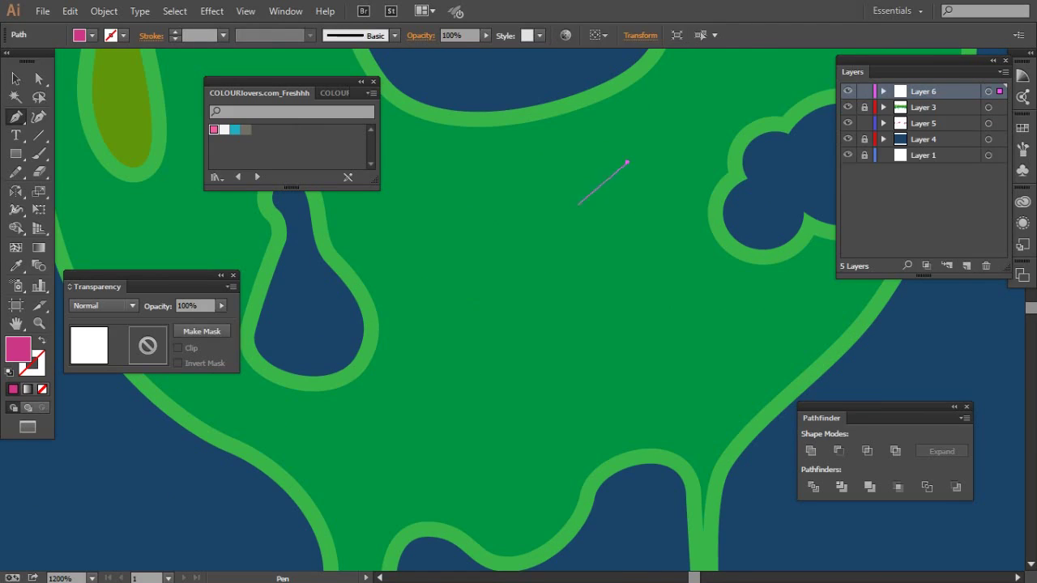
left_click(567, 203)
left_click(466, 248)
left_click(464, 313)
- Curve, enlarge and close the pink spot's outline, then deselect it
scroll(465, 313, "down", 3)
left_click_drag(478, 280, 470, 328)
left_click(437, 354)
left_click(538, 333)
left_click_drag(626, 285, 654, 289)
left_click_drag(671, 198, 669, 149)
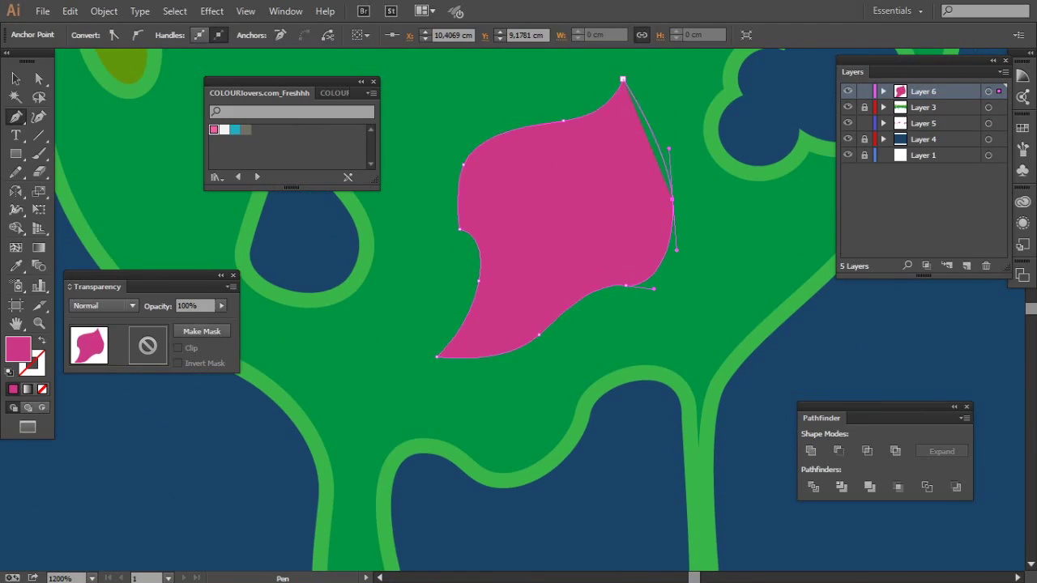
left_click(622, 80)
key("z")
left_click(410, 305, "alt")
left_click(411, 305, "alt")
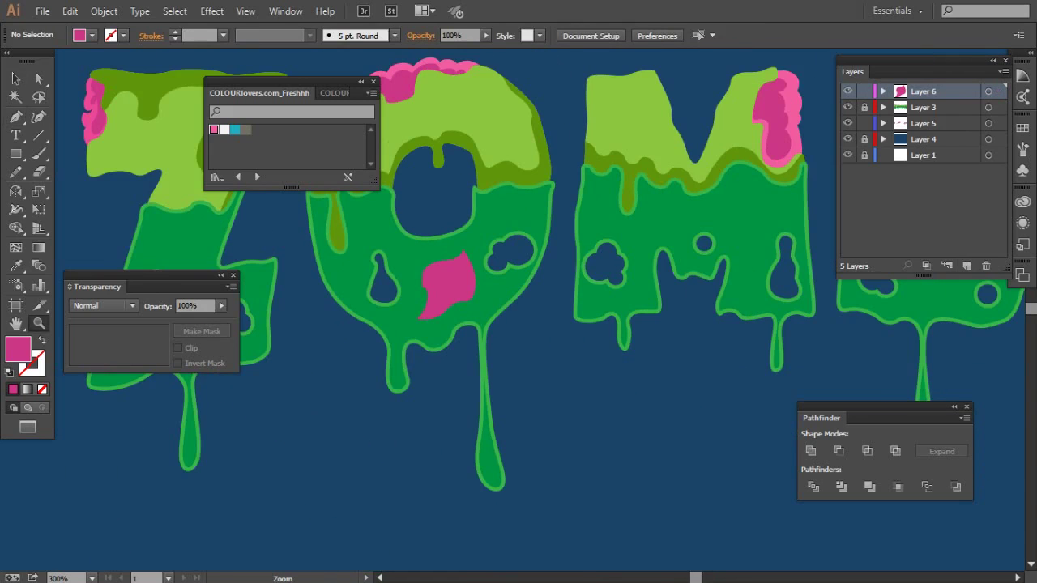
- Draw a shading shape along the pink spot's right edge
key("v")
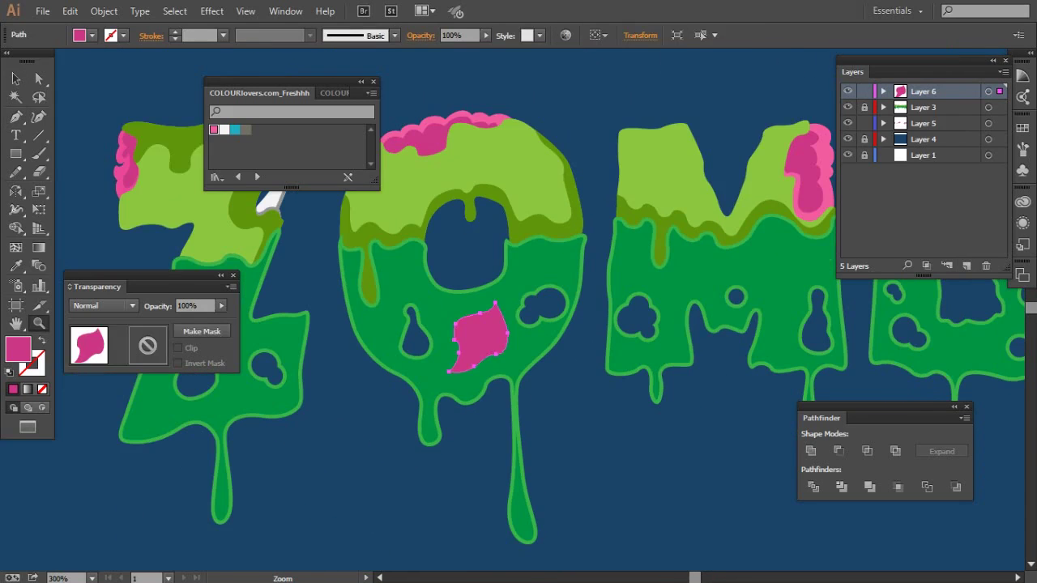
left_click(480, 332)
key("ctrl+shift+a")
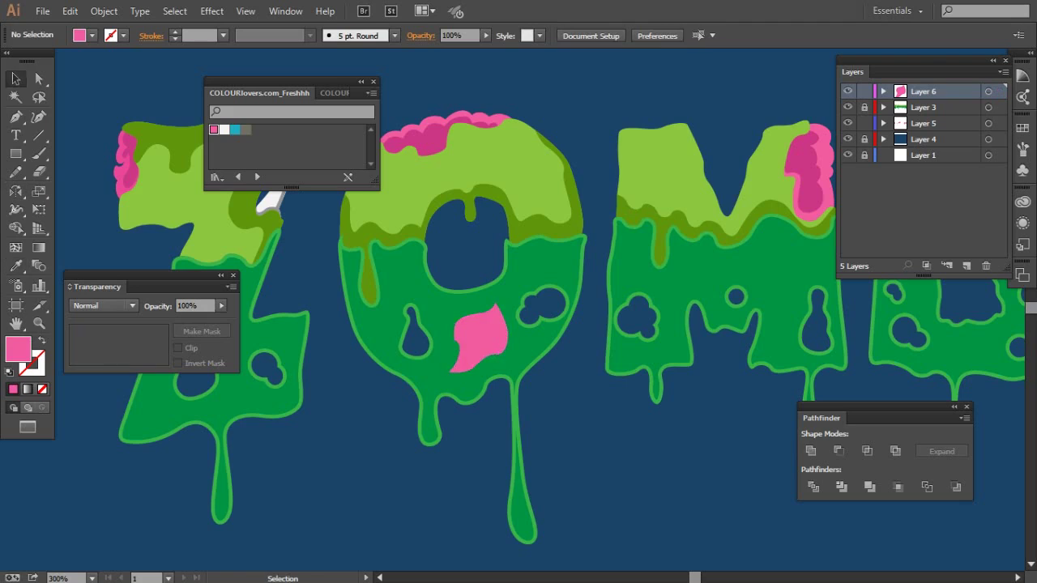
scroll(491, 327, "up", 4)
key("p")
left_click(493, 209)
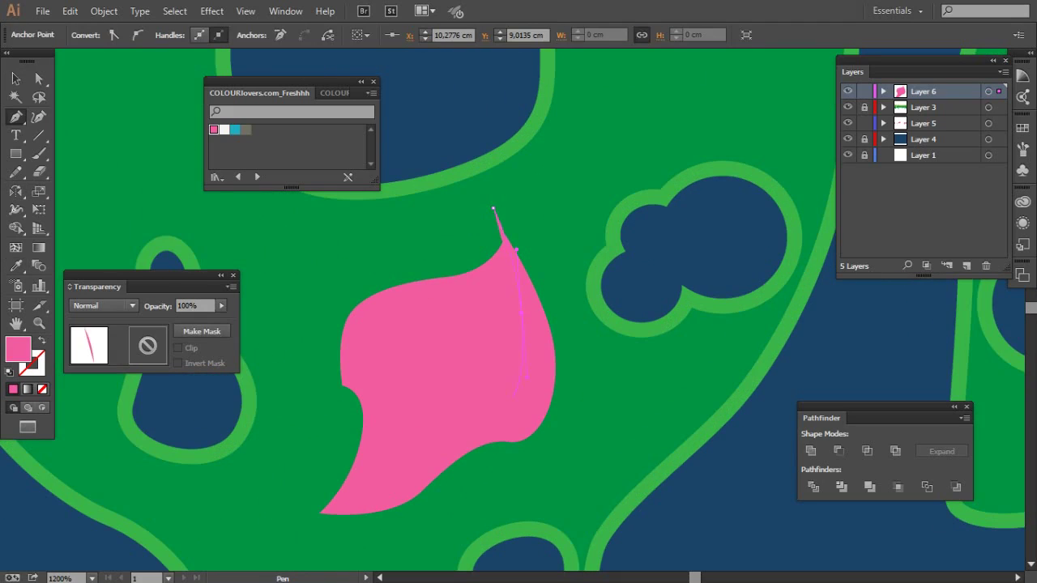
scroll(493, 324, "down", 2)
scroll(493, 323, "left", 1)
left_click(660, 206)
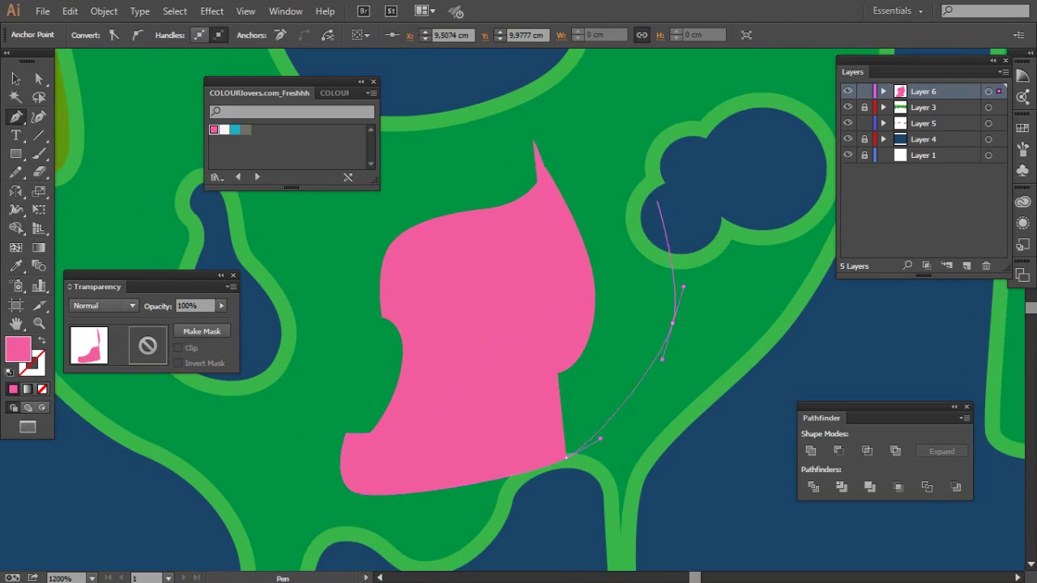
left_click(574, 113)
- Place the shading behind the spot and make it a darker pink
key("v")
key("ctrl+a")
key("ctrl+z")
key("ctrl+minus")
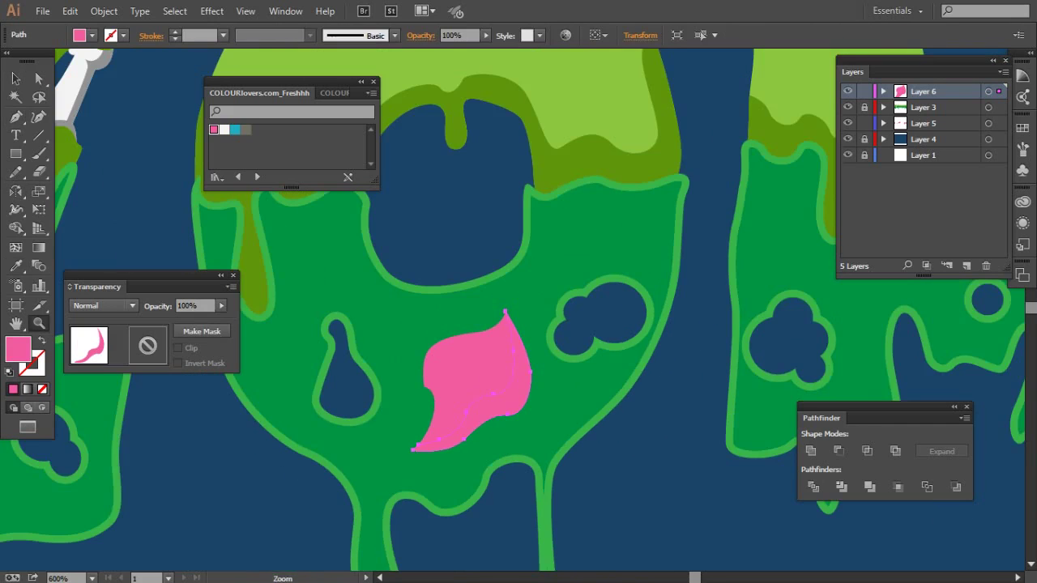
key("ctrl+0")
key("v")
key("ctrl+shift+a")
key("z")
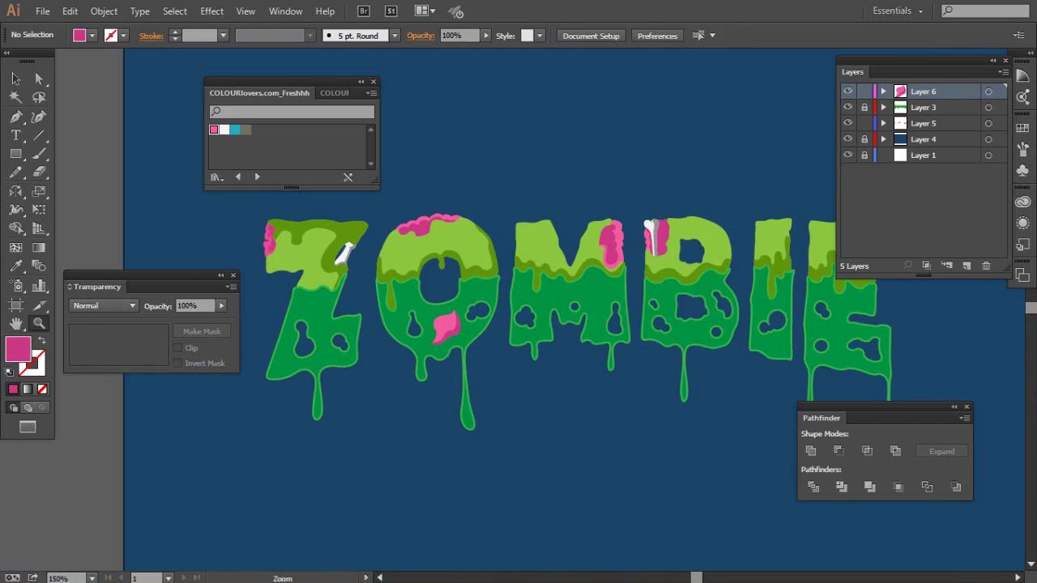
- Review the whole word, zoom back to the O's spot, and load the hair brush library
key("ctrl+plus")
key("ctrl+plus")
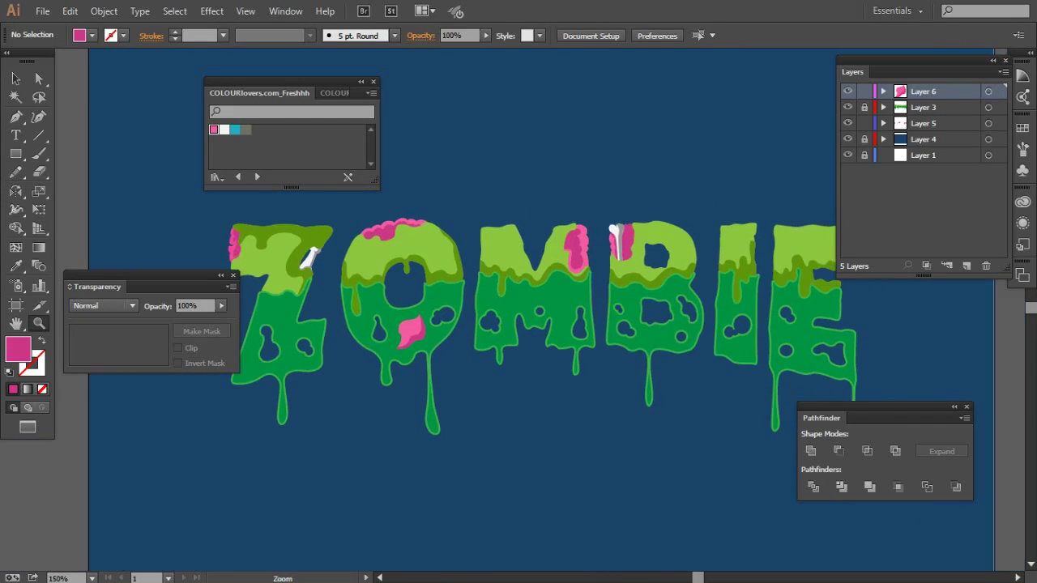
key("ctrl+minus")
key("ctrl+minus")
left_click(331, 361)
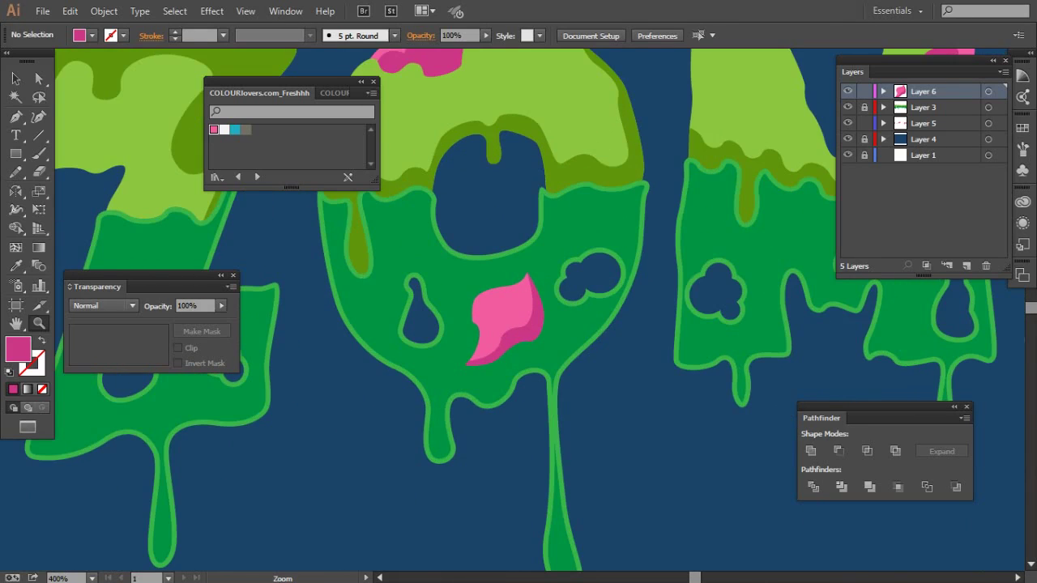
left_click(495, 345)
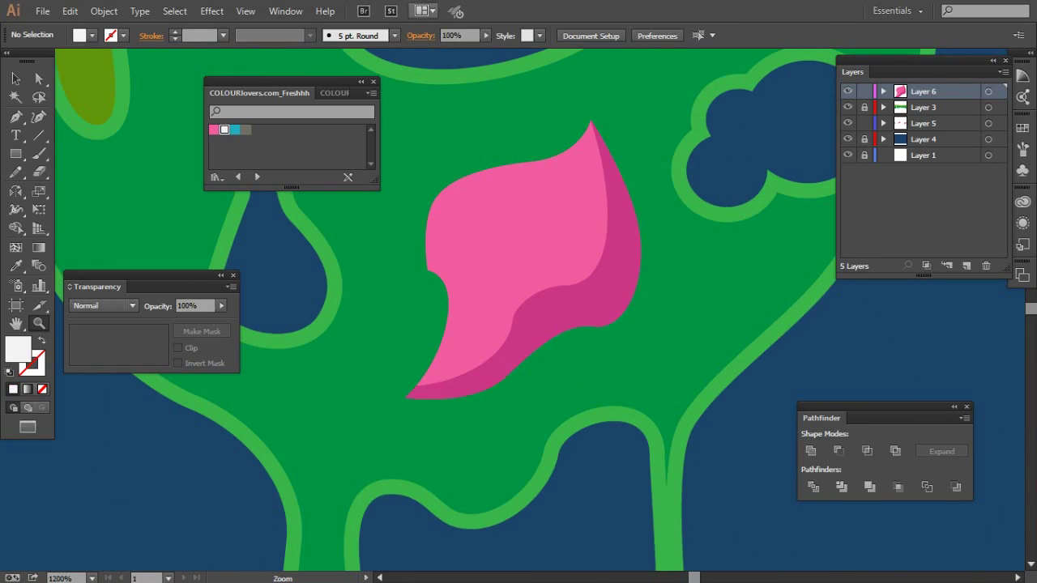
left_click(395, 36)
left_click(274, 154)
left_click(357, 396)
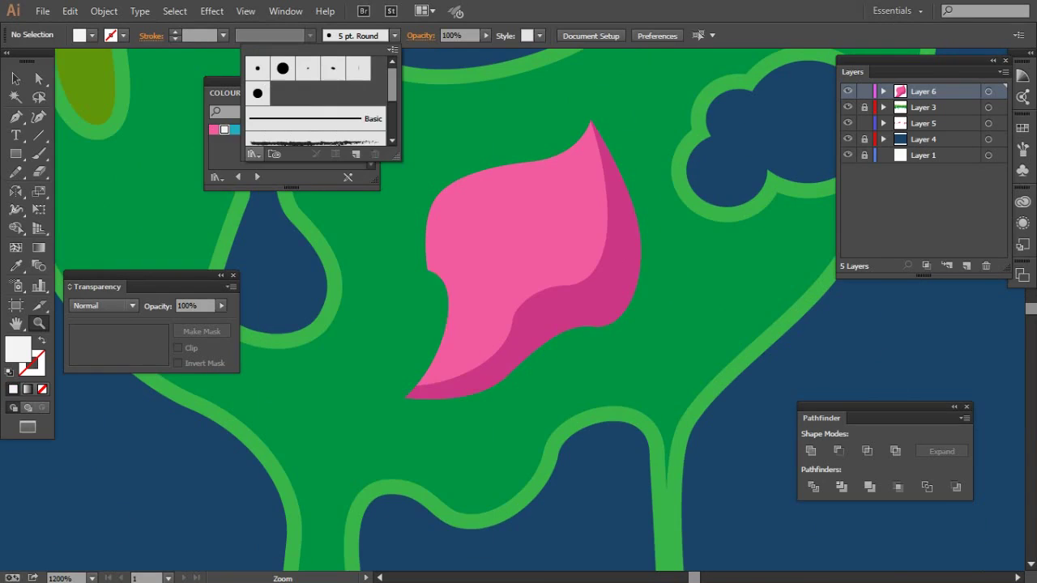
- Draw a curved no-fill hair-brush highlight across the top of the pink spot
left_click_drag(503, 250, 297, 220)
left_click(307, 244)
left_click(385, 183)
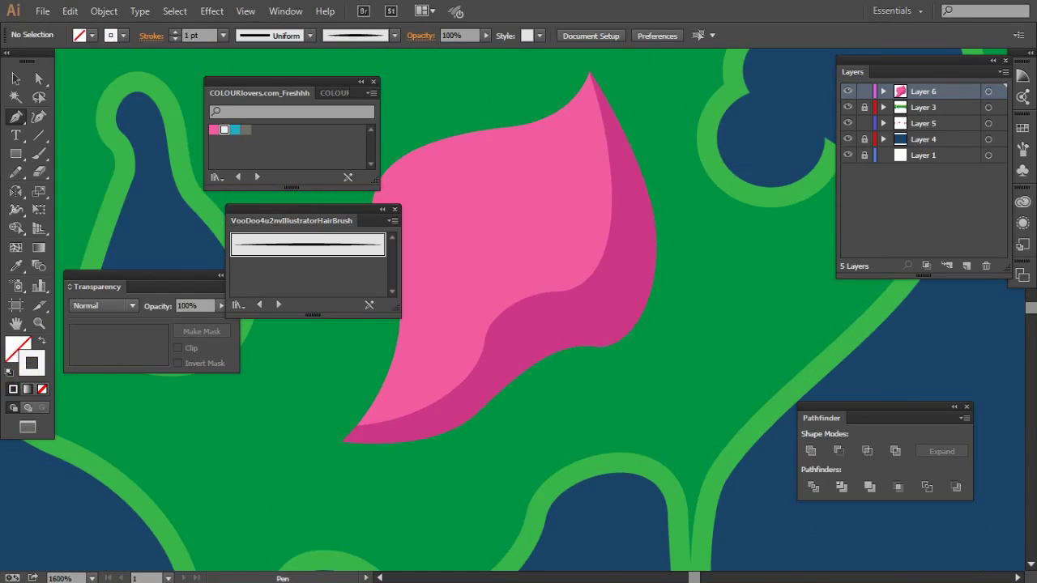
key("p")
left_click(468, 283)
left_click(491, 203)
left_click_drag(645, 158, 518, 235)
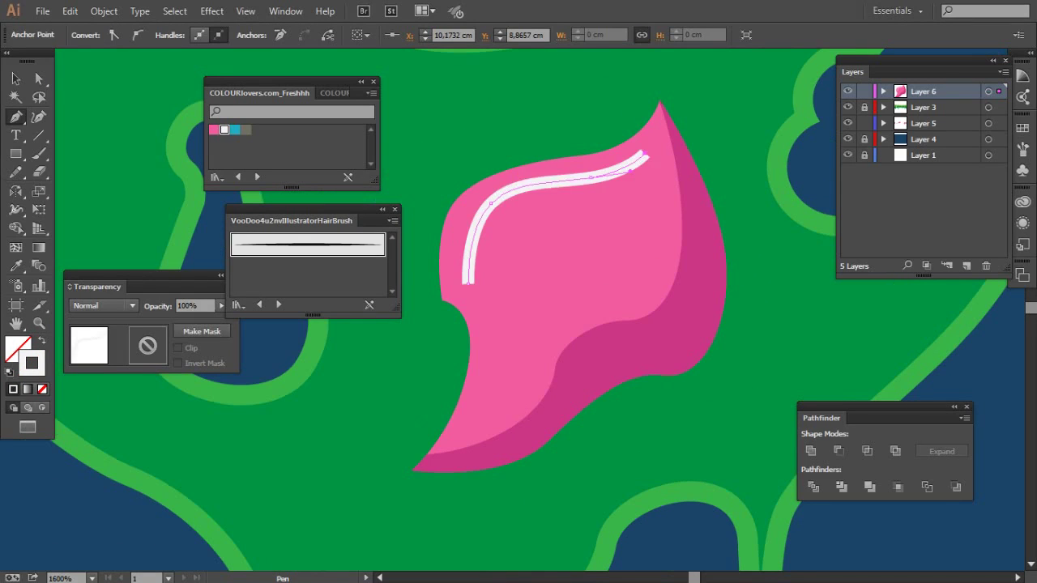
- Thin the highlight stroke to 0.5 pt and deselect it
key("ctrl+minus")
key("ctrl+minus")
key("ctrl+minus")
key("v")
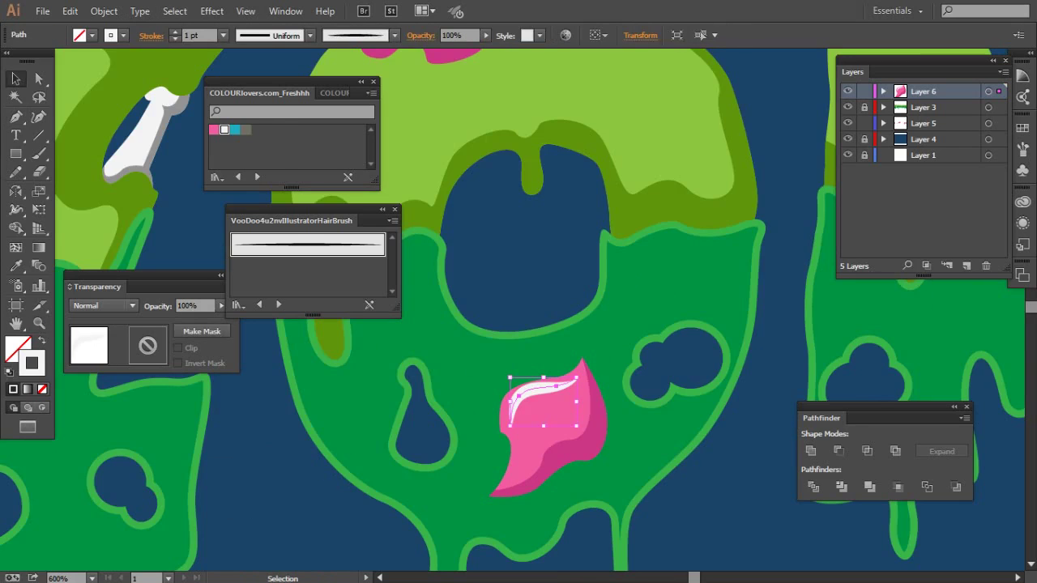
left_click(222, 35)
left_click(244, 69)
key("ctrl+shift+a")
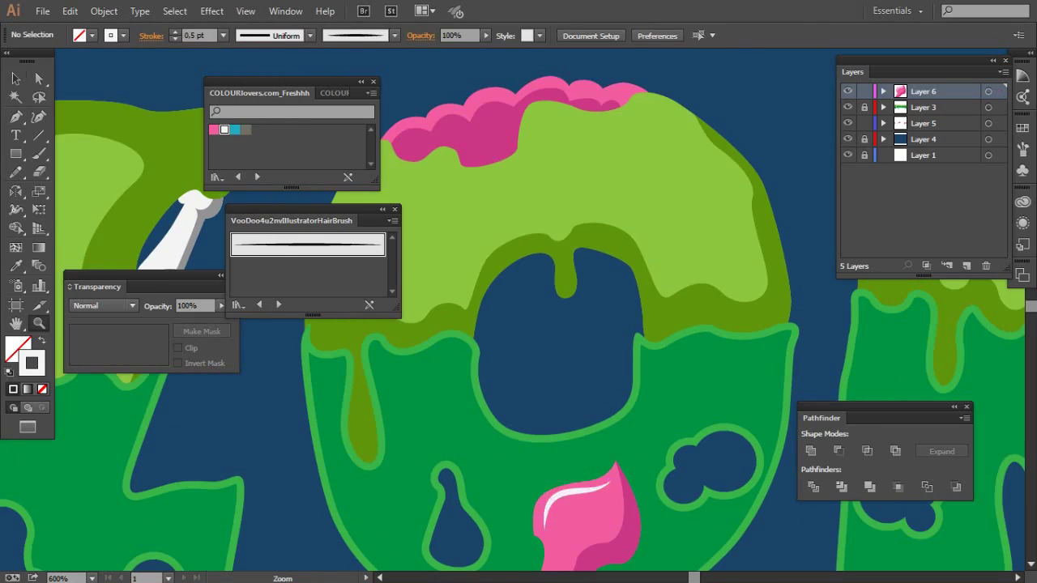
key("ctrl+minus")
- Draw a curved highlight stroke across the brain on the Z
left_click(531, 285)
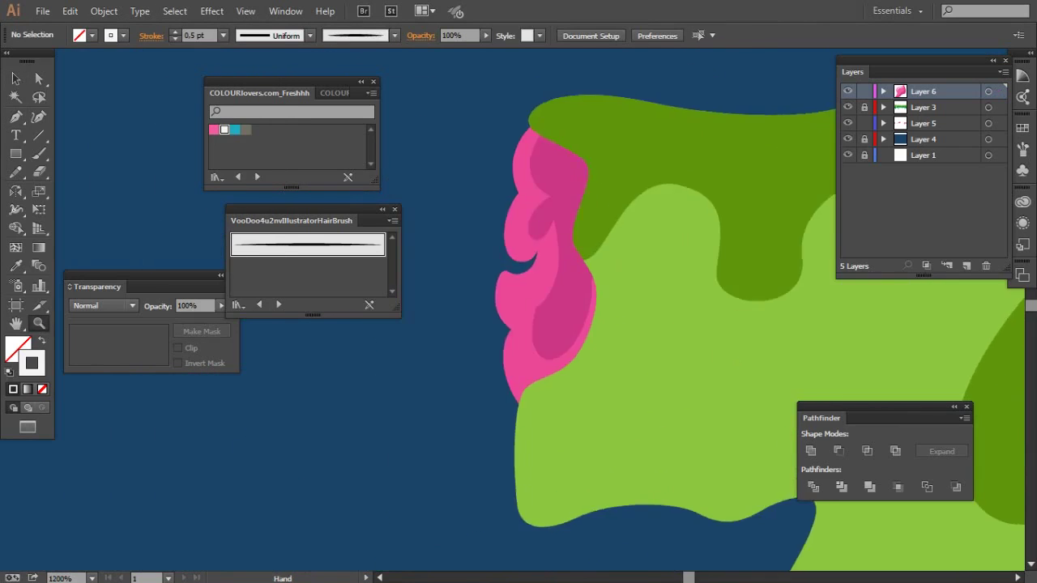
left_click(531, 285)
key("p")
left_click(462, 268)
left_click(472, 302)
left_click(308, 244)
left_click(491, 223)
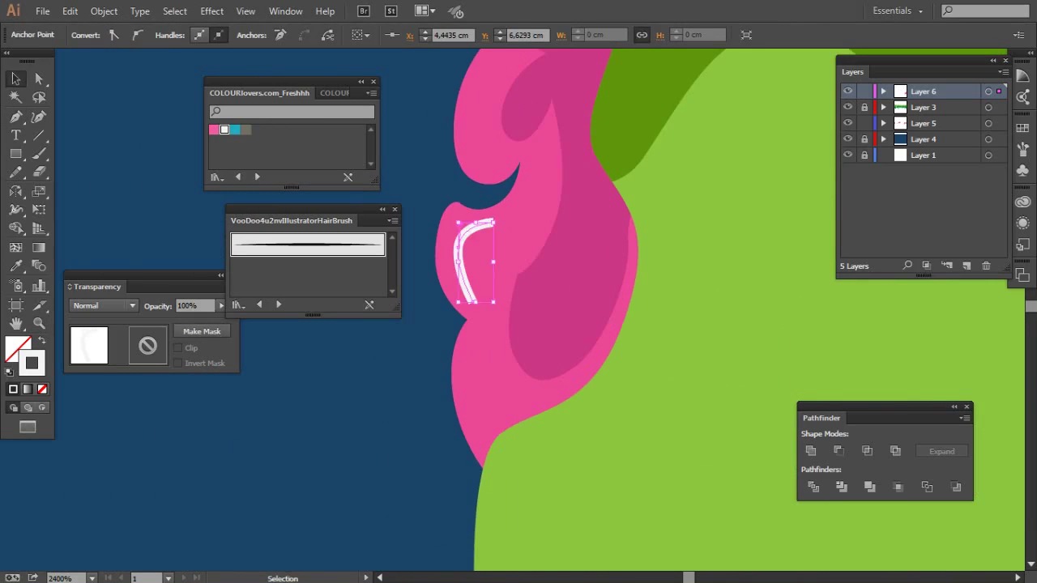
scroll(518, 308, "up", 3)
left_click_drag(729, 324, 389, 324)
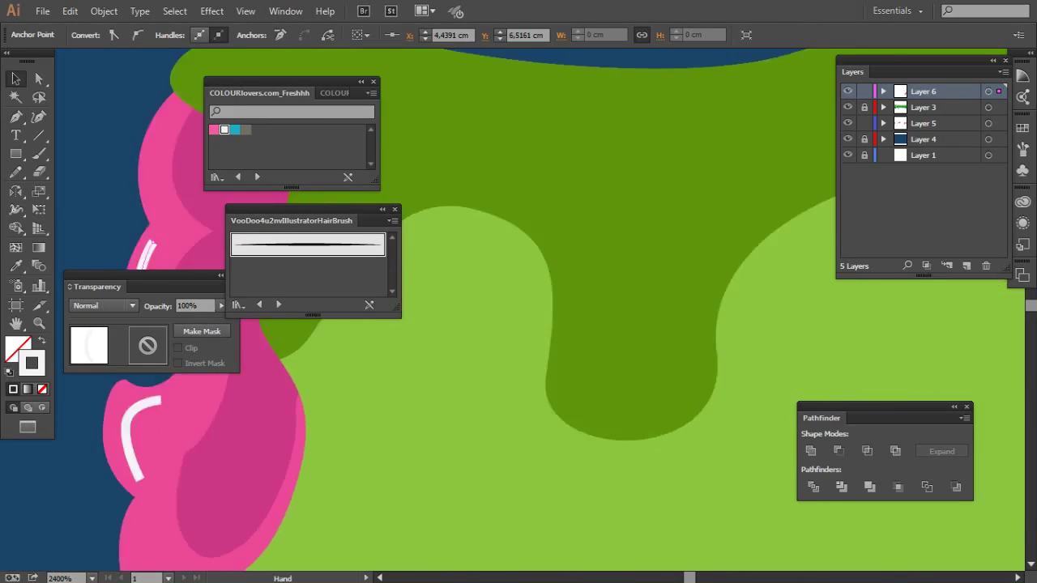
- Pan past the O's brain and draw a curved highlight on the M's brain
key("ctrl+minus")
key("ctrl+minus")
key("p")
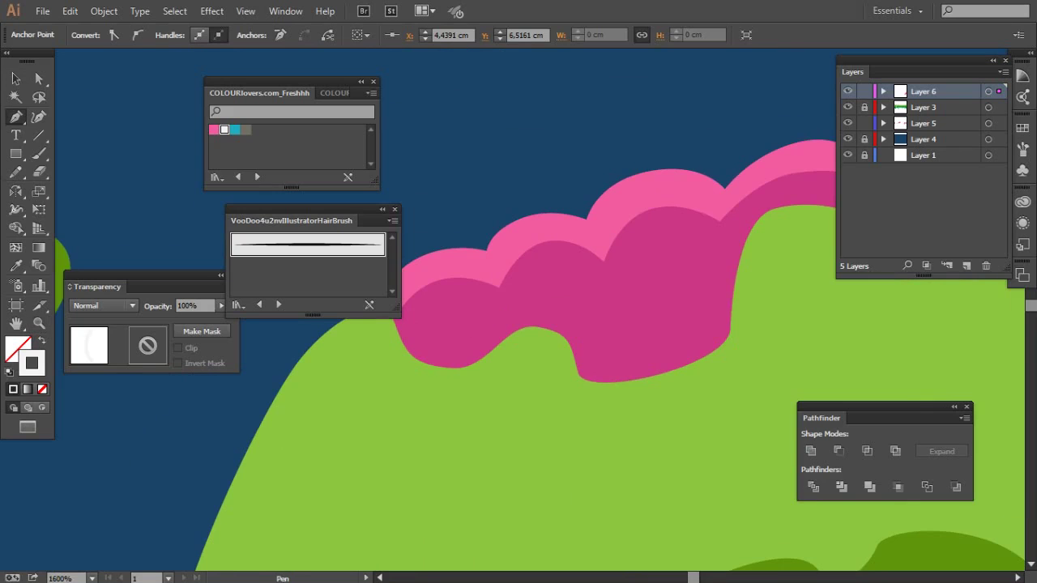
key("ctrl+plus")
left_click_drag(648, 324, 430, 360)
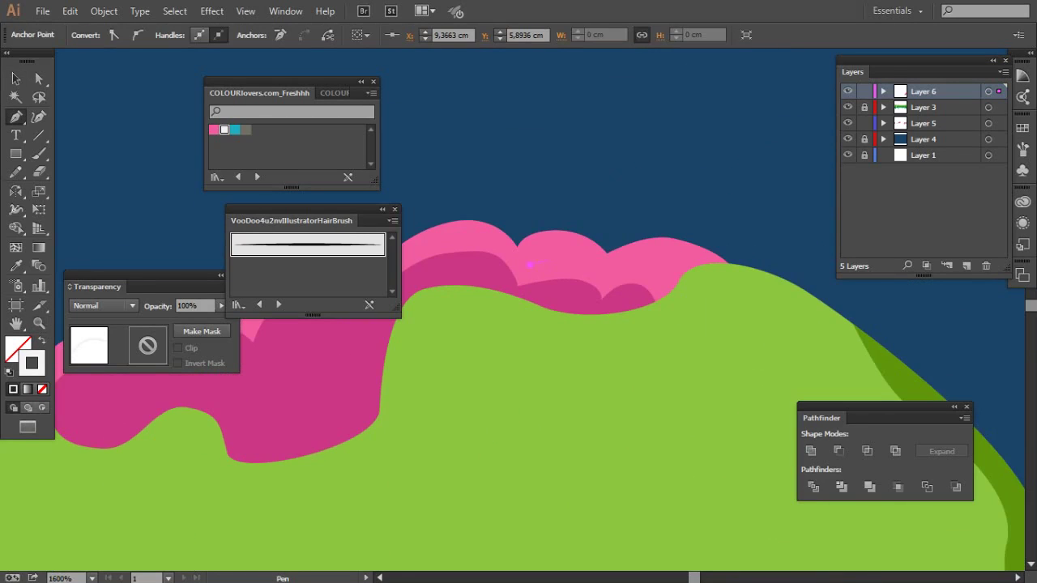
key("z")
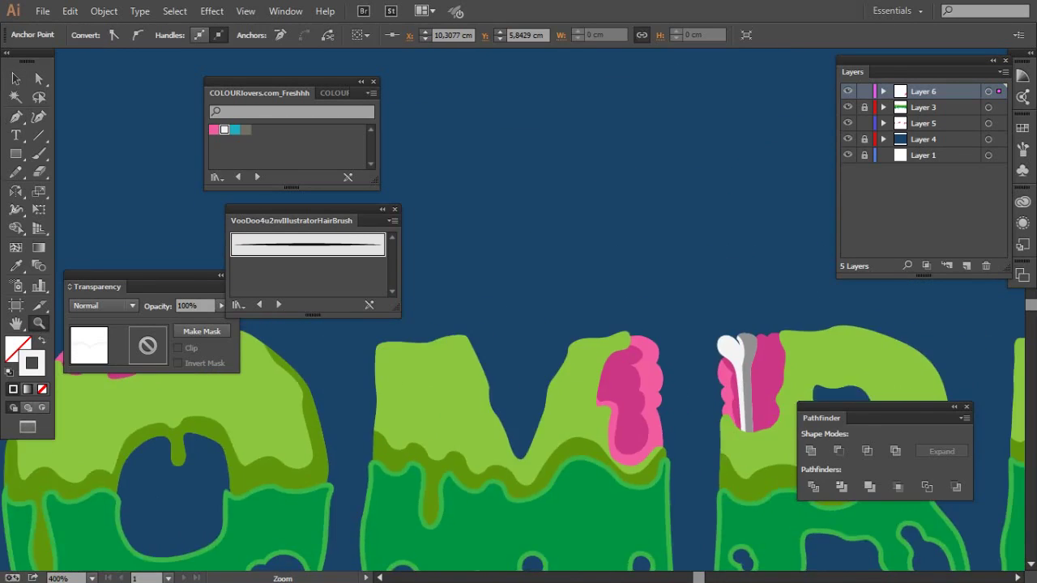
key("ctrl+minus")
left_click(504, 70)
left_click_drag(507, 138, 516, 165)
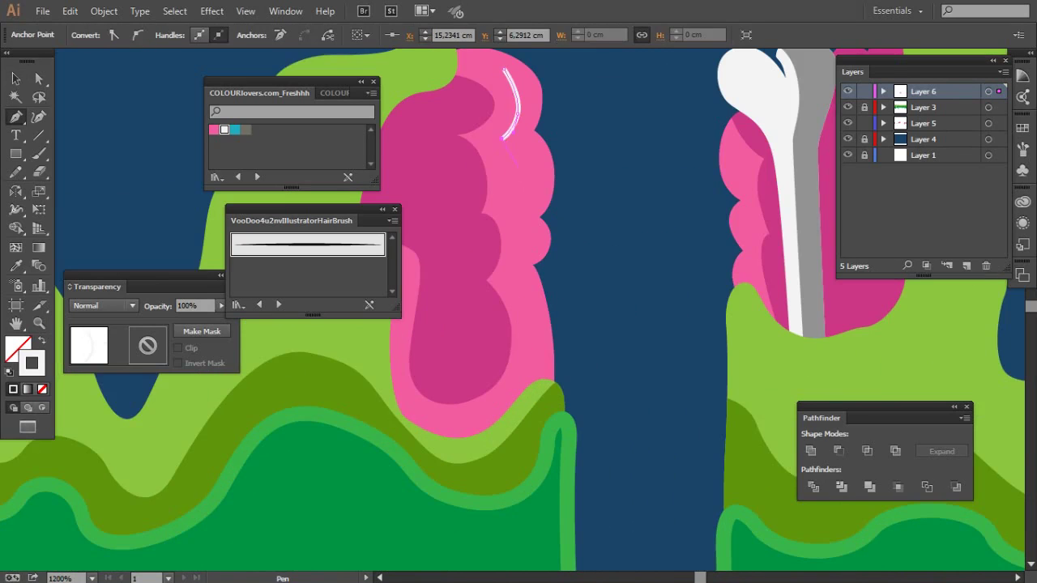
- Zoom out to check the whole word, then bring the view back to the Z
key("ctrl+shift+a")
key("ctrl+0")
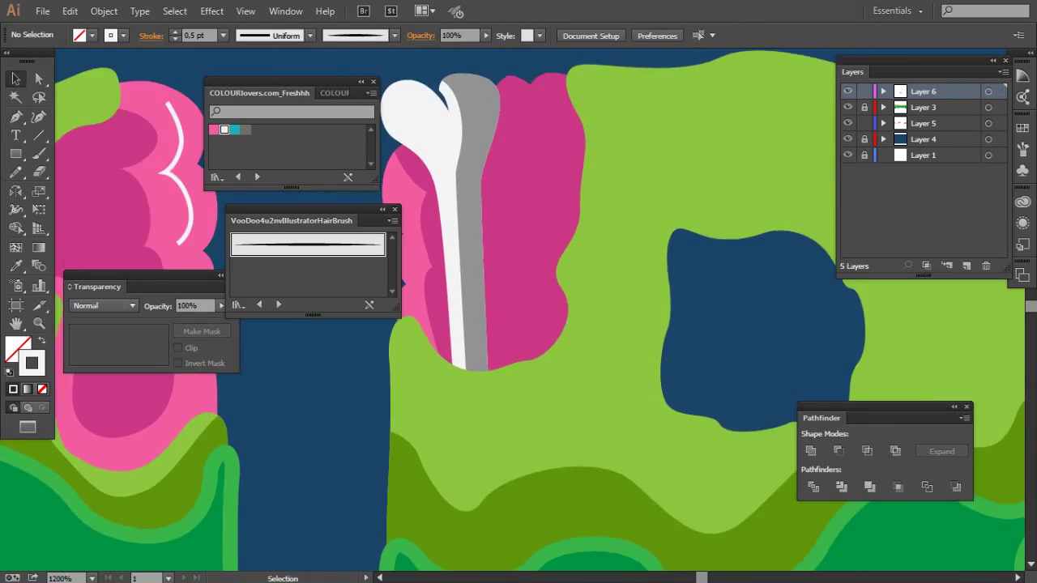
key("z")
key("ctrl+plus")
key("ctrl+plus")
key("v")
scroll(518, 405, "left", 10)
key("ctrl+z")
scroll(518, 365, "left", 4)
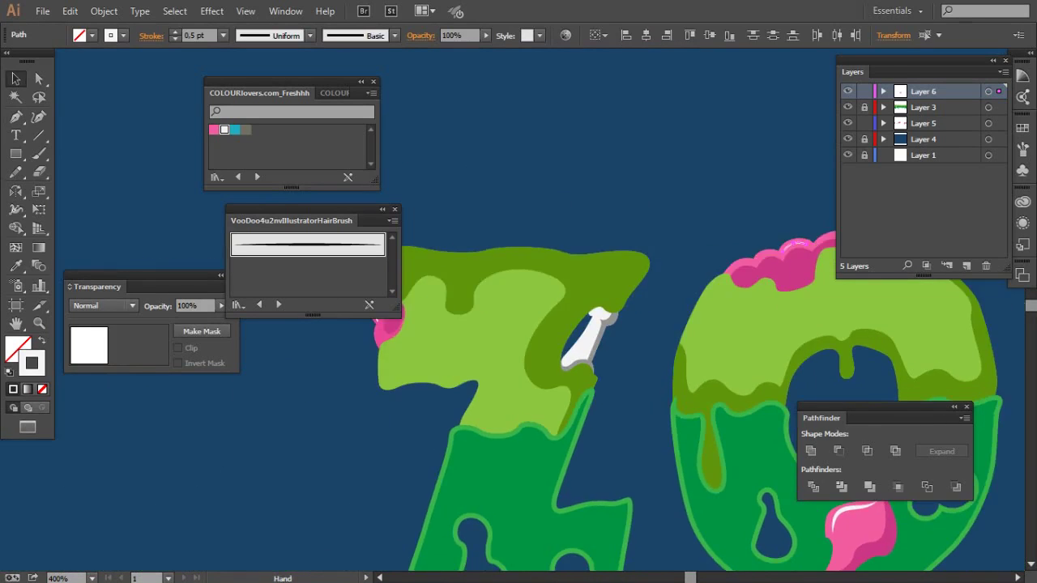
scroll(519, 364, "left", 6)
key("ctrl+z")
- Set the Z's pink brain outline to a 0.25 pt stroke
left_click(223, 35)
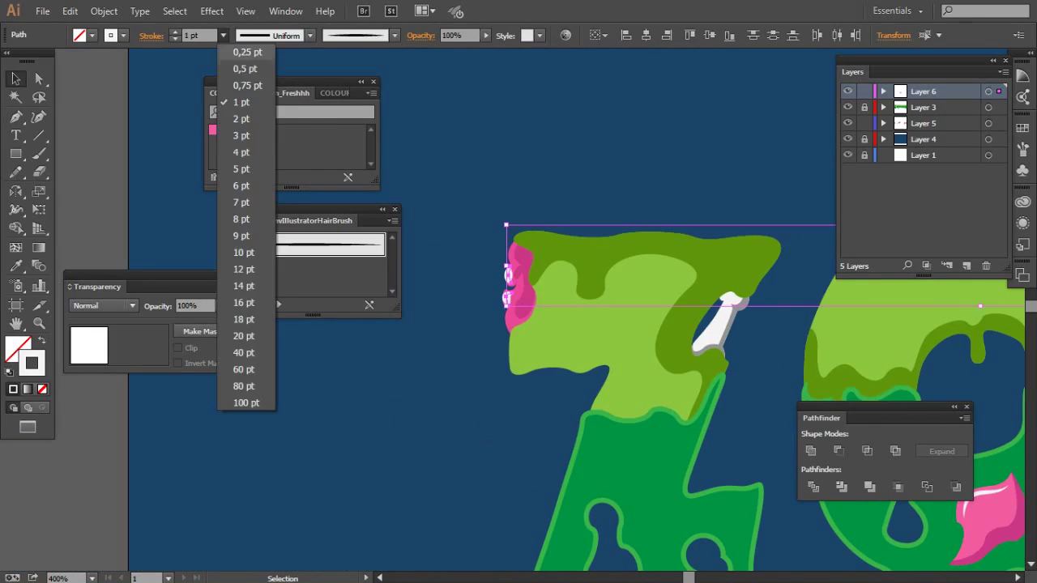
left_click(223, 35)
left_click(243, 52)
key("ctrl+shift+a")
key("z")
key("ctrl+minus")
key("ctrl+minus")
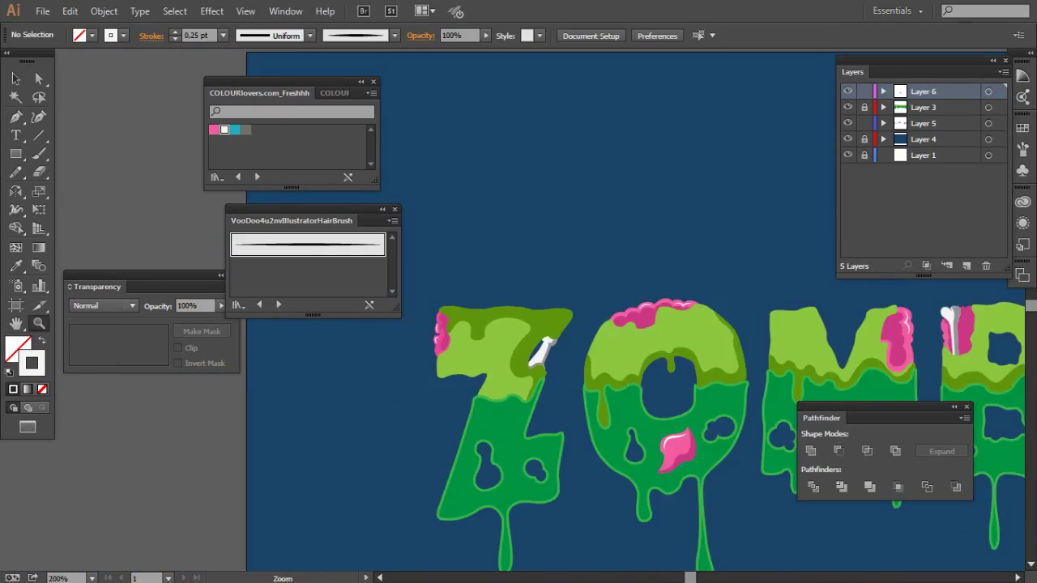
- Unlock the background layer and change its rectangle fill to a darker navy
key("ctrl+minus")
key("ctrl+minus")
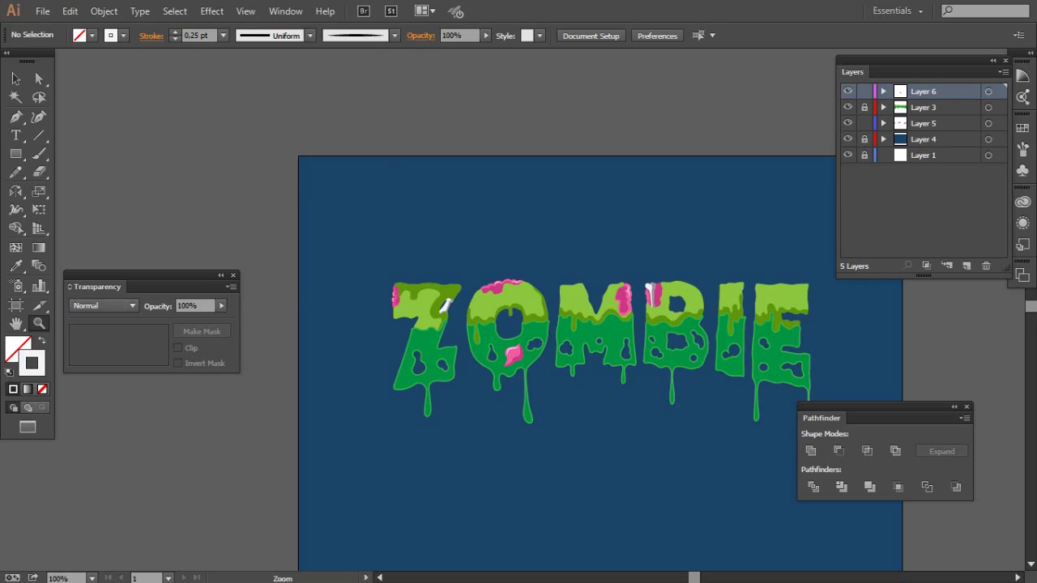
left_click(864, 139)
left_click(988, 139)
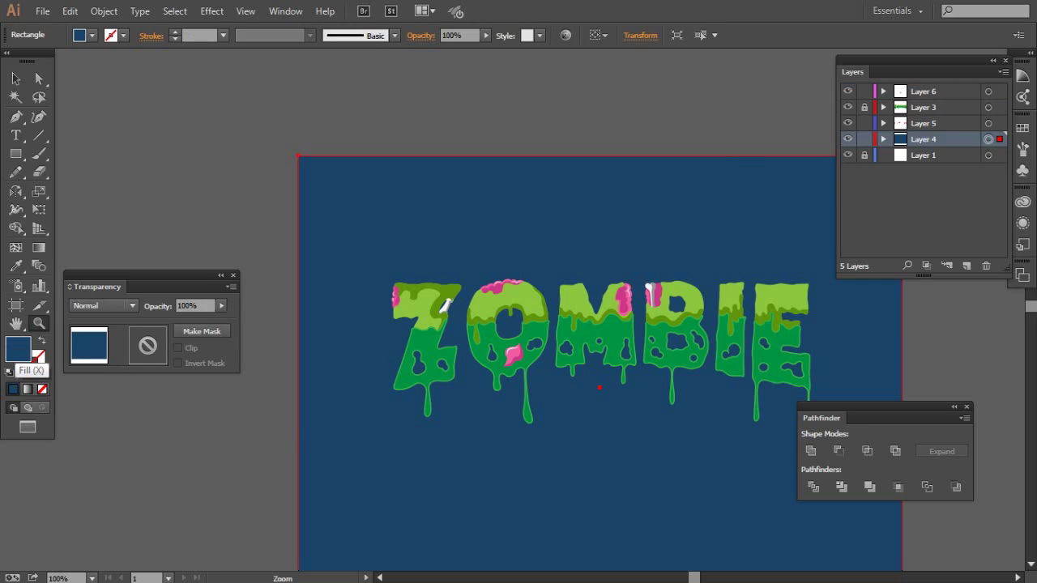
double_click(17, 348)
left_click(679, 186)
key("ctrl+shift+a")
key("ctrl+minus")
key("ctrl+minus")
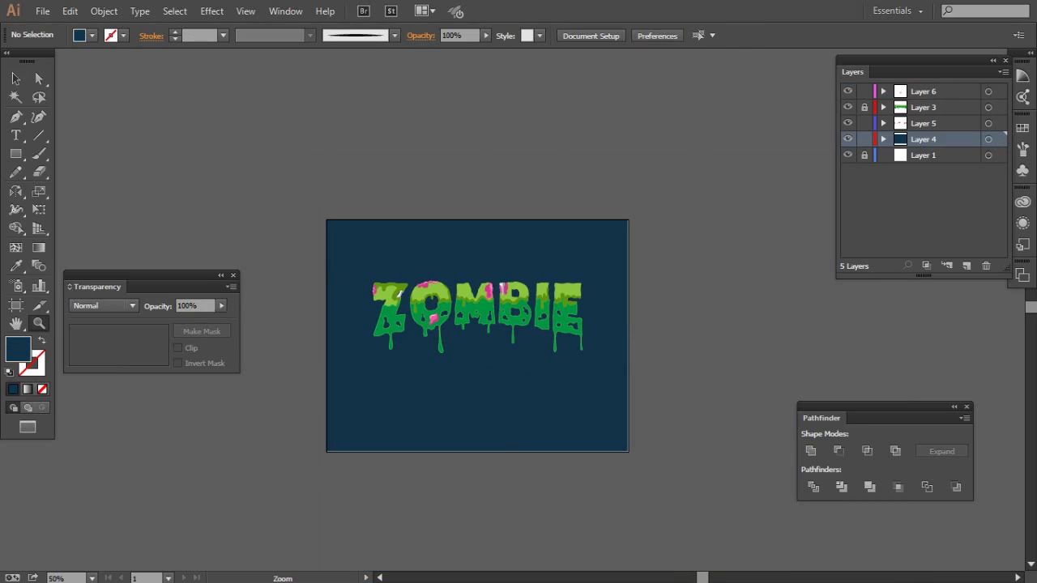
- Eyedropper slime green onto the O's pink shape and relock the background layer
left_click(411, 322)
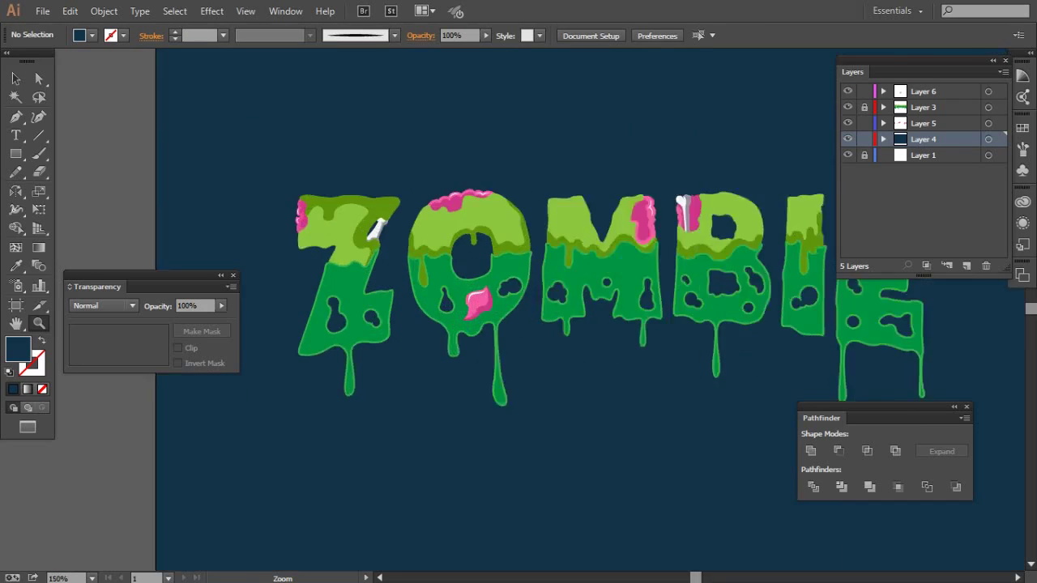
left_click(595, 284)
key("i")
left_click(453, 81)
key("ctrl+z")
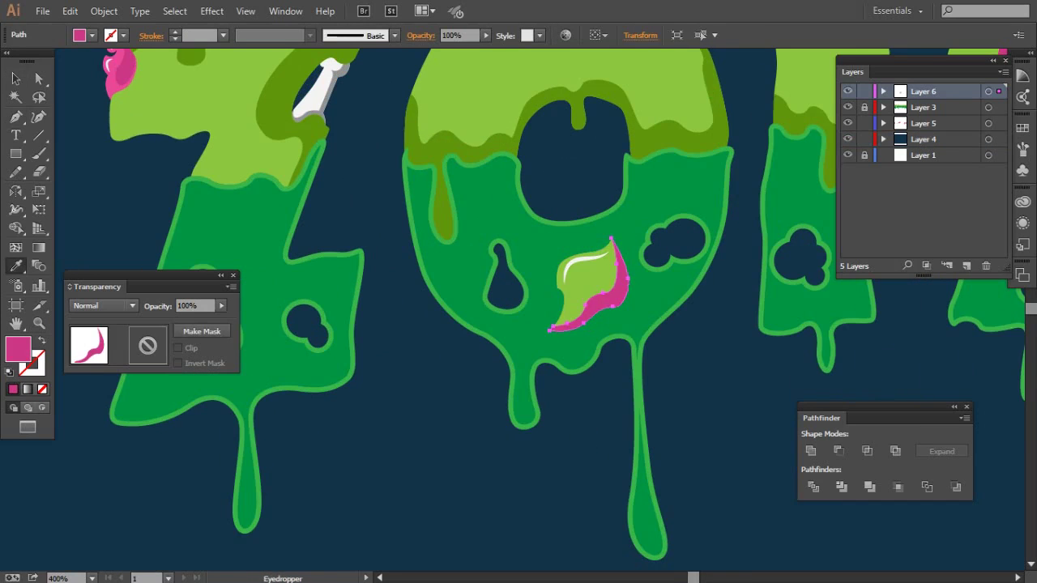
key("ctrl+minus")
key("ctrl+z")
key("ctrl+z")
key("ctrl+minus")
key("ctrl+minus")
key("ctrl+minus")
key("ctrl+minus")
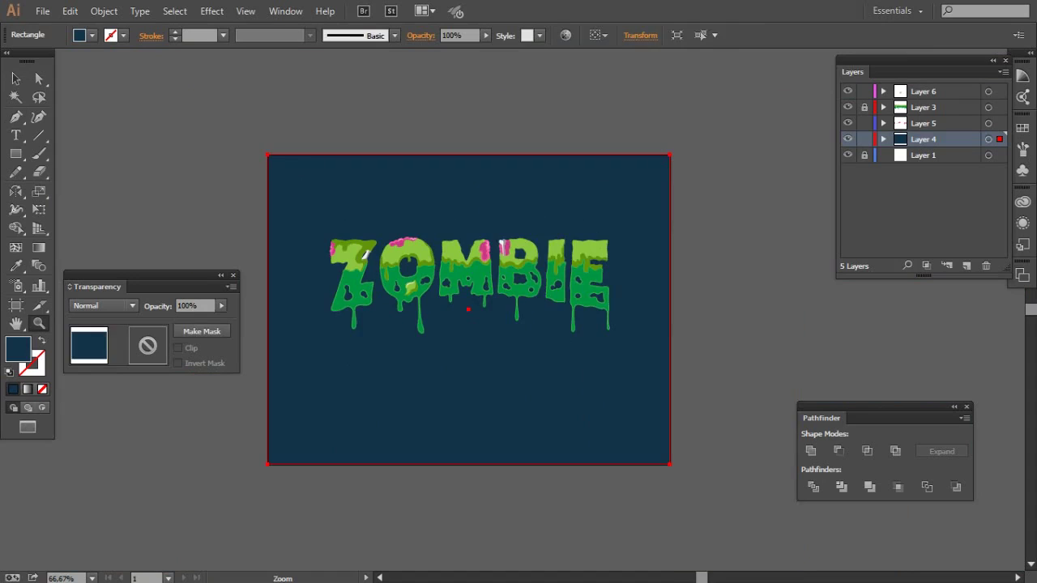
key("ctrl+2")
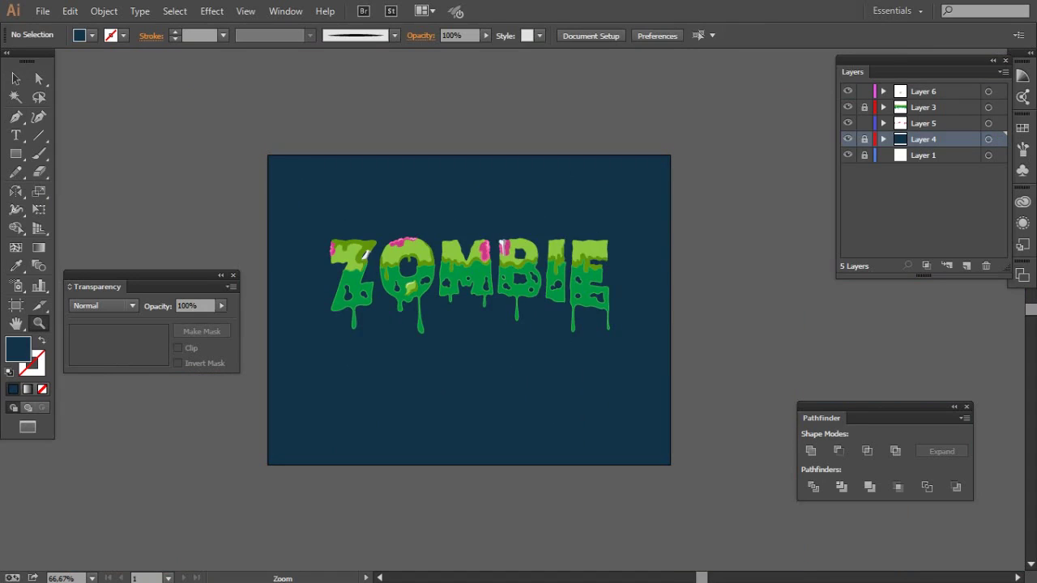
left_click(338, 248)
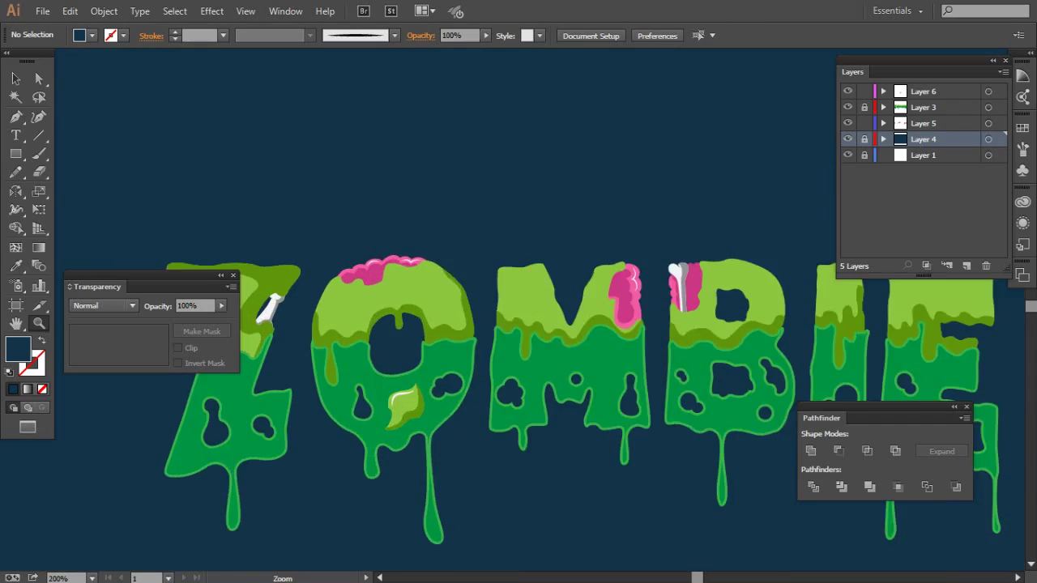
- On the top artwork layer, draw a small dark green spot on the Z
left_click(338, 249)
key("l")
left_click(922, 91)
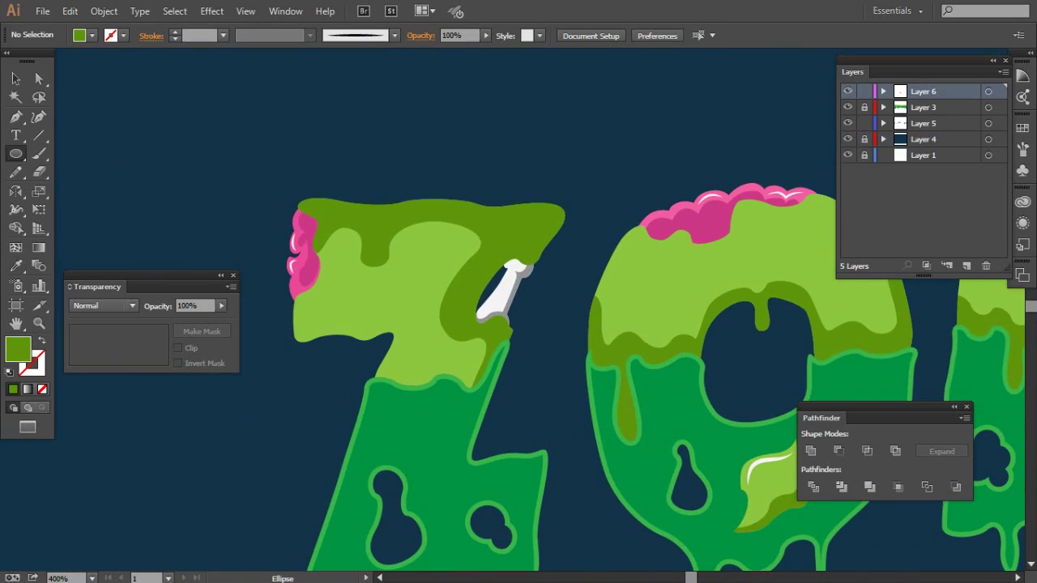
left_click_drag(335, 285, 355, 304)
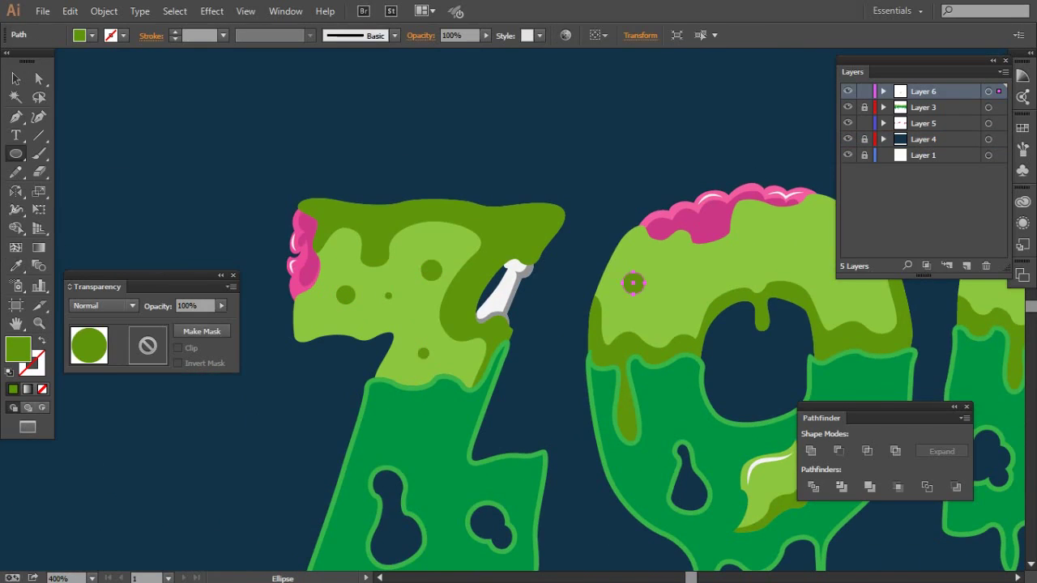
- Draw two small lighter green spots on the E
scroll(558, 255, "right", 2)
scroll(518, 259, "right", 2)
scroll(486, 251, "right", 2)
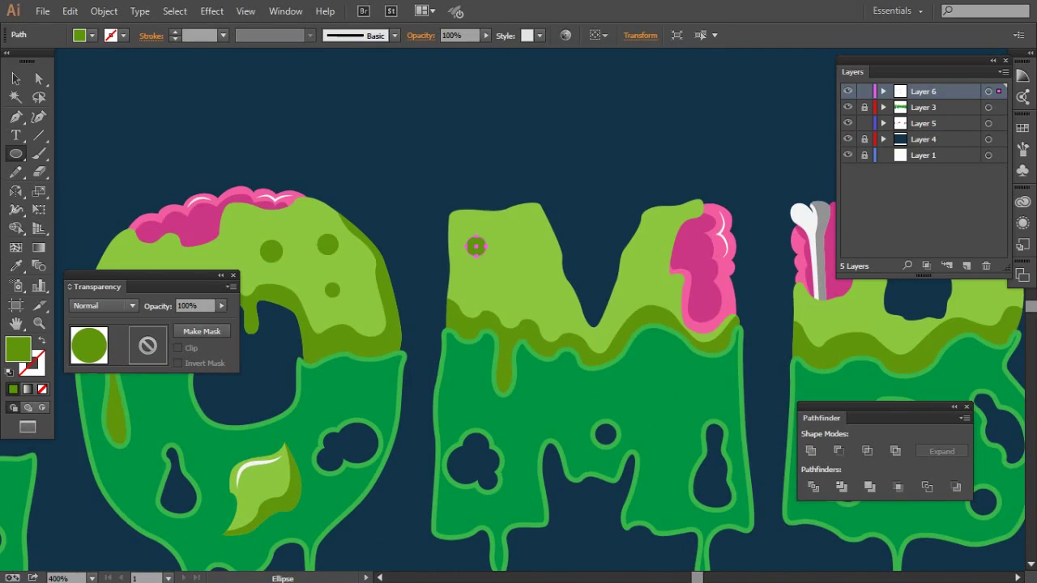
scroll(486, 267, "right", 4)
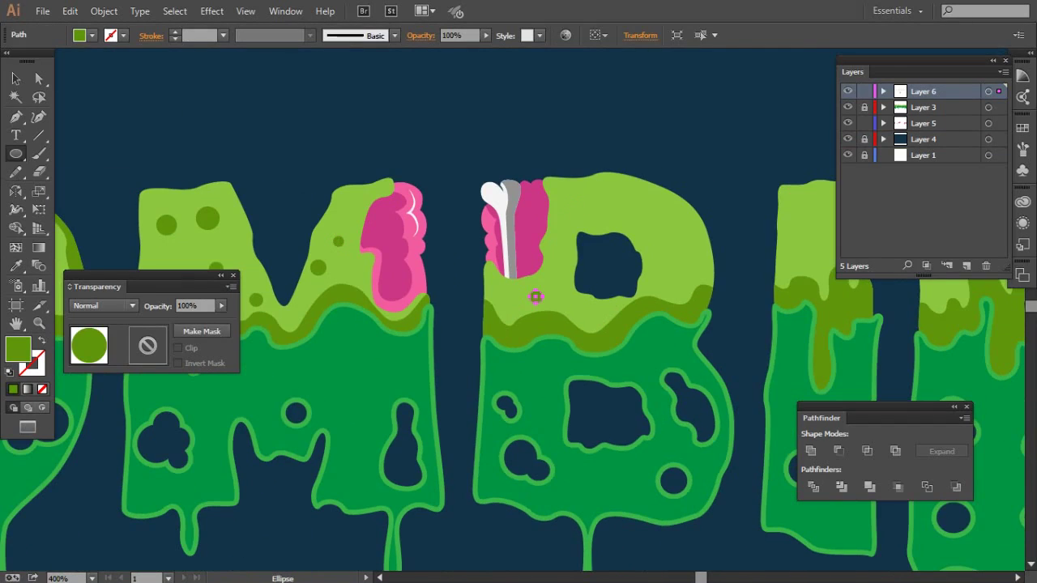
scroll(616, 251, "right", 1)
scroll(575, 243, "right", 2)
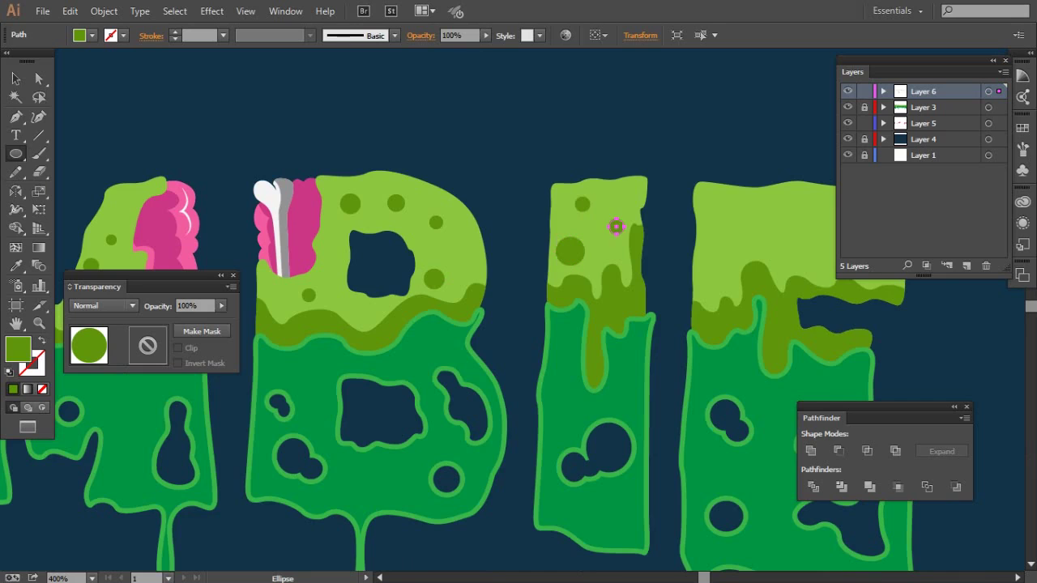
scroll(591, 214, "right", 2)
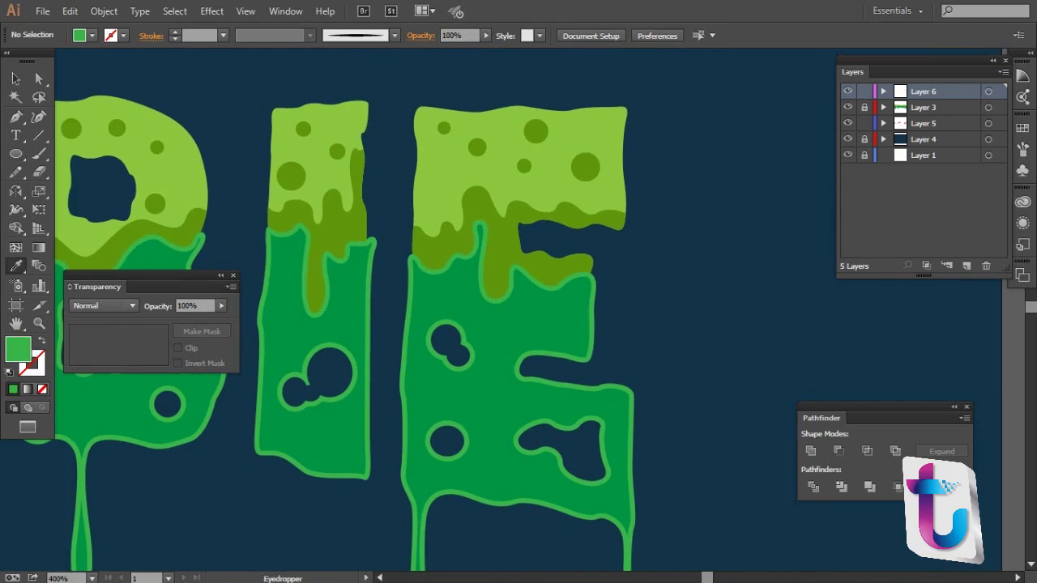
key("l")
left_click_drag(506, 313, 516, 323)
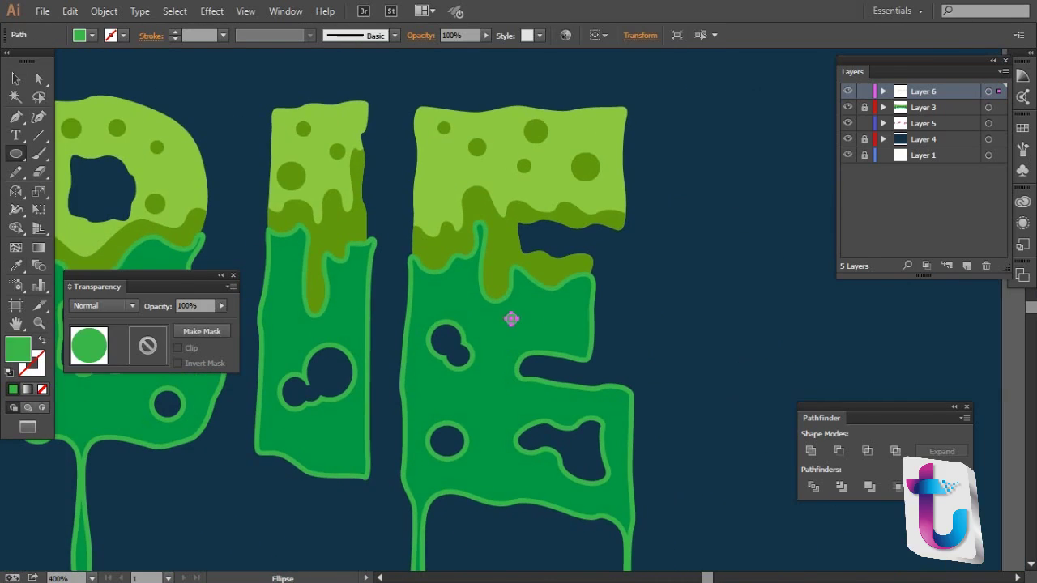
mouse_move(509, 469)
left_mouse_down()
mouse_move(536, 495)
mouse_move(685, 477)
left_mouse_up()
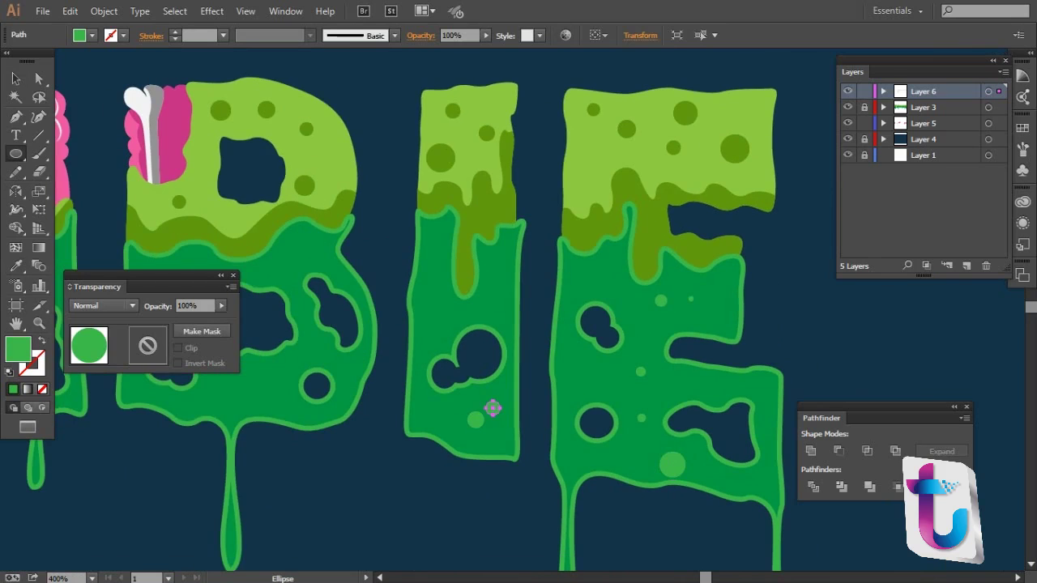
- Pan across the M, B, O and Z for more spots, dismissing the circle size dialog
left_click_drag(440, 308, 679, 283)
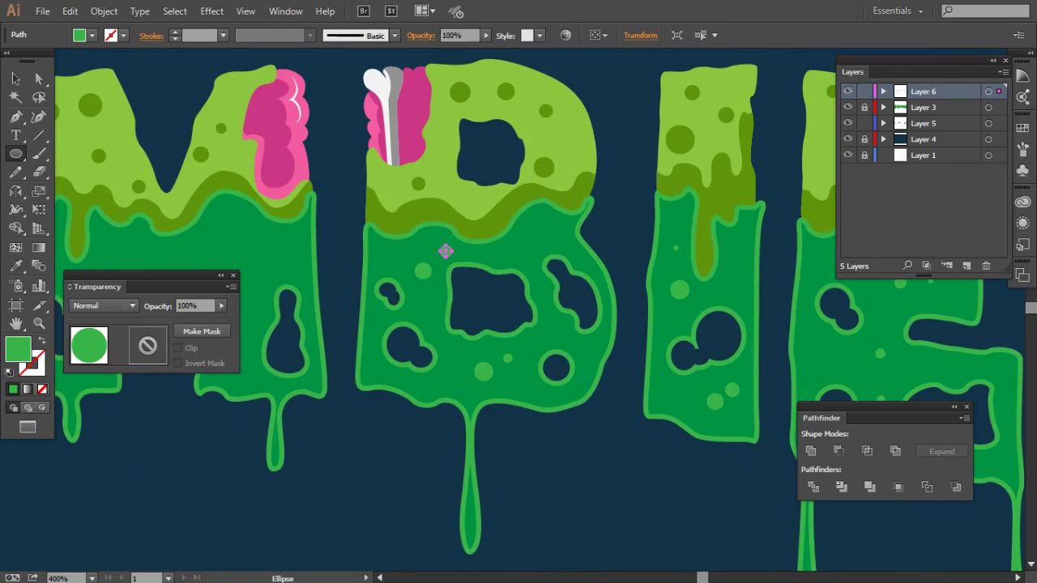
scroll(446, 251, "left", 2)
scroll(463, 241, "left", 3)
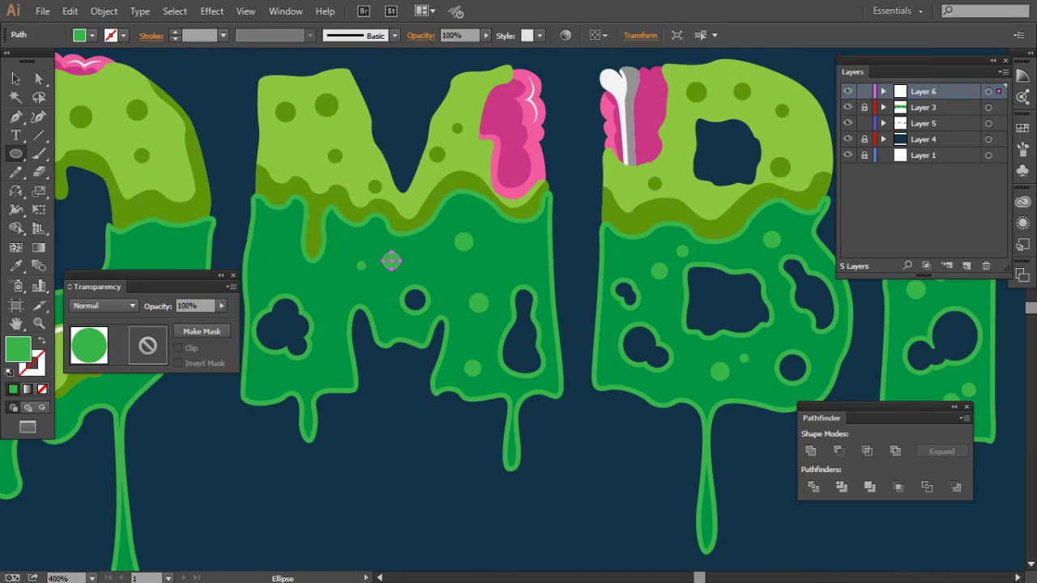
scroll(391, 261, "left", 6)
scroll(555, 255, "right", 2)
left_click(711, 271)
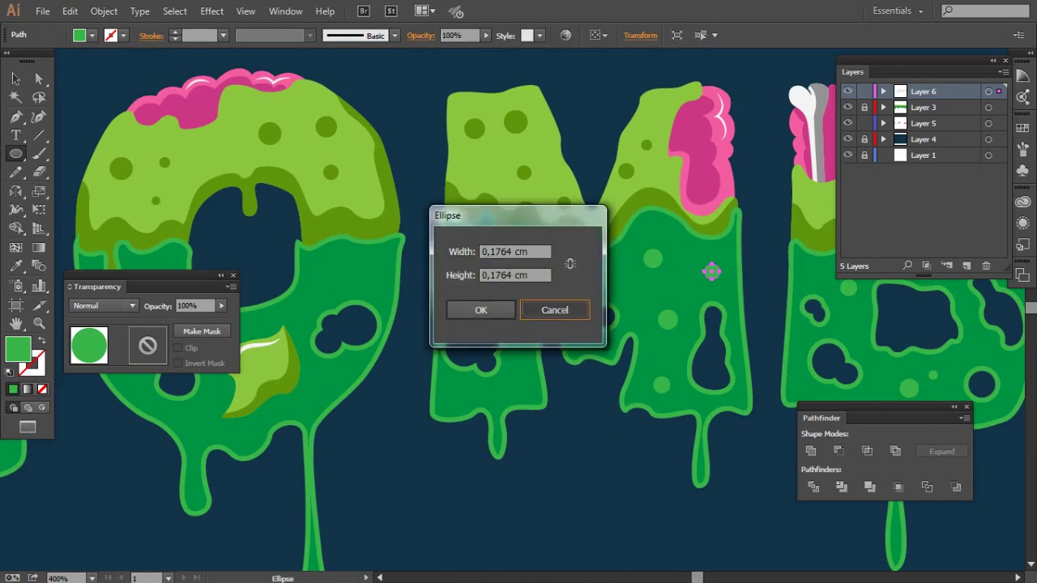
key("Escape")
left_click_drag(711, 271, 901, 280)
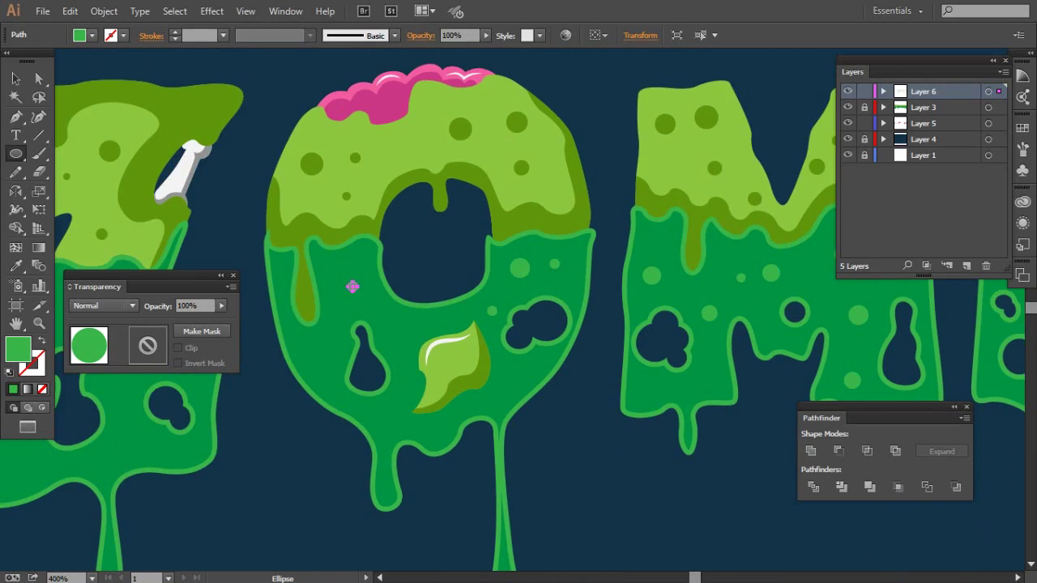
left_click_drag(382, 417, 832, 380)
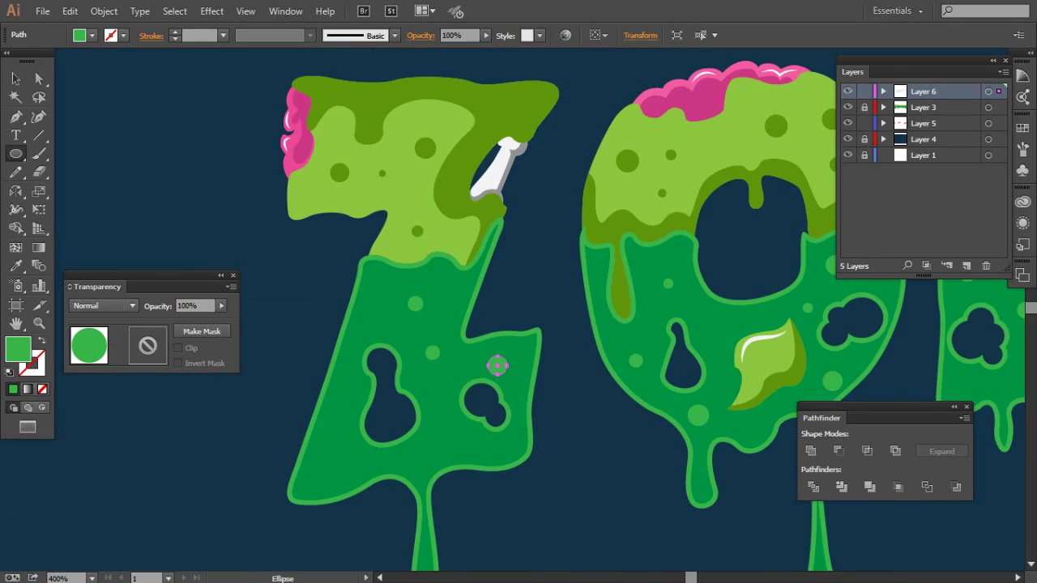